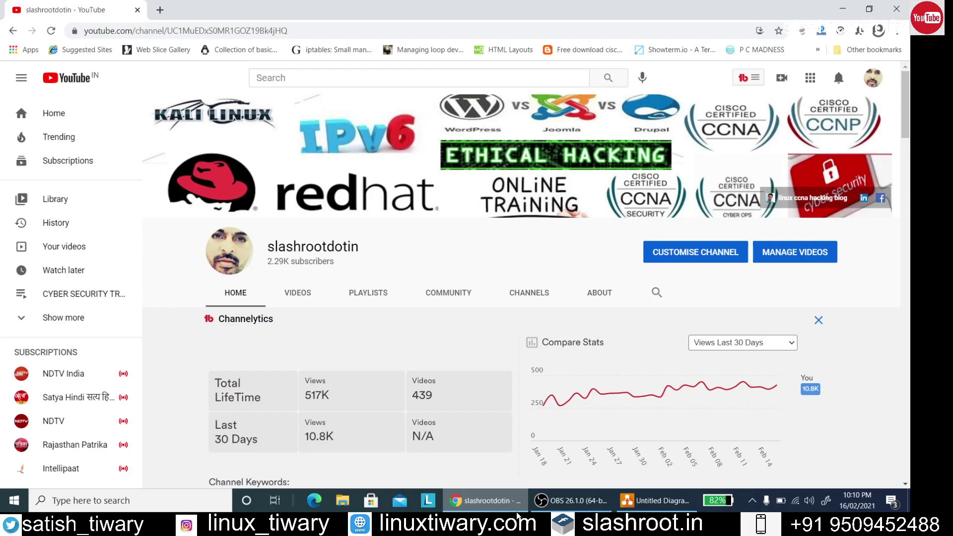
Switch from YouTube to the blank draw.io 'Untitled Diagram' window
left_click(658, 499)
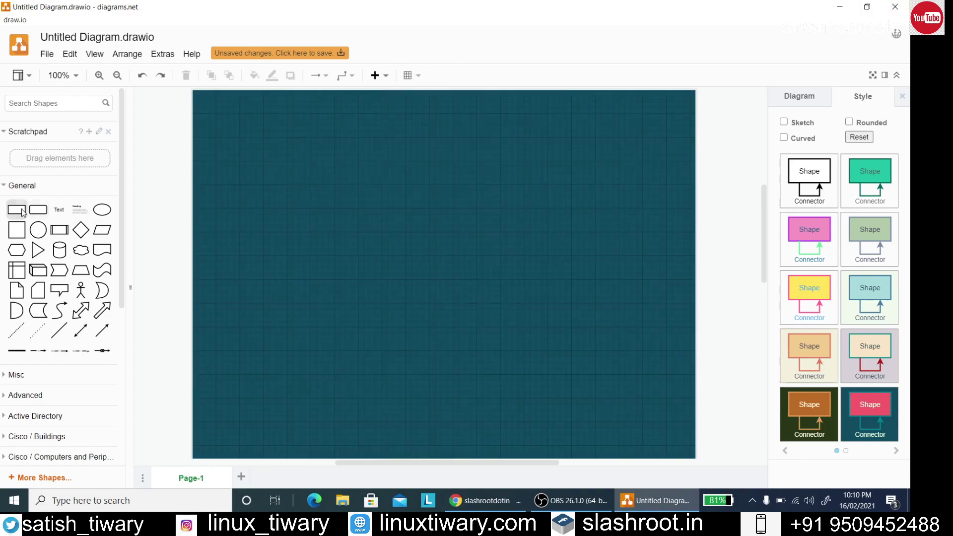
Add a 'Windows 10' text label at the top of the page
mouse_move(17, 230)
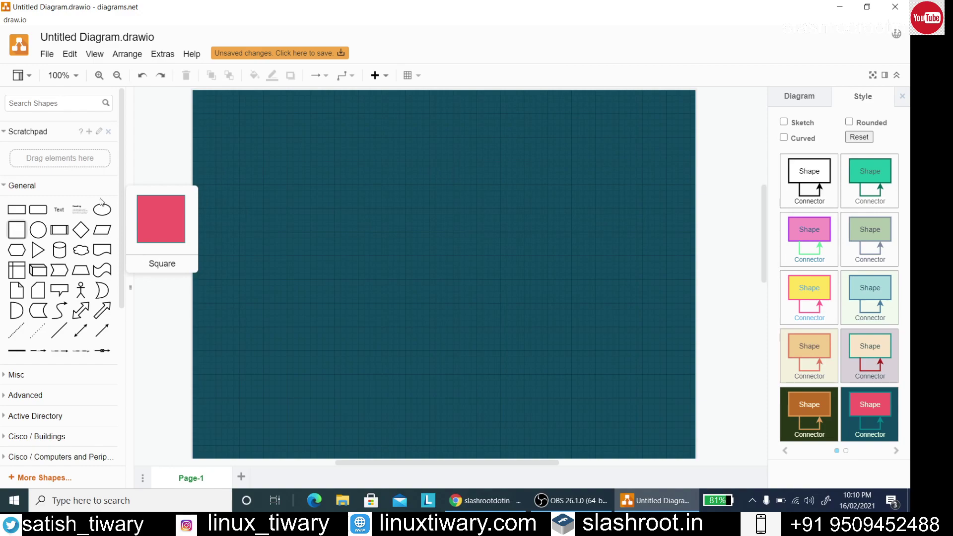
left_click(59, 210)
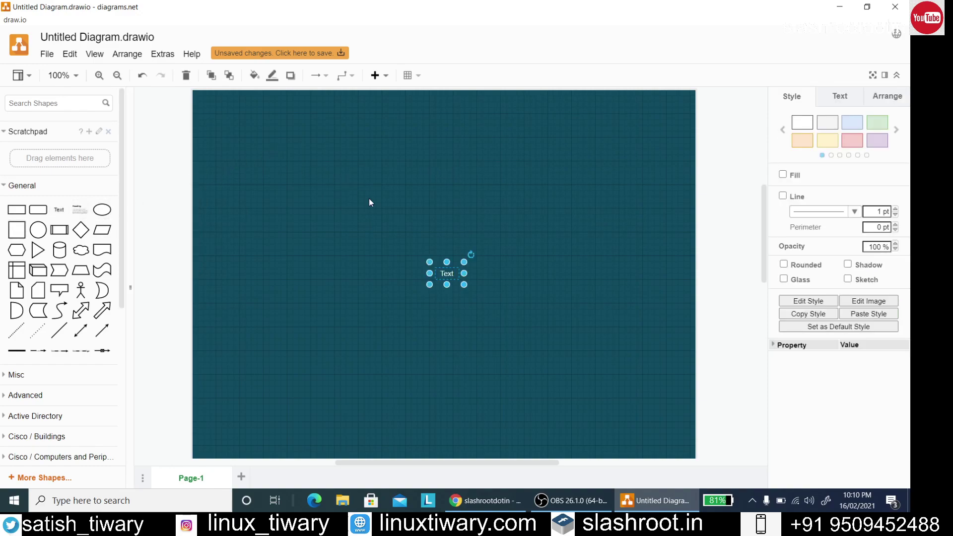
double_click(452, 275)
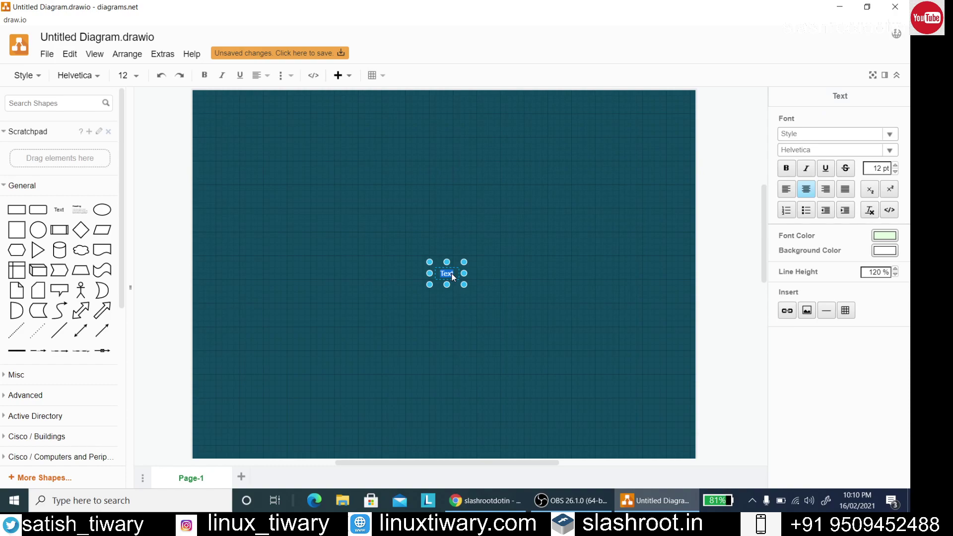
type("Windows 10")
left_click_drag(464, 284, 460, 113)
left_click(543, 211)
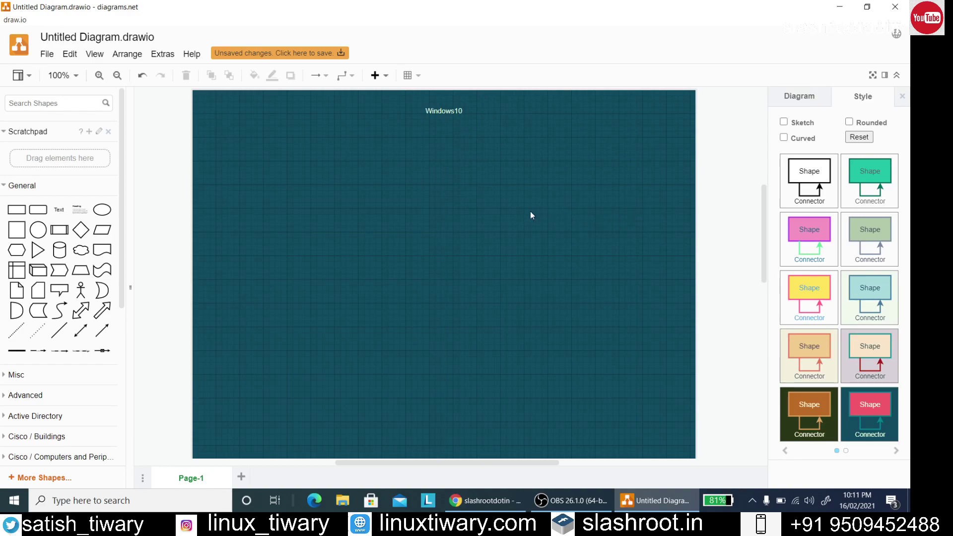
Draw a large rounded rectangle filling most of the page, then minimise the diagram
left_click(44, 208)
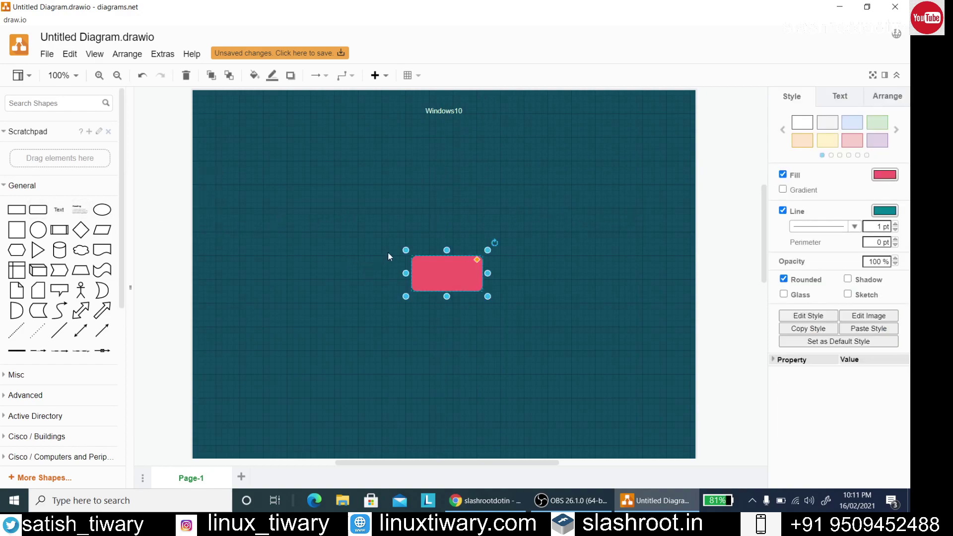
left_click_drag(405, 250, 232, 122)
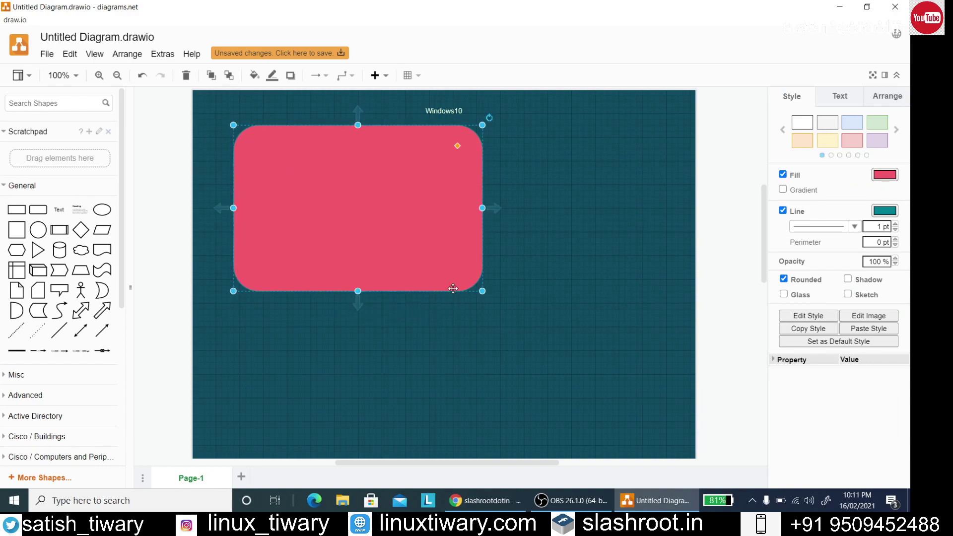
left_click_drag(483, 291, 672, 427)
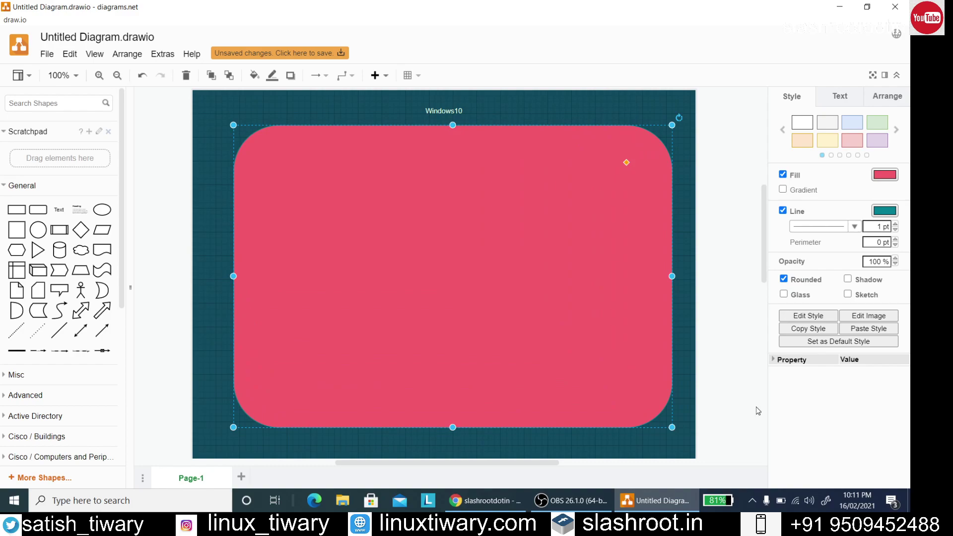
left_click(757, 411)
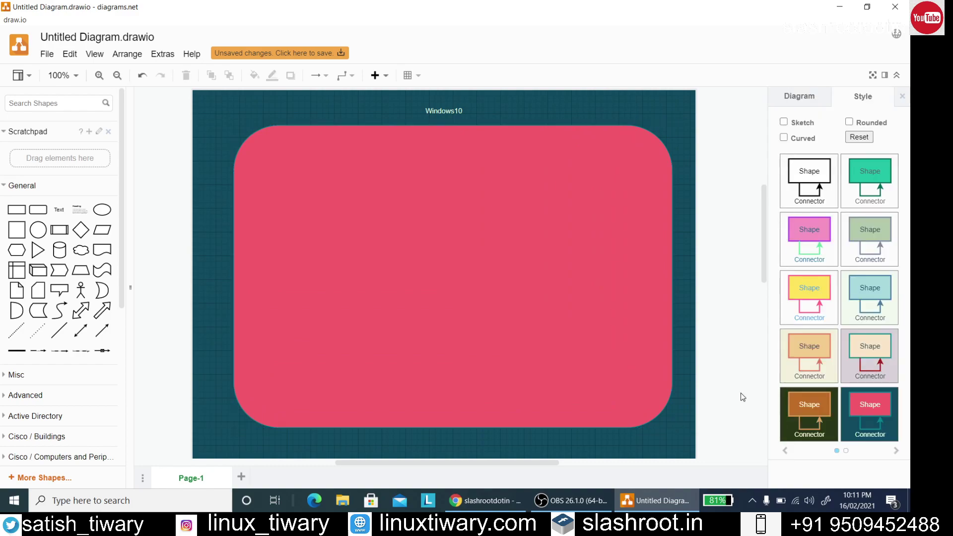
left_click(839, 7)
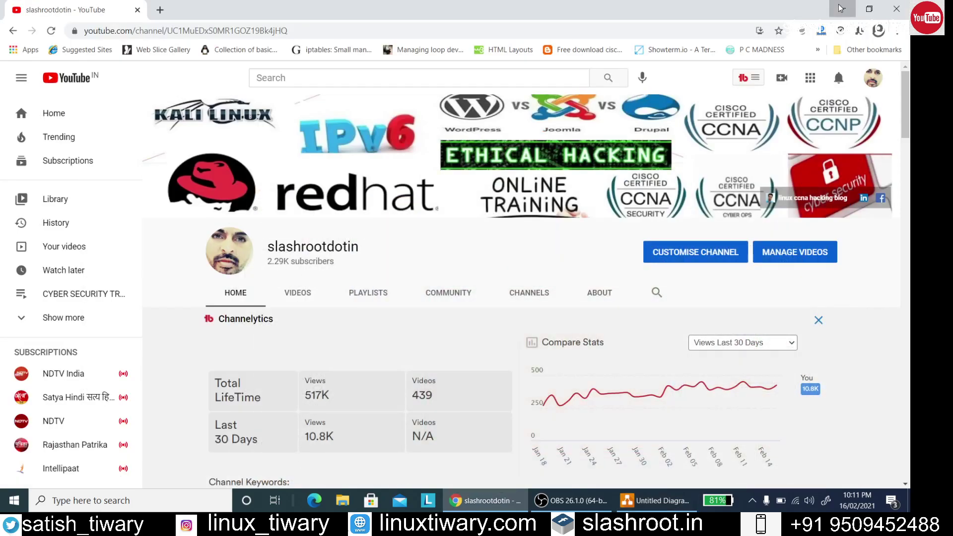
Load virtualbox.org in a new Chrome tab, then close it and minimise Chrome
left_click(840, 7)
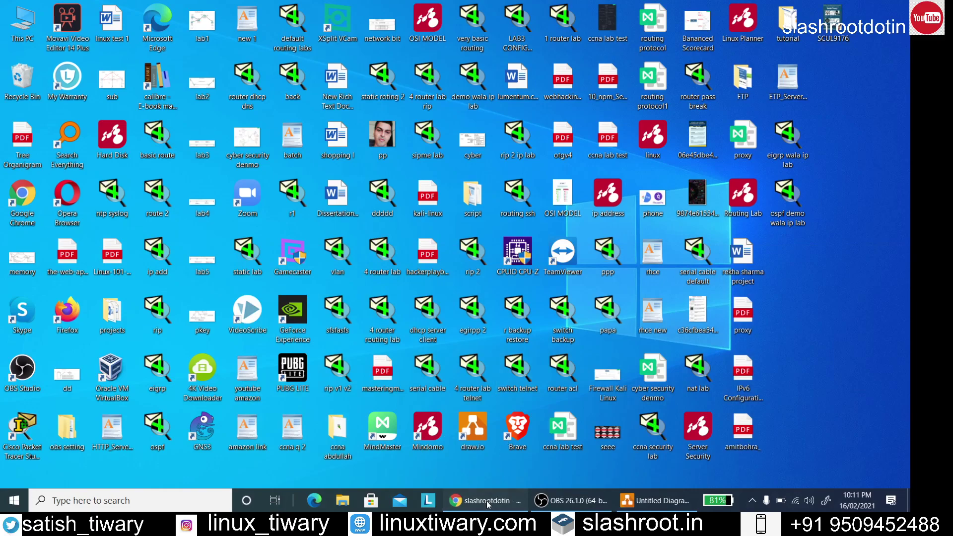
left_click(483, 500)
left_click(159, 10)
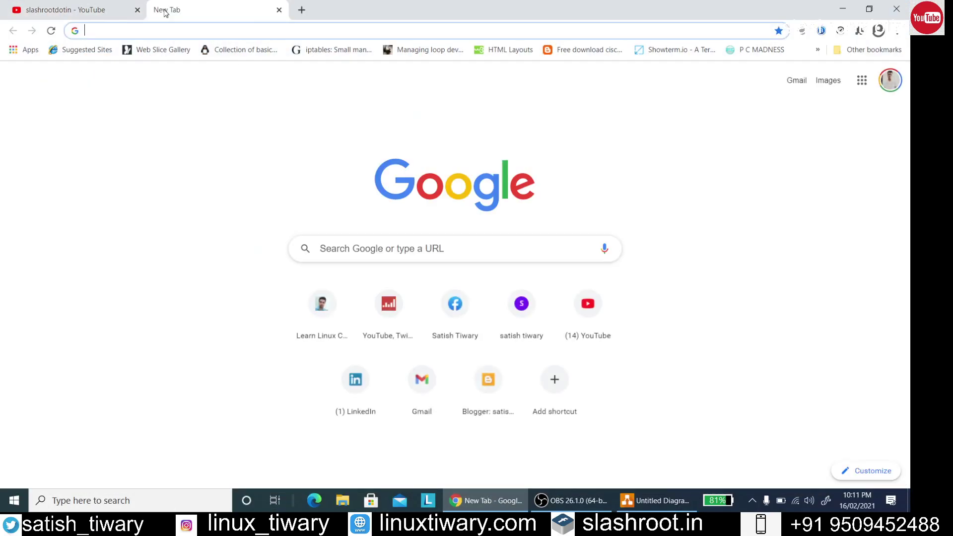
type("virtual")
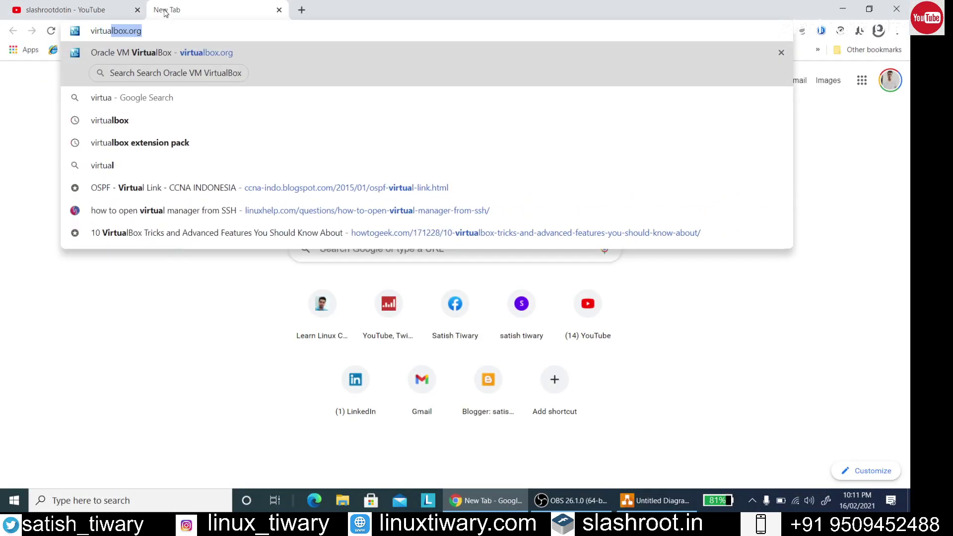
type("box")
key("Return")
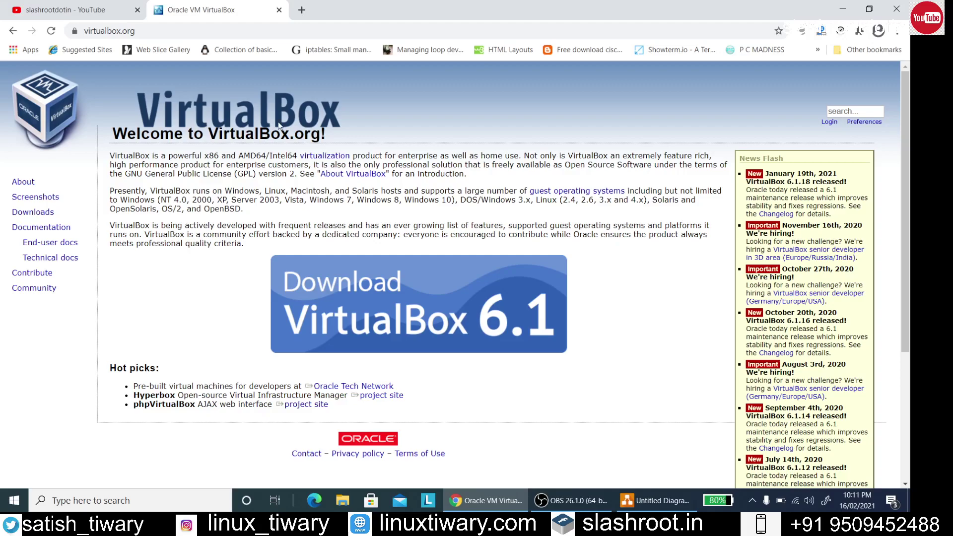
left_click(279, 10)
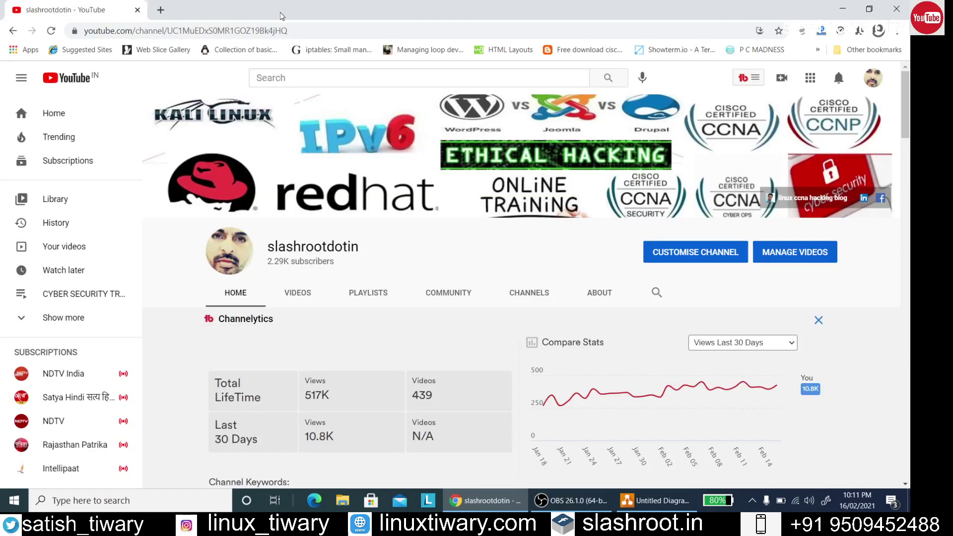
left_click(847, 10)
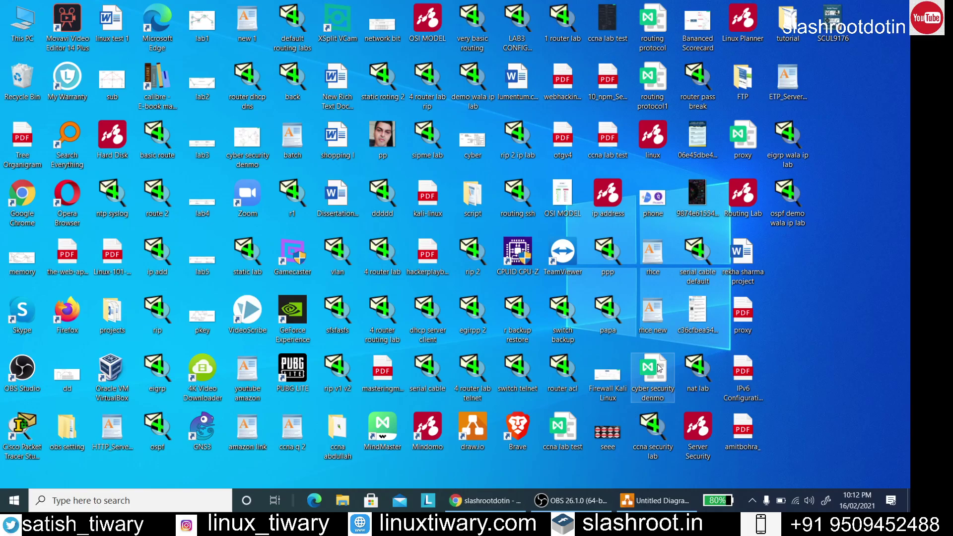
Back in draw.io, insert a cylinder and resize it to 210 x 350
left_click(503, 504)
left_click(504, 504)
left_click(655, 500)
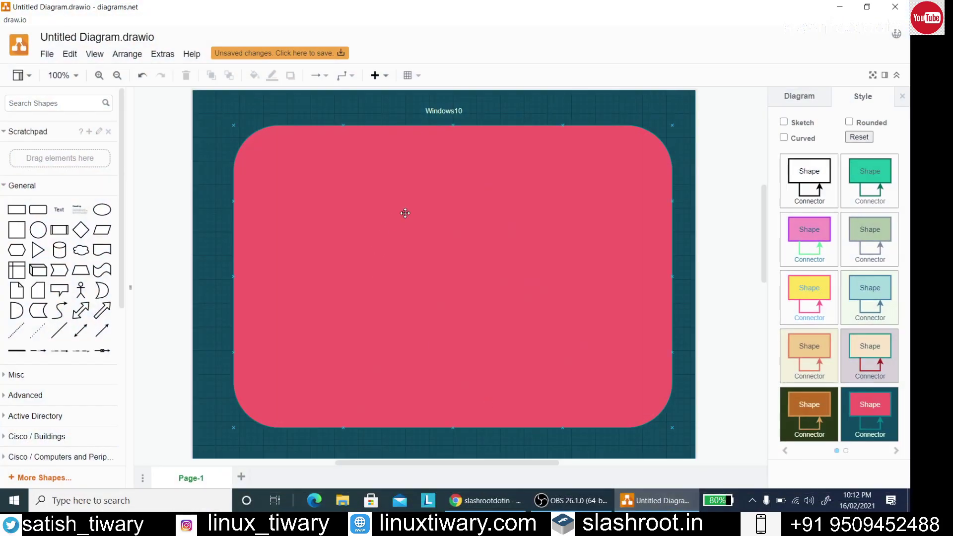
left_click(699, 183)
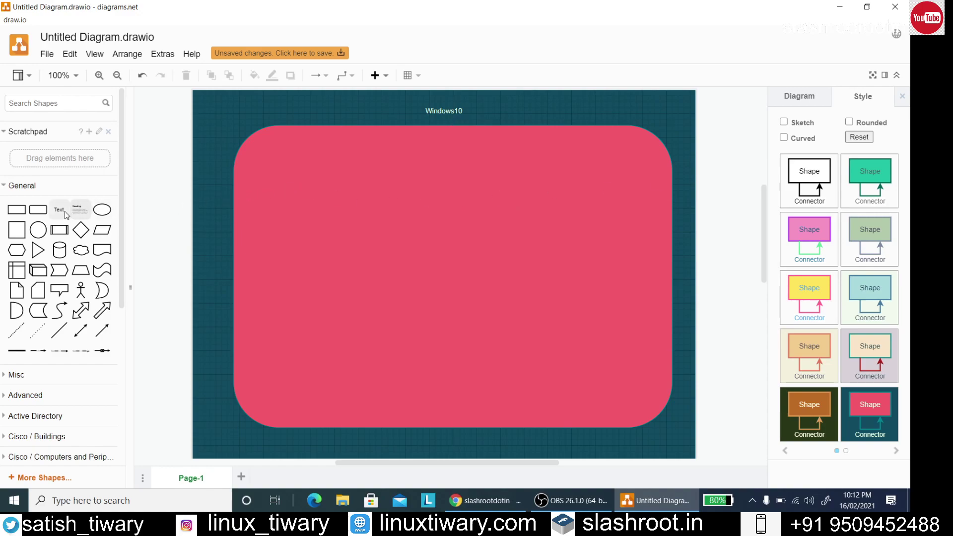
mouse_move(30, 213)
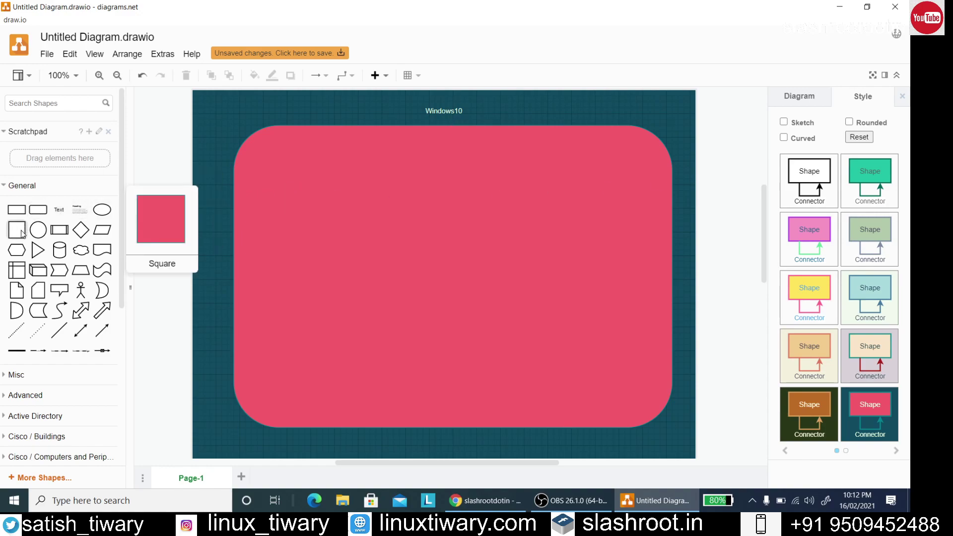
mouse_move(18, 231)
left_click(60, 249)
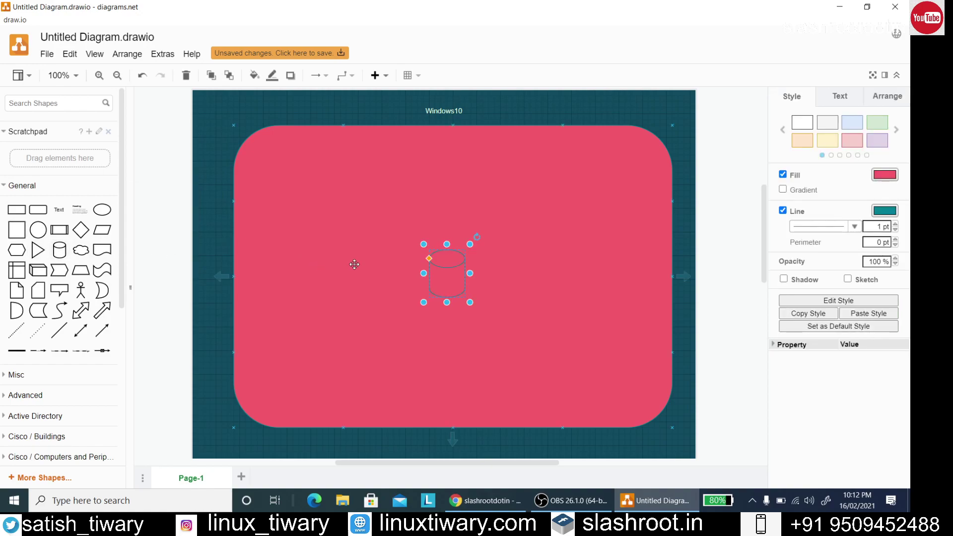
left_click_drag(422, 244, 311, 167)
left_click_drag(470, 302, 446, 388)
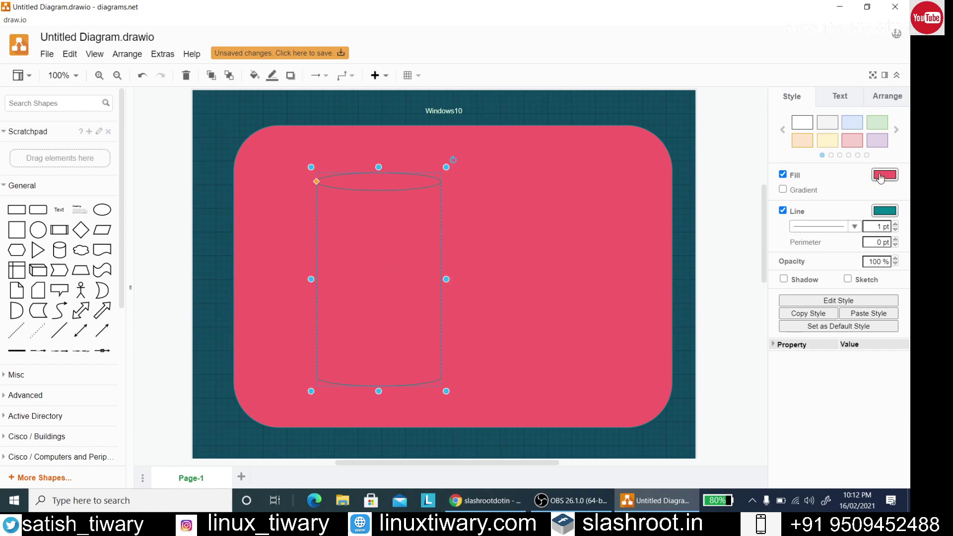
Fill the cylinder bright green 33FF33 and move it to the left of the rectangle
left_click(882, 176)
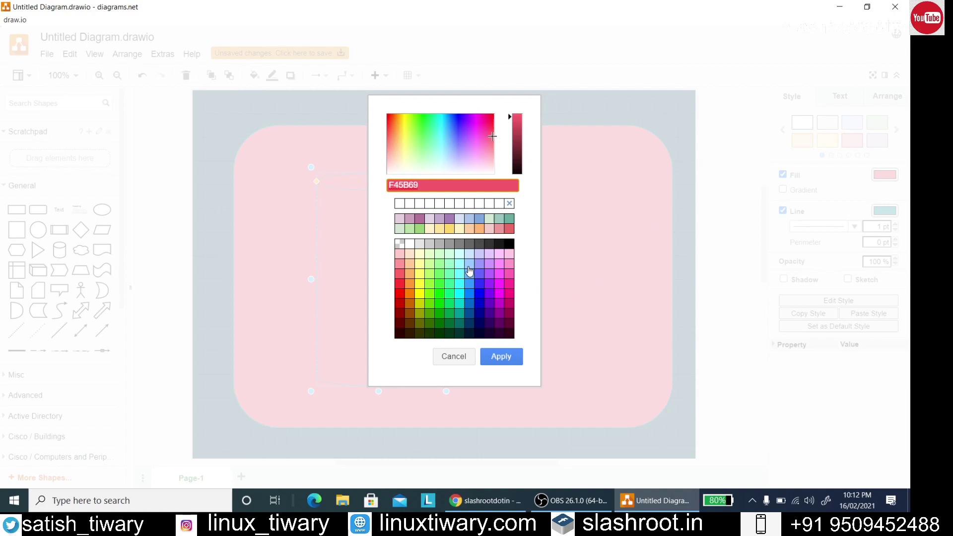
left_click(439, 284)
left_click(496, 357)
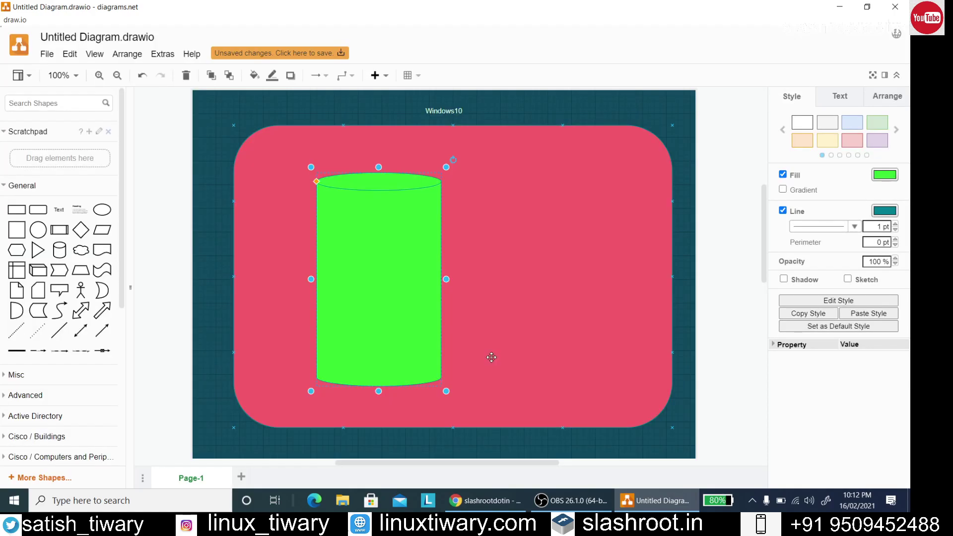
left_click(417, 287)
left_click_drag(411, 283, 359, 279)
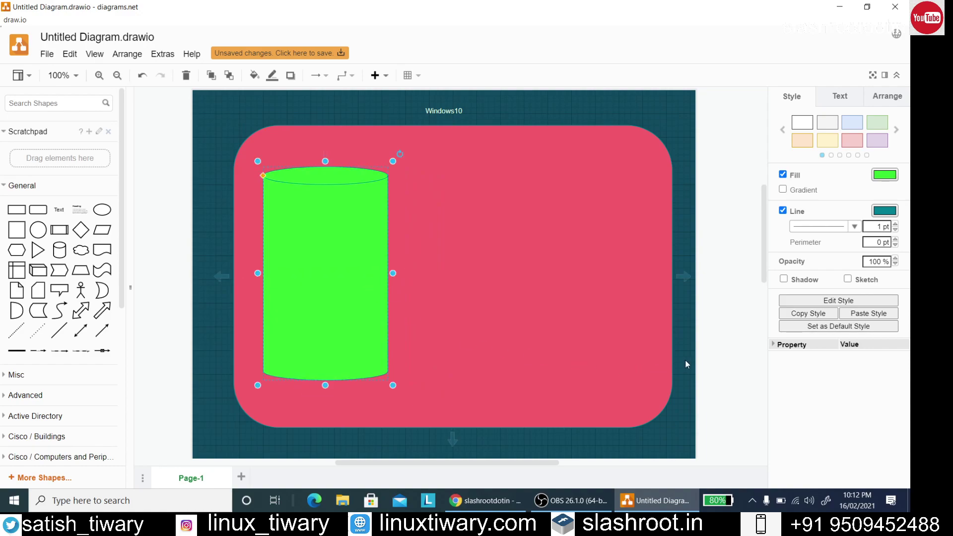
left_click(686, 359)
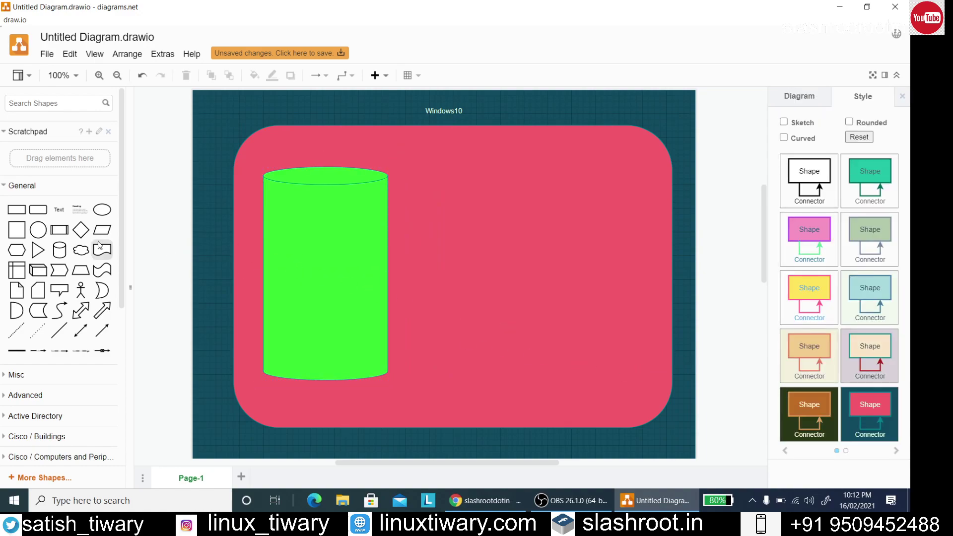
Add a second cylinder beside the green one, resize it and fill it yellow FFFF33
left_click(64, 252)
left_click_drag(477, 237, 499, 191)
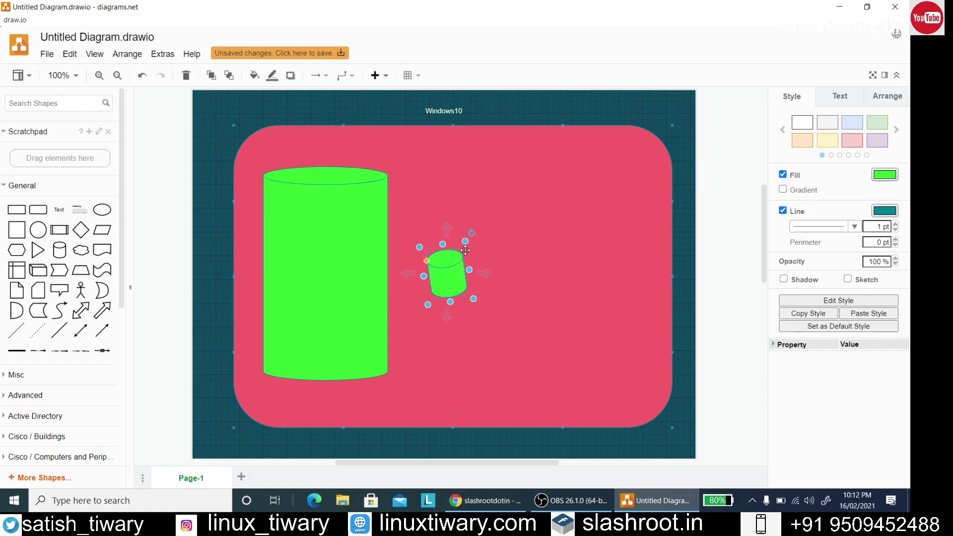
left_click(143, 75)
left_click_drag(447, 244, 446, 161)
left_click_drag(469, 232, 450, 266)
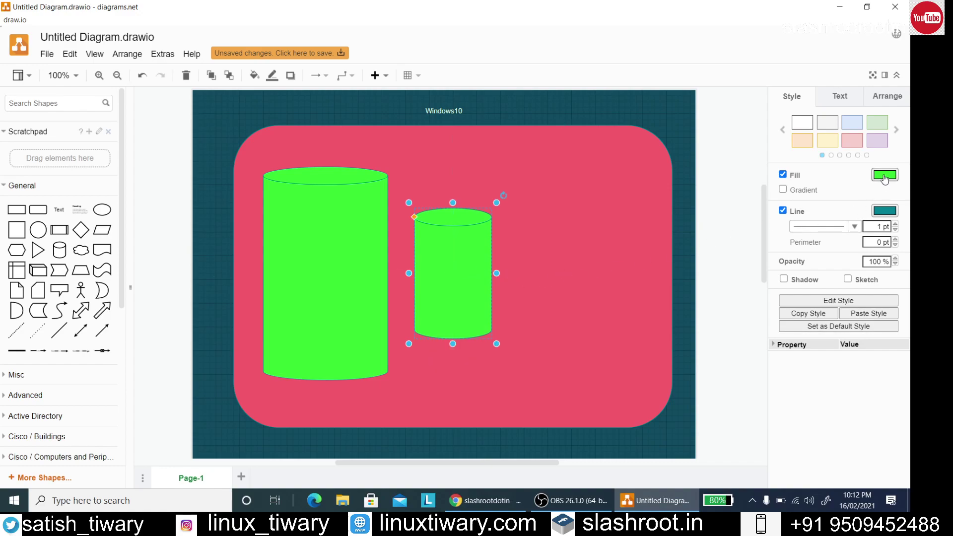
left_click(884, 175)
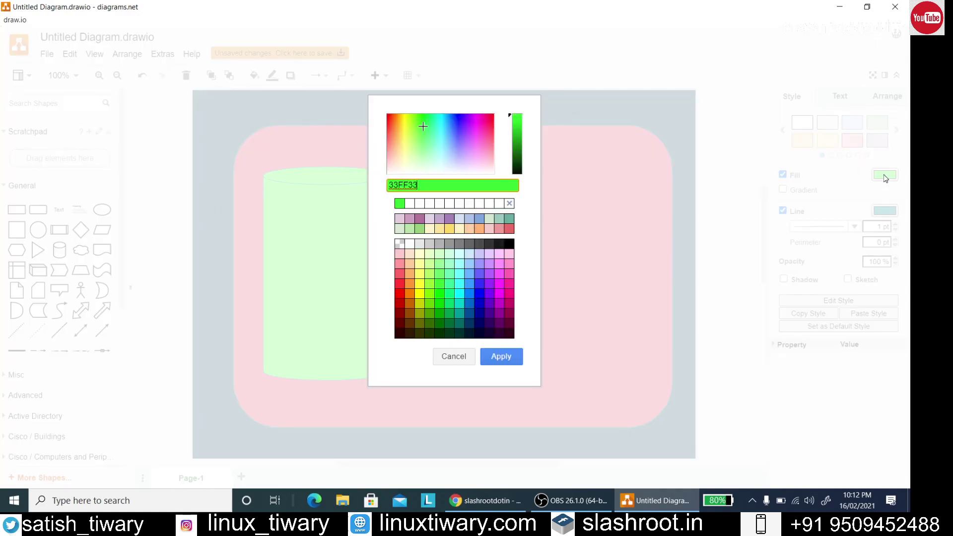
left_click(422, 284)
left_click(501, 356)
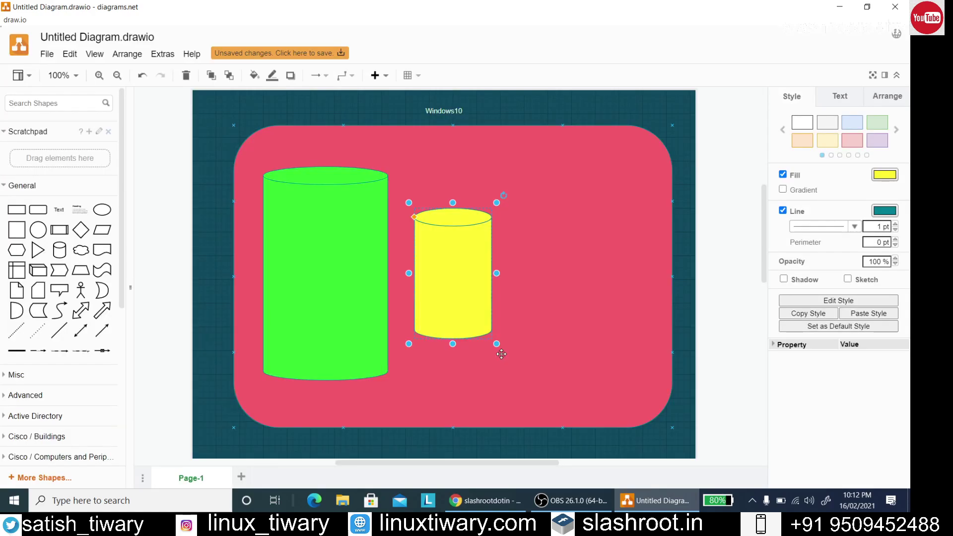
left_click(565, 299)
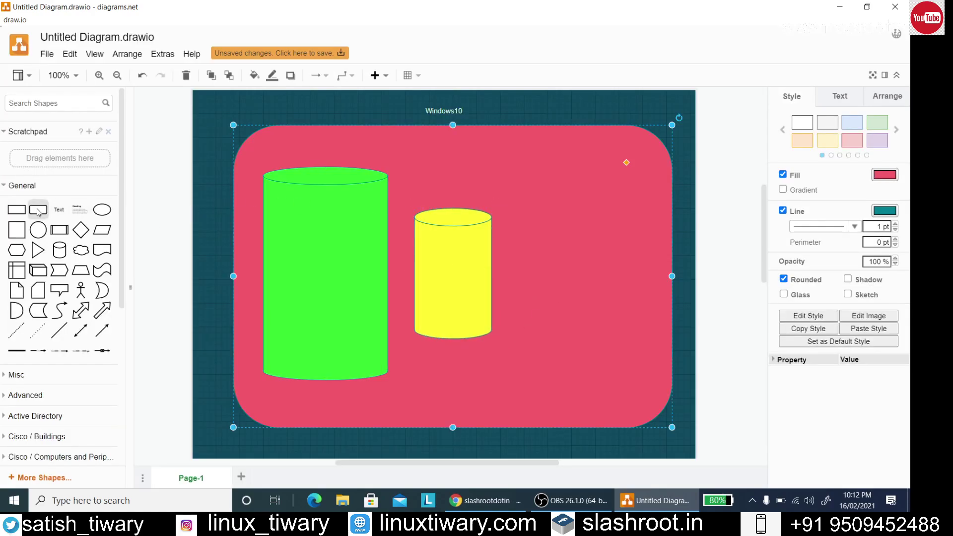
Add a third cylinder right of the yellow one, widen it and fill it blue
left_click(60, 249)
left_click_drag(439, 273, 547, 167)
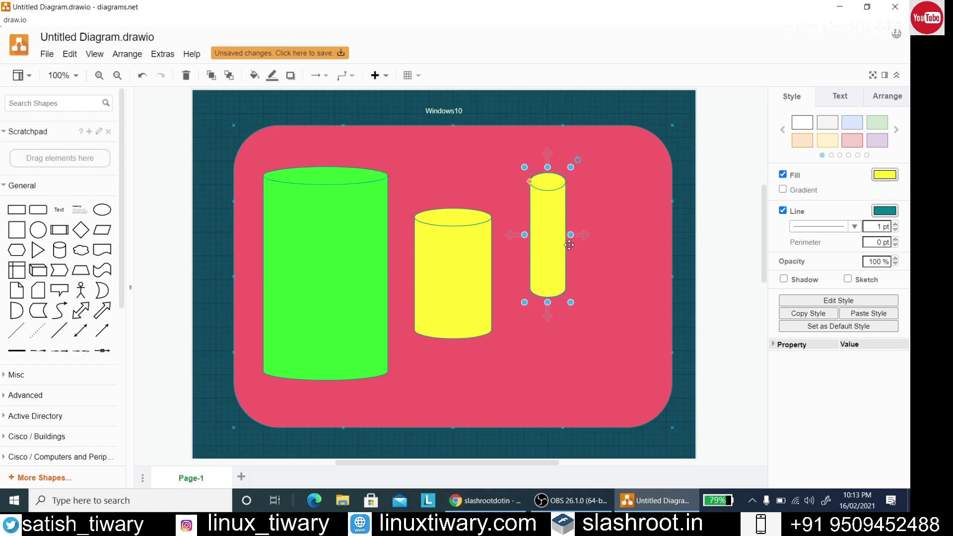
left_click_drag(570, 234, 574, 263)
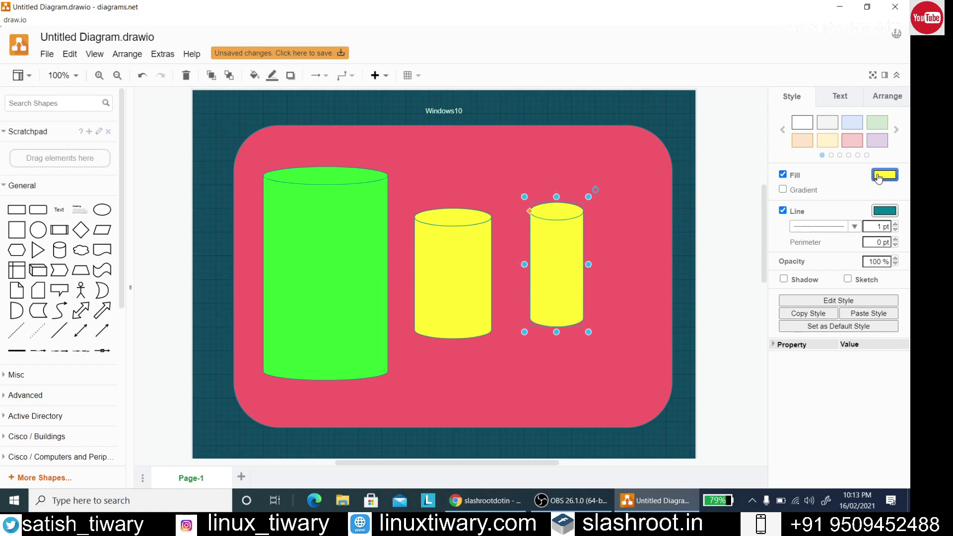
left_click(878, 176)
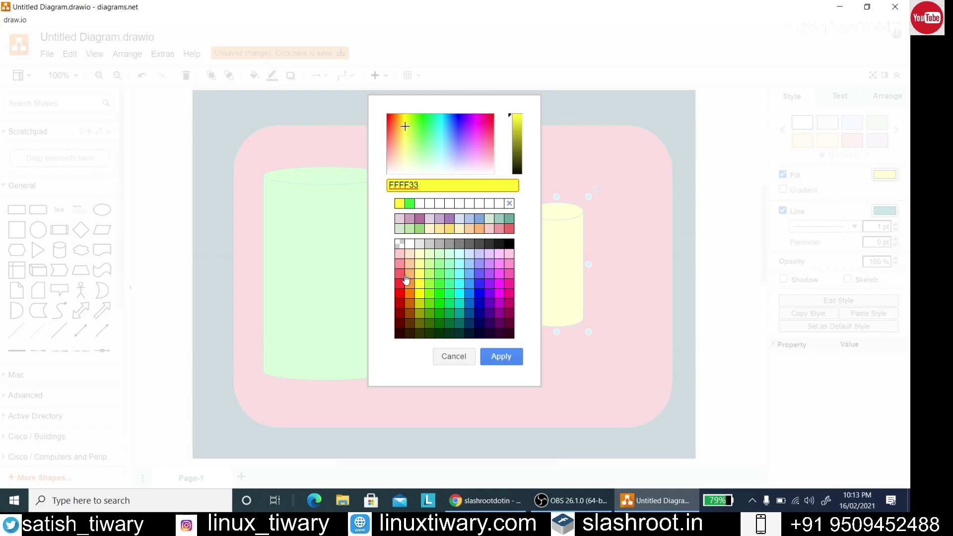
left_click(478, 283)
left_click(501, 357)
left_click(614, 318)
left_click_drag(564, 278, 596, 273)
left_click(742, 234)
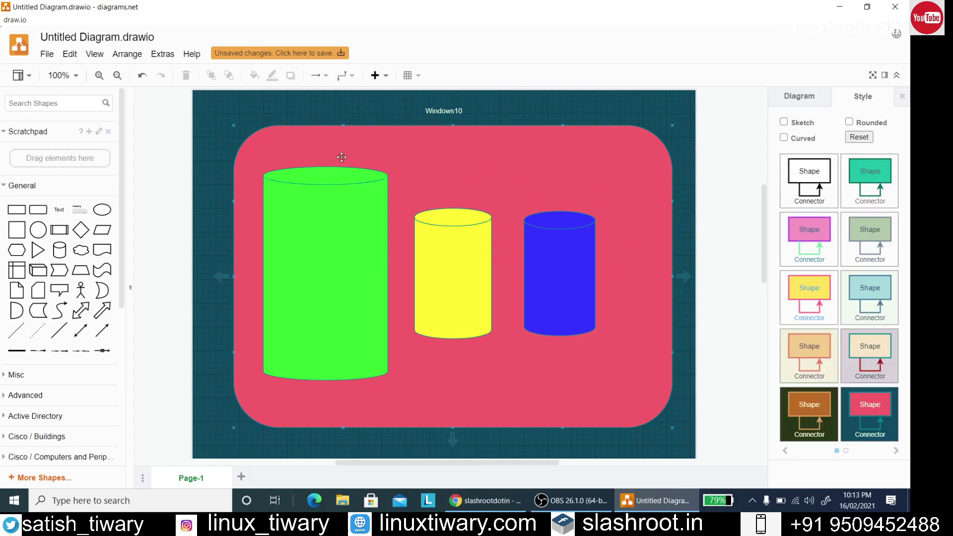
Place a text label above the green cylinder and have it read 'RHEL5'
left_click(58, 209)
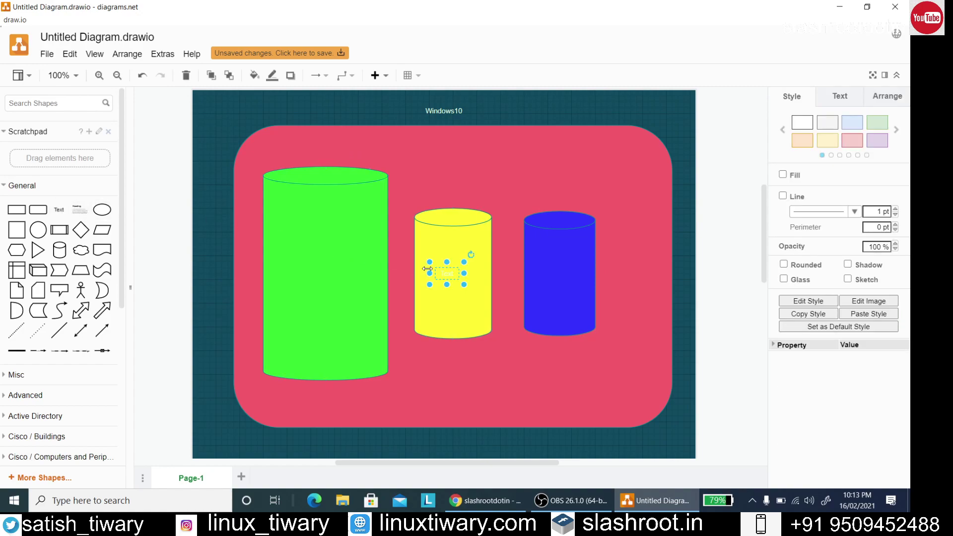
left_click_drag(446, 273, 325, 224)
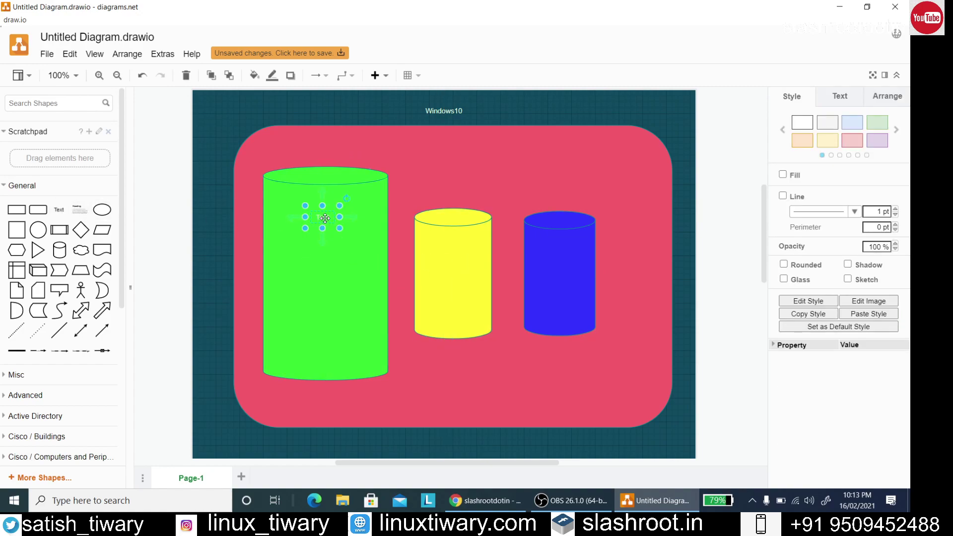
double_click(325, 225)
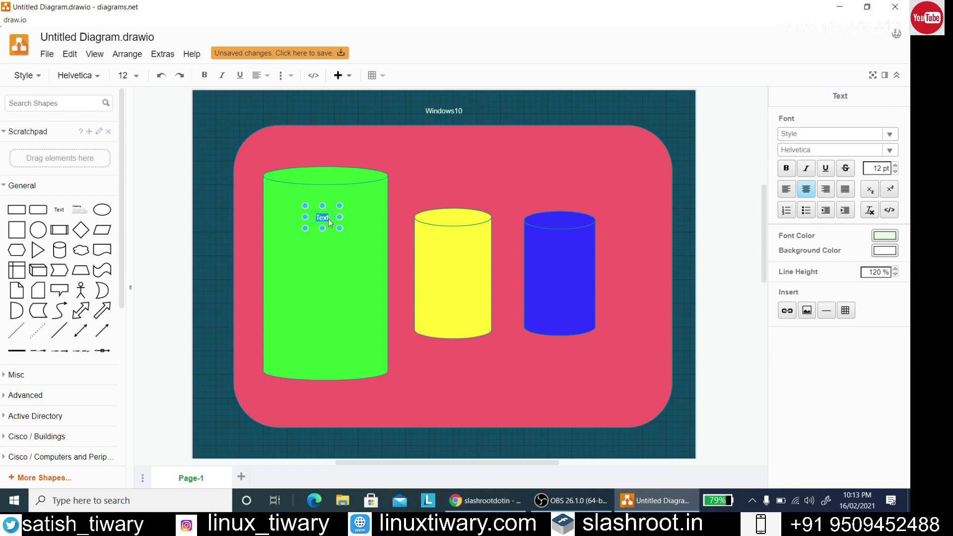
type("redhat")
key("Return")
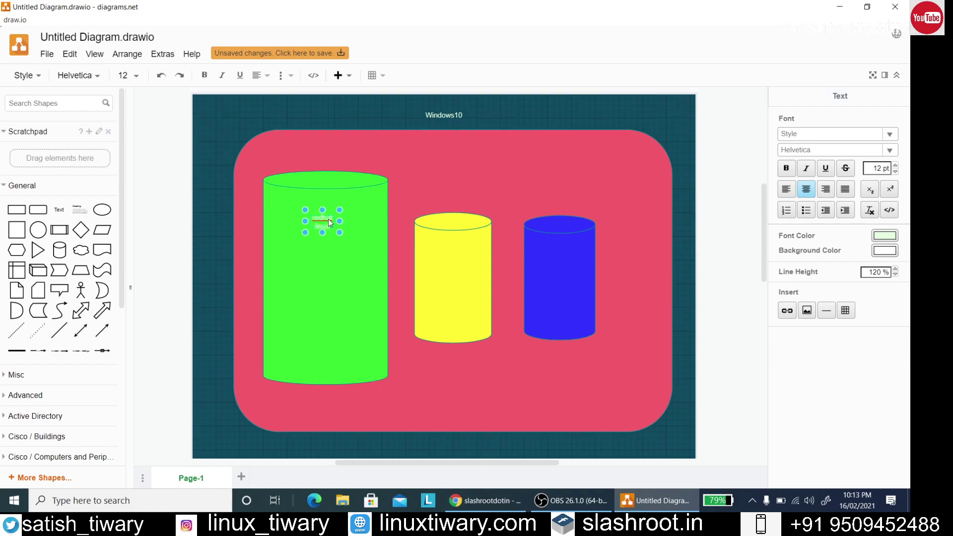
left_click_drag(340, 220, 328, 161)
left_click(408, 169)
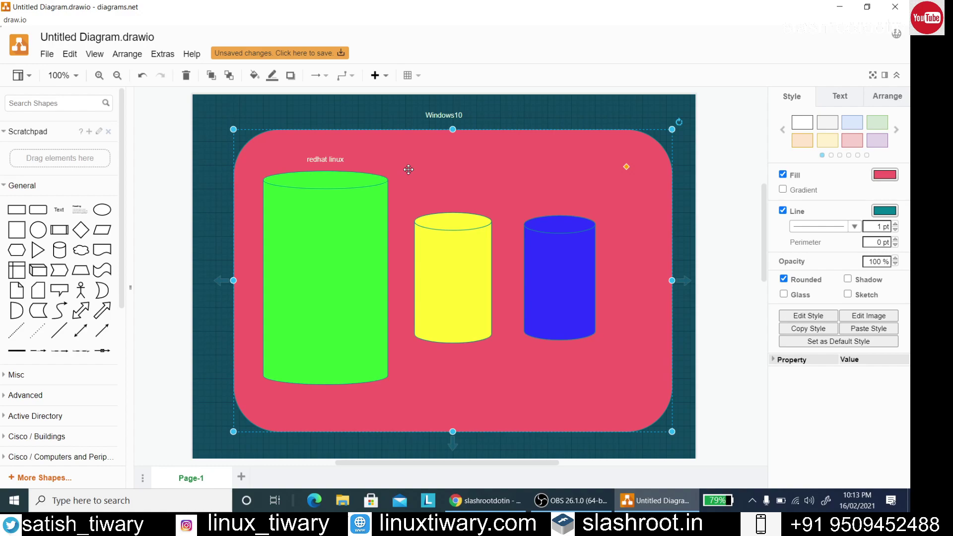
left_click(342, 160)
double_click(344, 161)
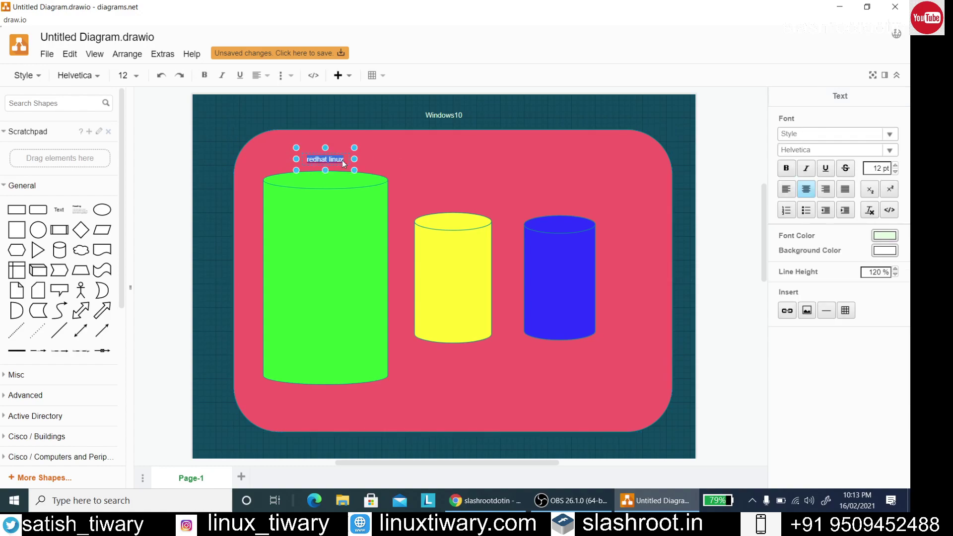
type("RHEL5")
left_click(434, 169)
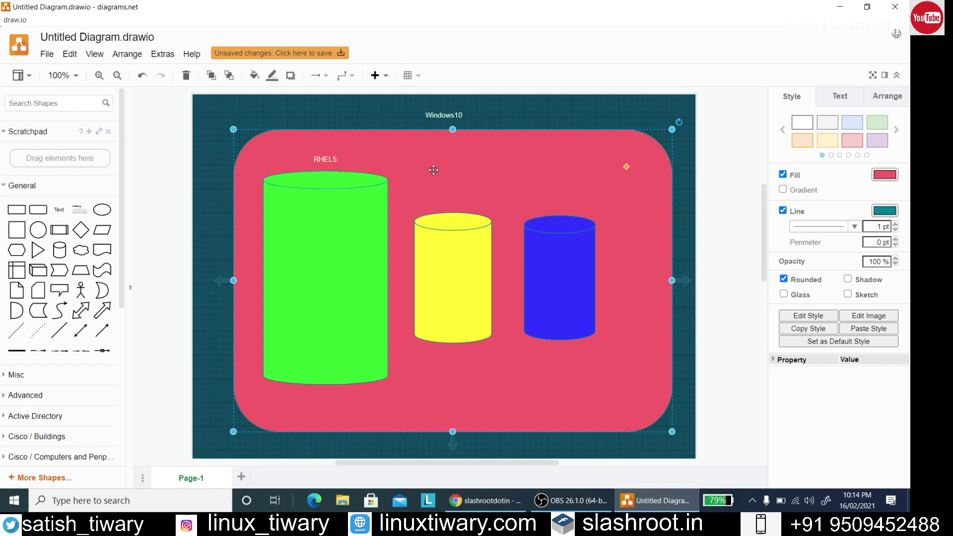
Enlarge the yellow cylinder and resize the blue cylinder to 150 x 245
left_click(445, 240)
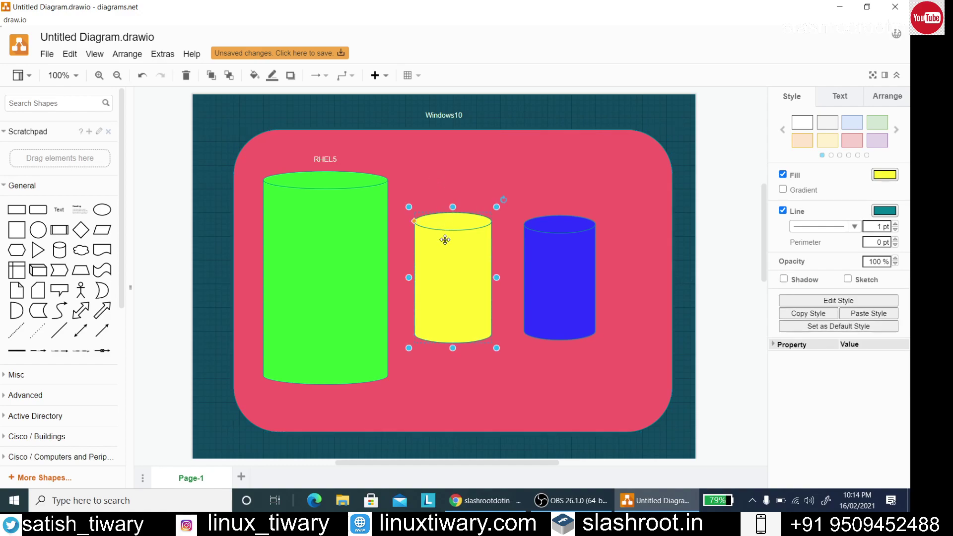
left_click_drag(409, 348, 400, 365)
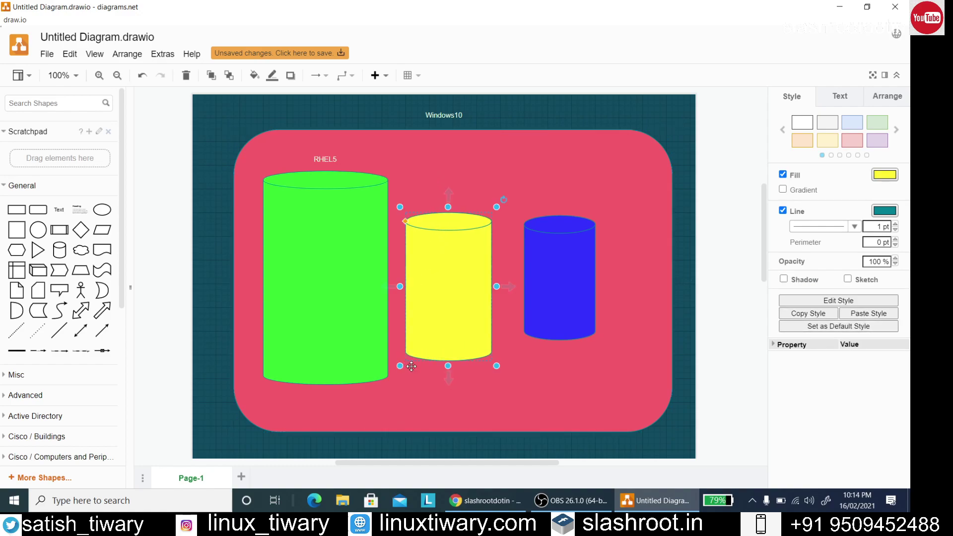
left_click_drag(497, 365, 505, 372)
left_click(540, 326)
left_click_drag(599, 345, 617, 365)
left_click(411, 172)
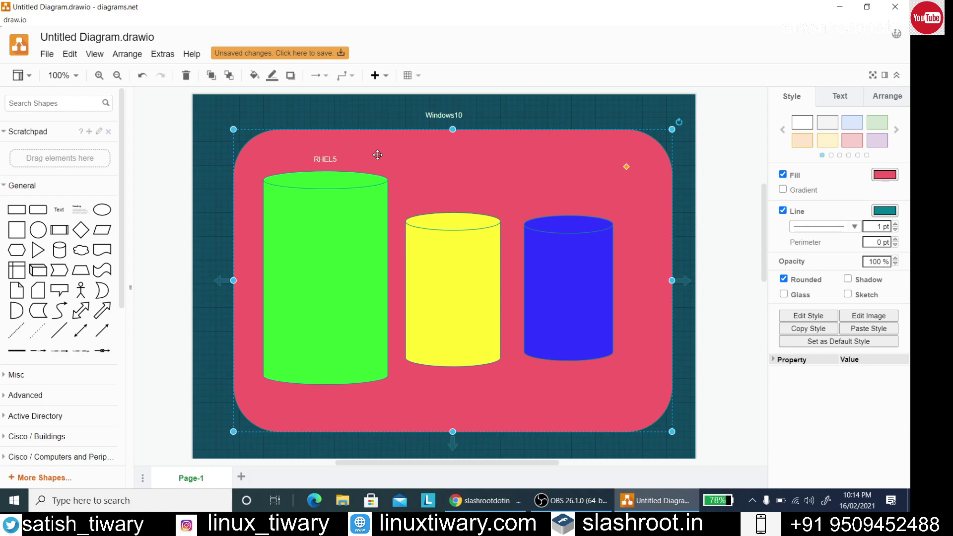
Add a 'Kali linux' label above the yellow cylinder
left_click(59, 208)
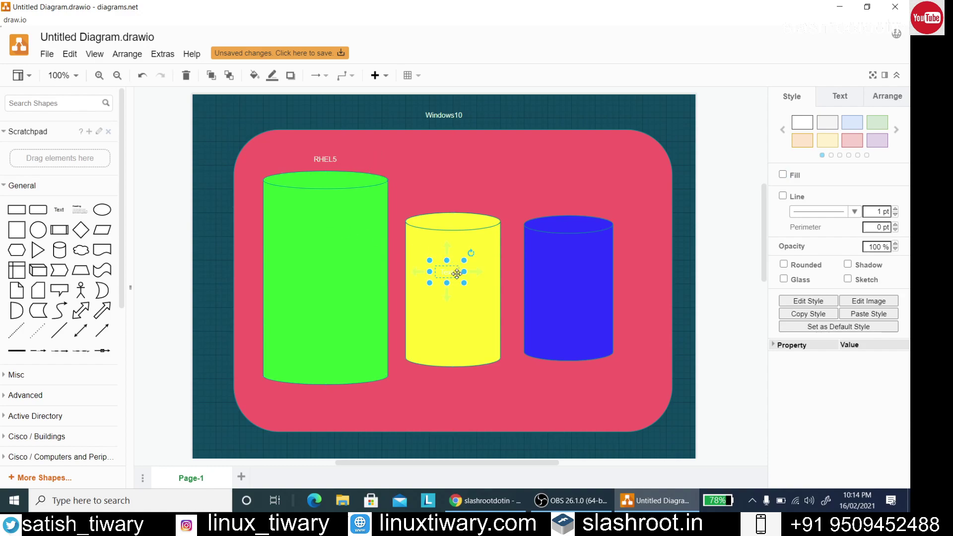
left_click_drag(457, 273, 461, 184)
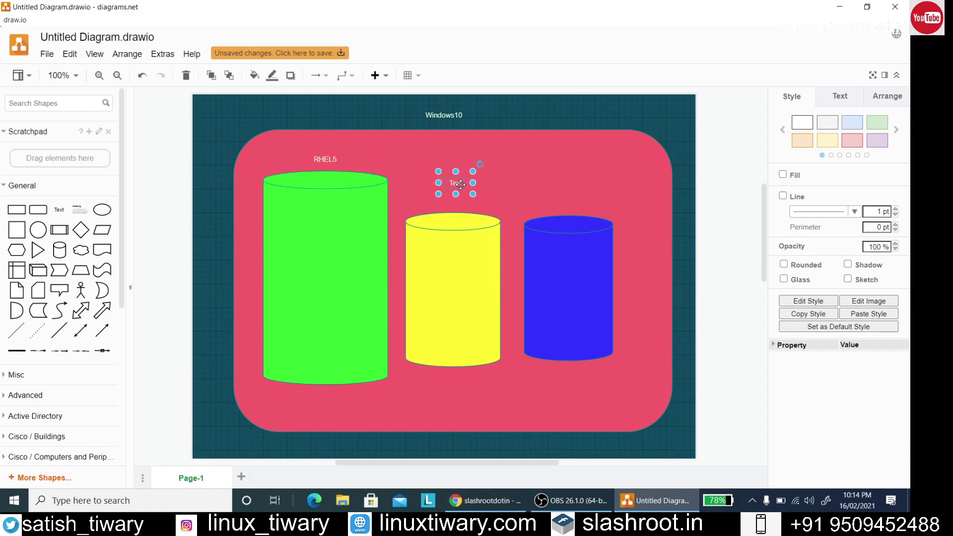
double_click(460, 185)
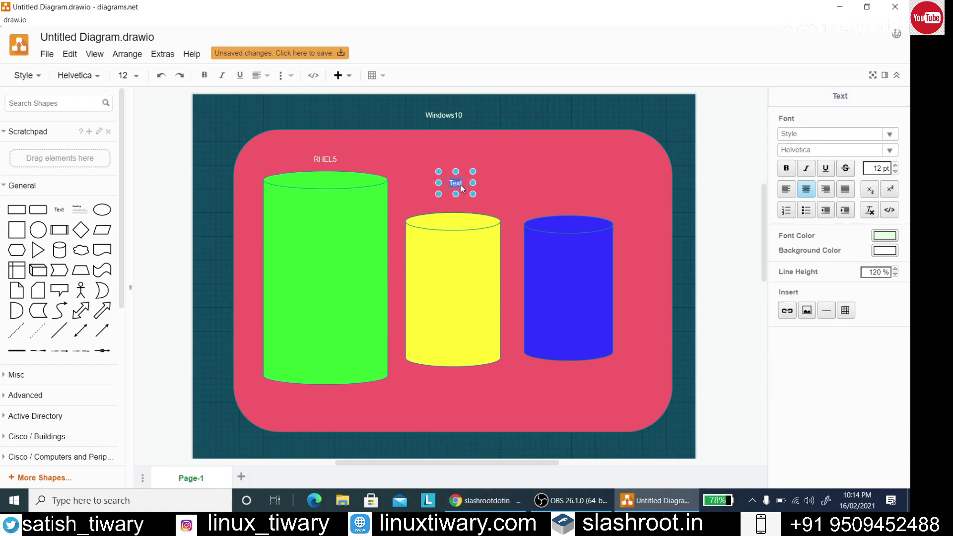
type("Kali")
key("Return")
type("linux")
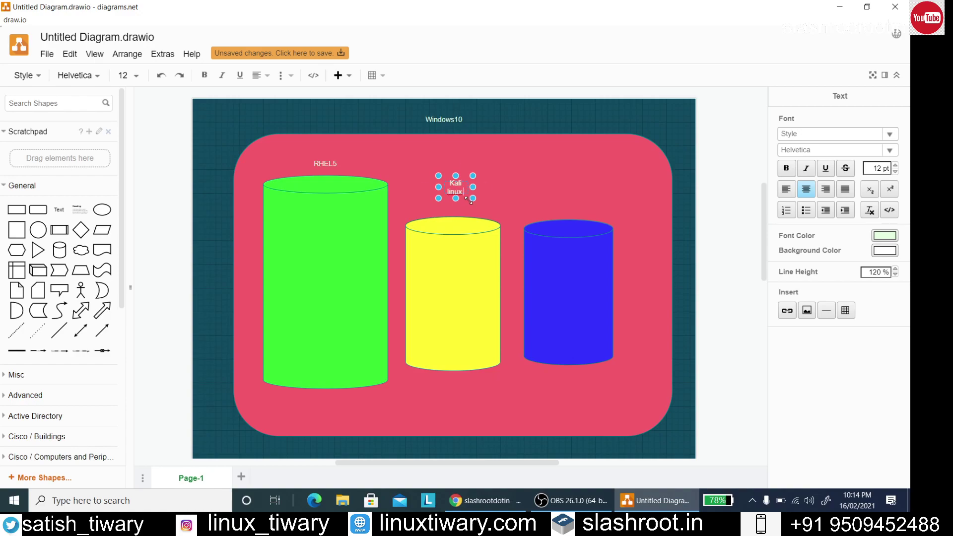
mouse_move(473, 198)
left_mouse_down()
mouse_move(506, 204)
mouse_move(454, 200)
mouse_move(458, 217)
mouse_move(457, 205)
left_mouse_up()
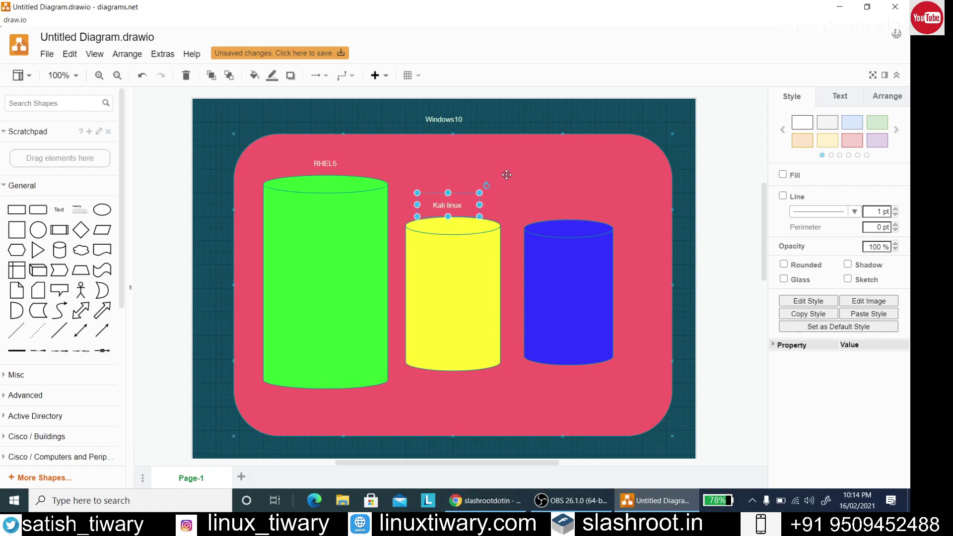
left_click(506, 175)
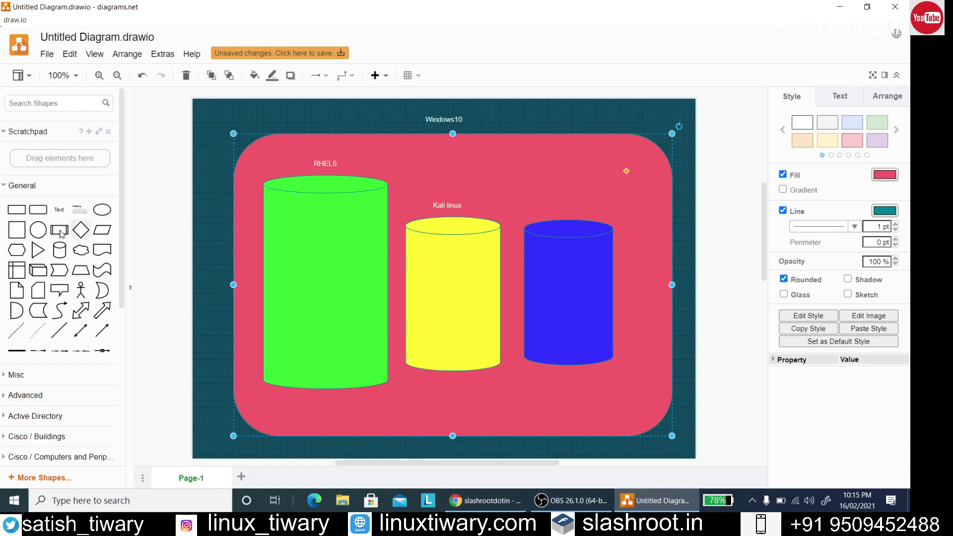
Add an 'Ubuntu Linux' label above the blue cylinder
left_click(59, 209)
left_click_drag(450, 277, 574, 195)
double_click(574, 195)
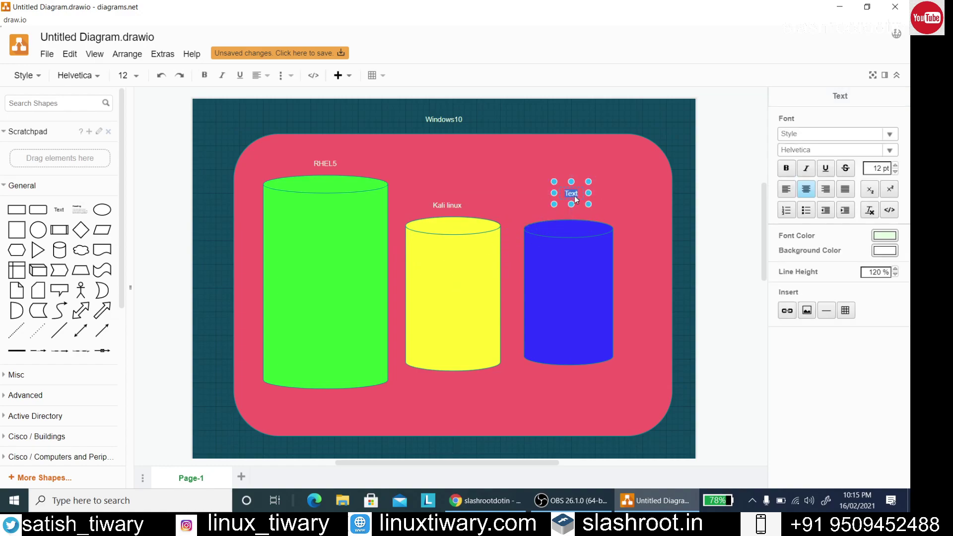
type("Ubuntu")
key("Return")
type("Linu")
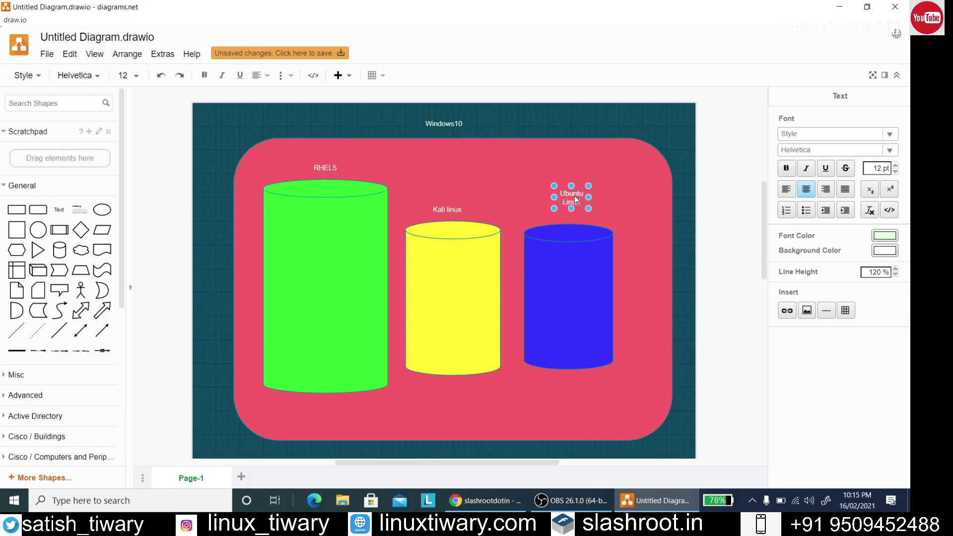
type("x")
left_click(618, 200)
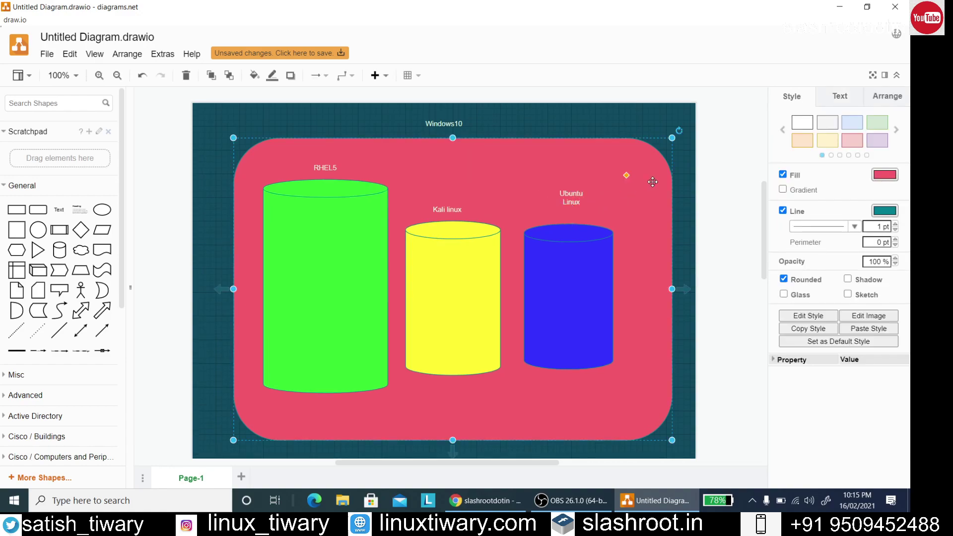
left_click(728, 149)
left_click(571, 200)
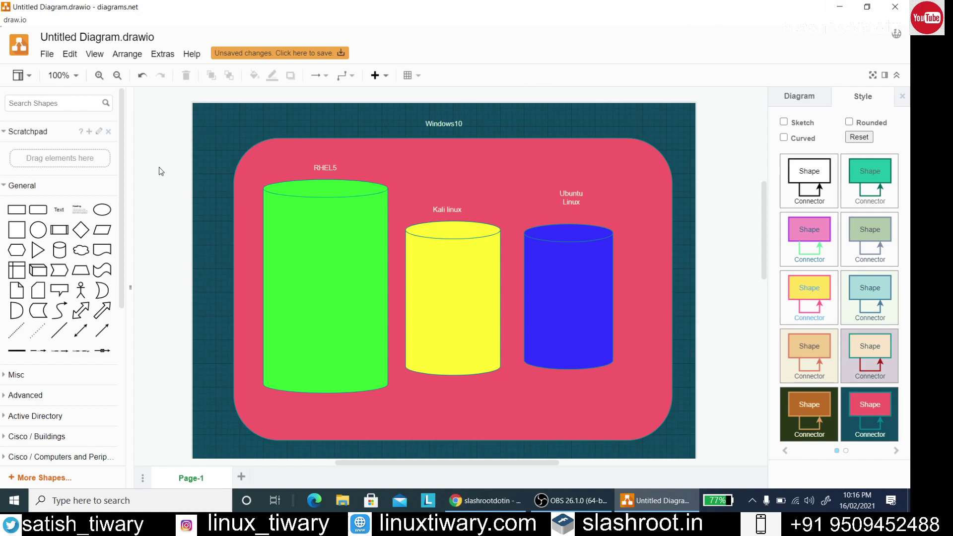
Add dashed and dotted connector lines between the Windows10 label and the cylinders
left_click(26, 326)
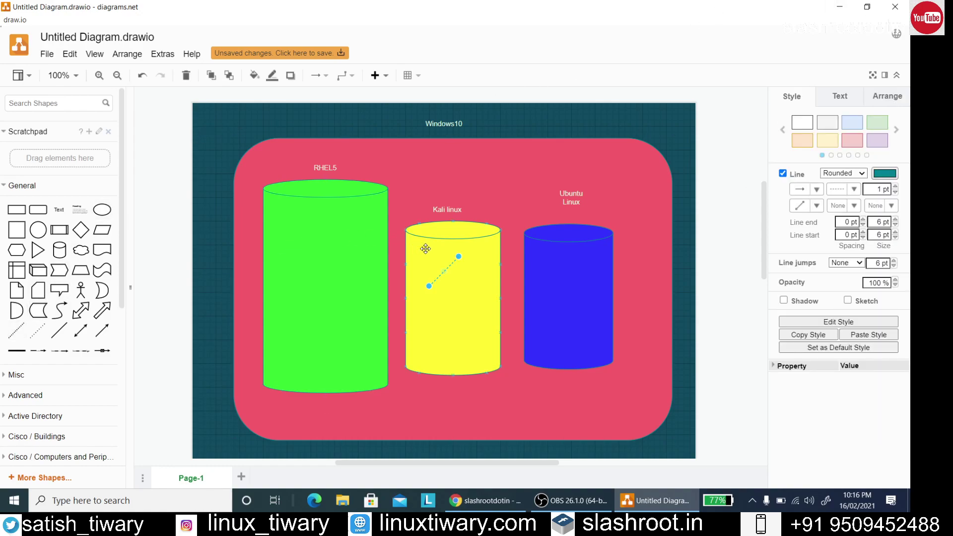
left_click_drag(430, 287, 443, 131)
left_click(604, 121)
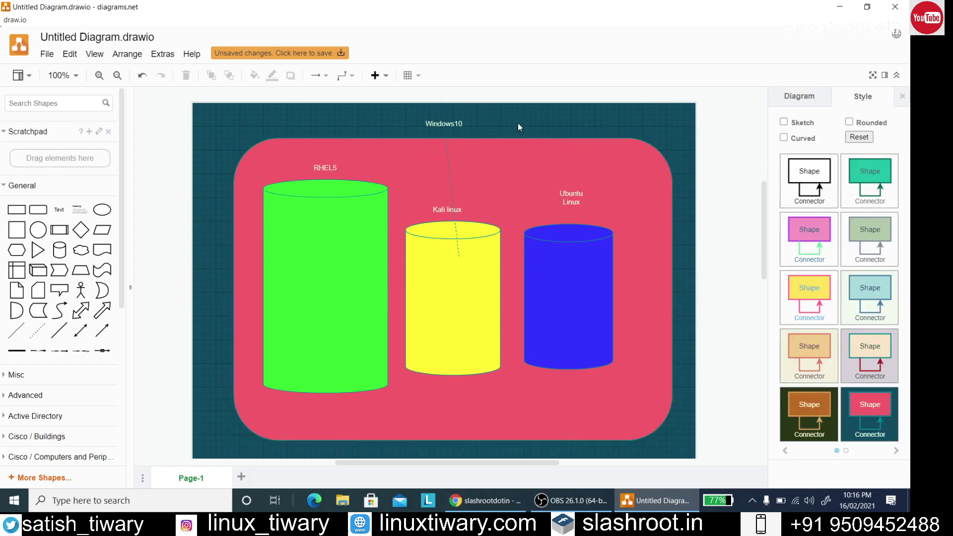
left_click(44, 332)
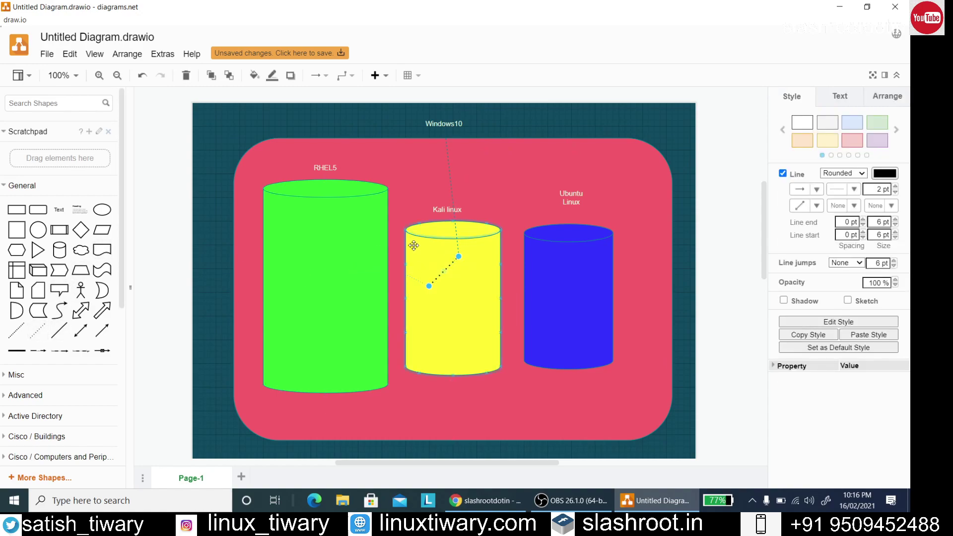
left_click_drag(459, 256, 388, 286)
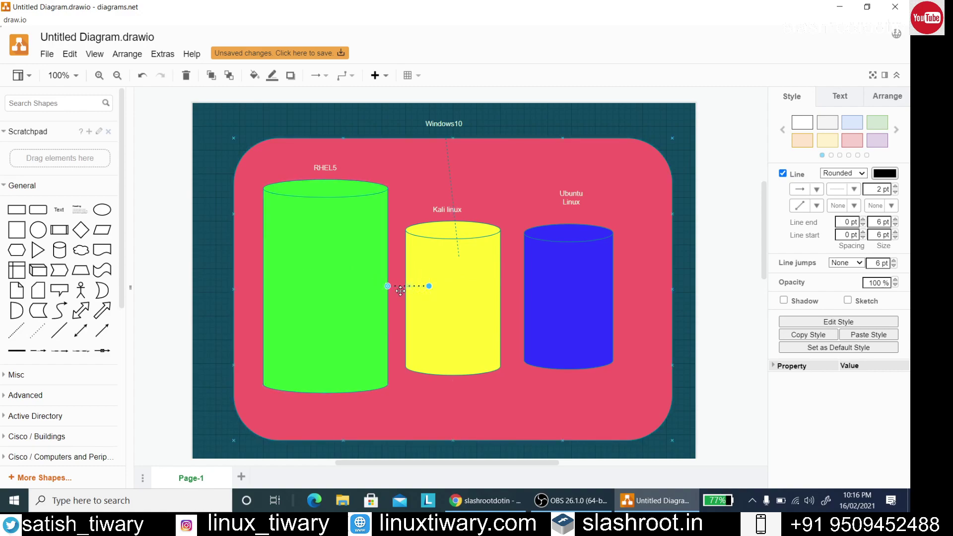
left_click(405, 184)
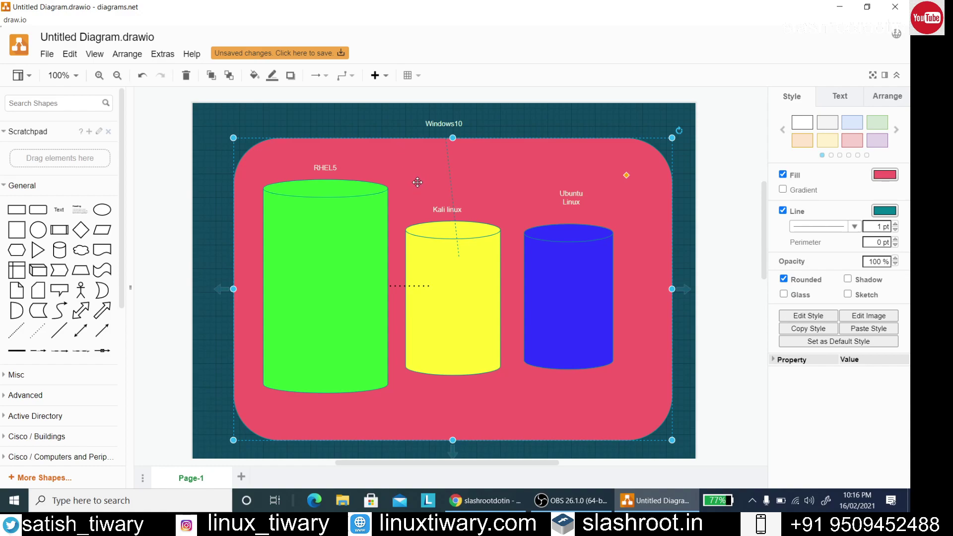
left_click(60, 330)
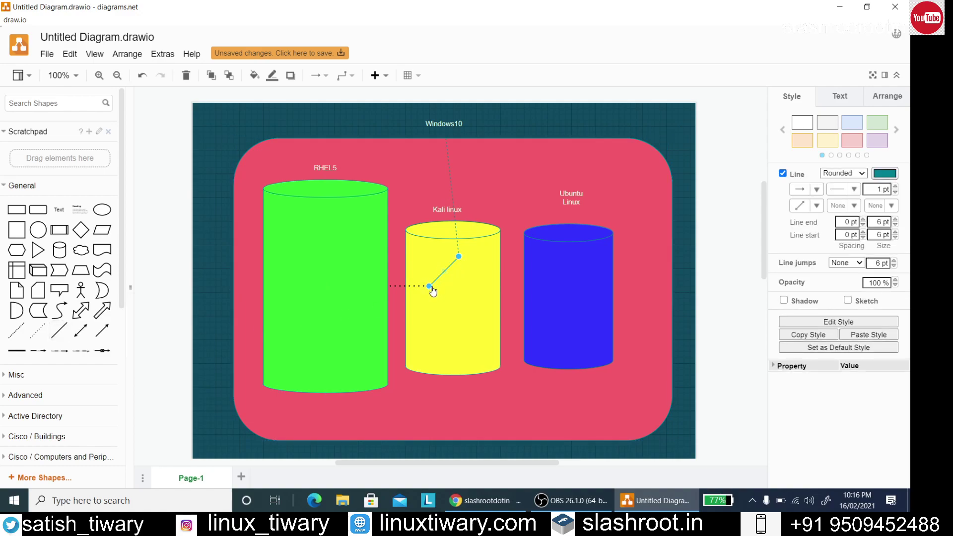
left_click_drag(430, 288, 549, 329)
left_click(678, 288)
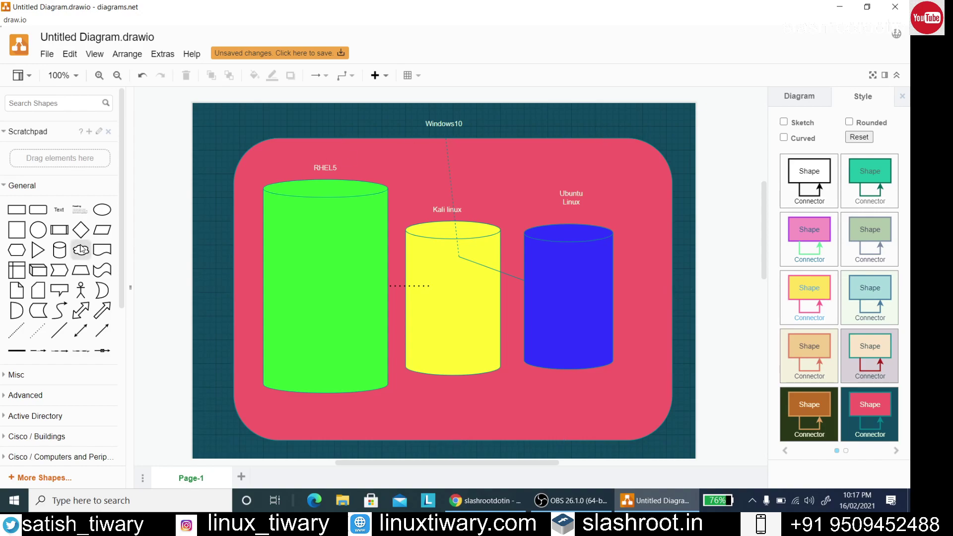
Insert a fourth, small cylinder and drop it in the pink panel's top-right corner
left_click(59, 250)
left_click_drag(445, 260, 630, 190)
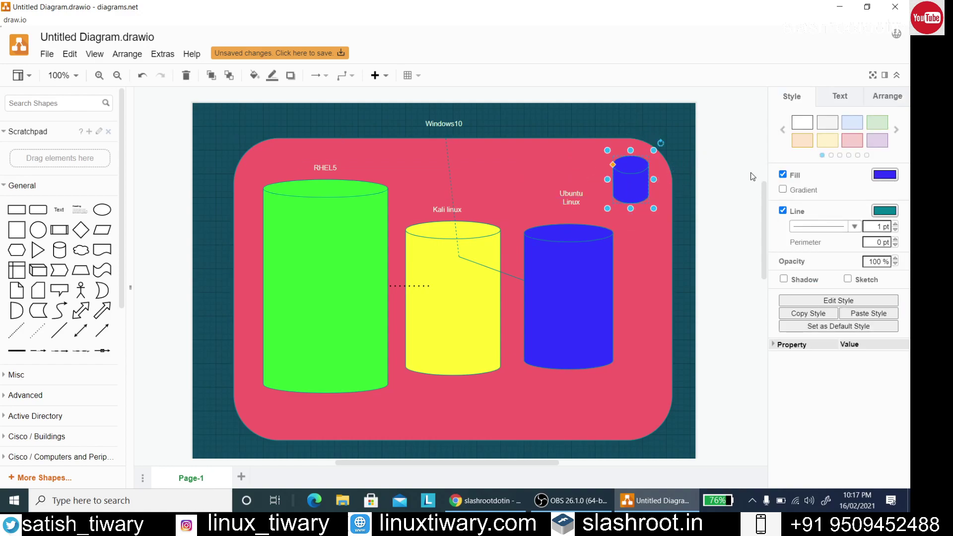
left_click(750, 171)
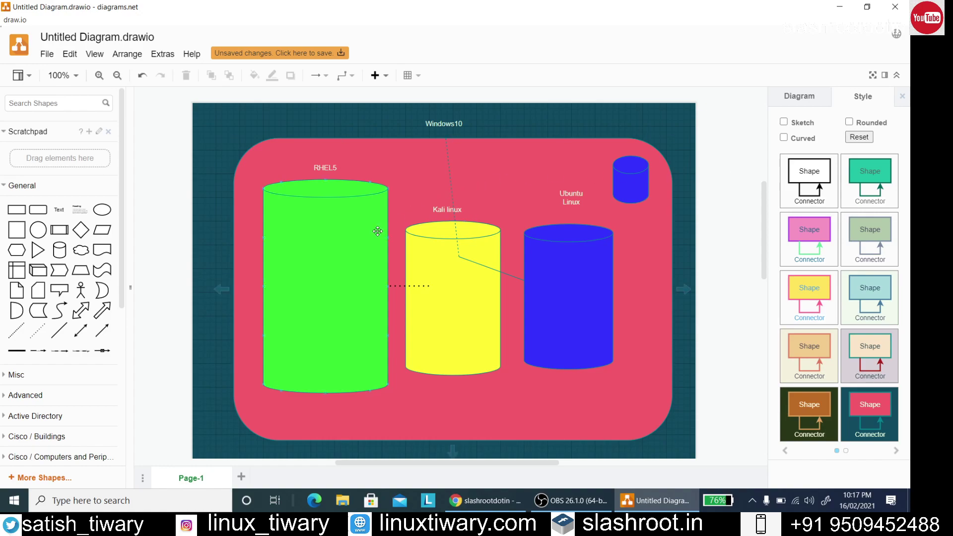
left_click(412, 157)
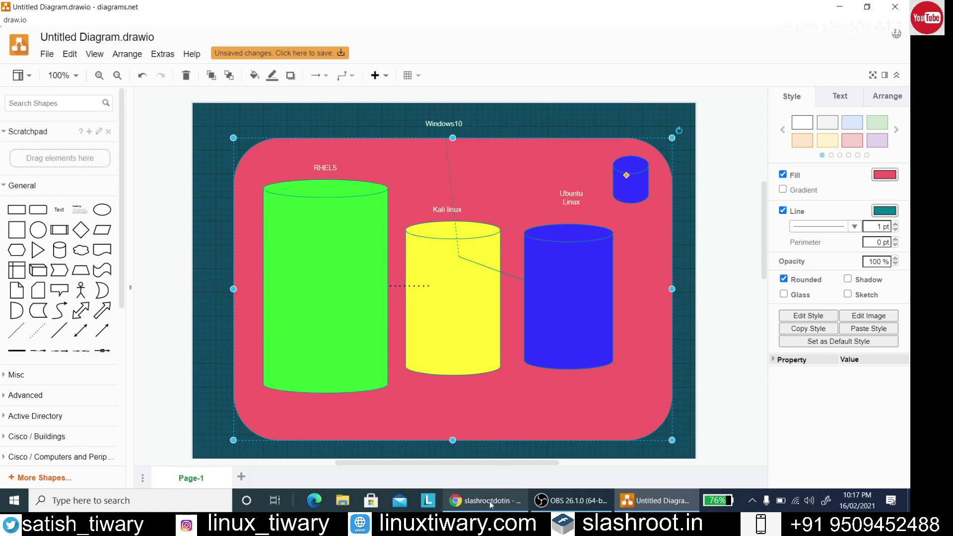
mouse_move(489, 501)
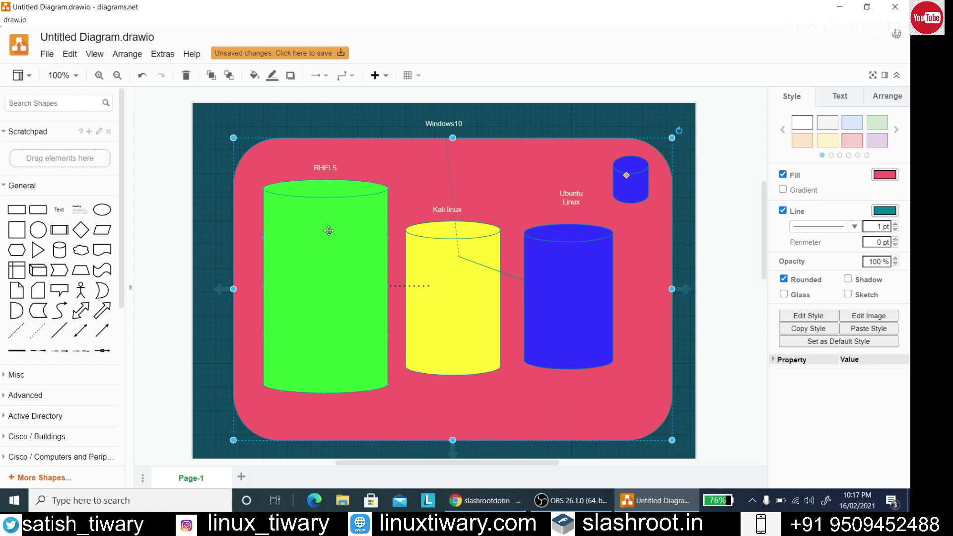
Open linuxtiwary.com in a new Chrome tab
left_click(475, 500)
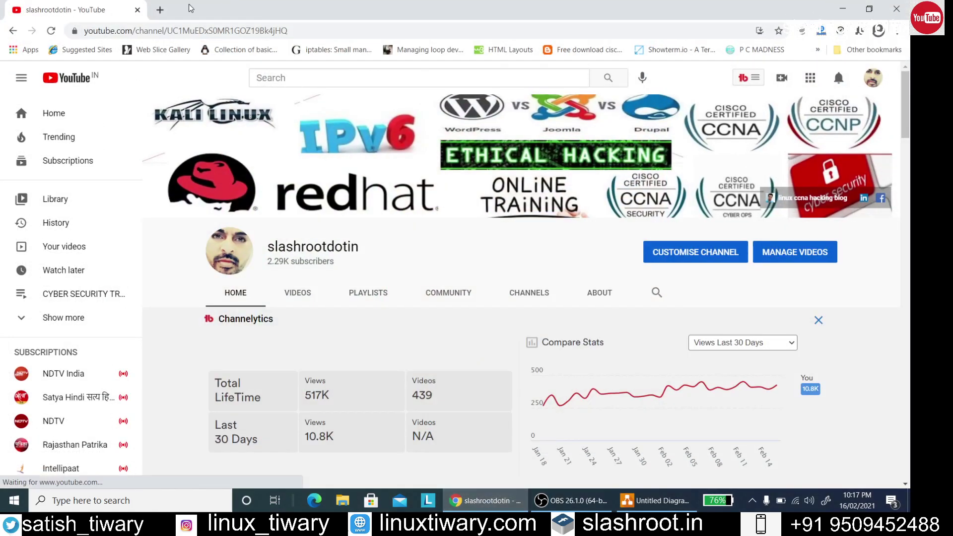
left_click(163, 11)
left_click(173, 28)
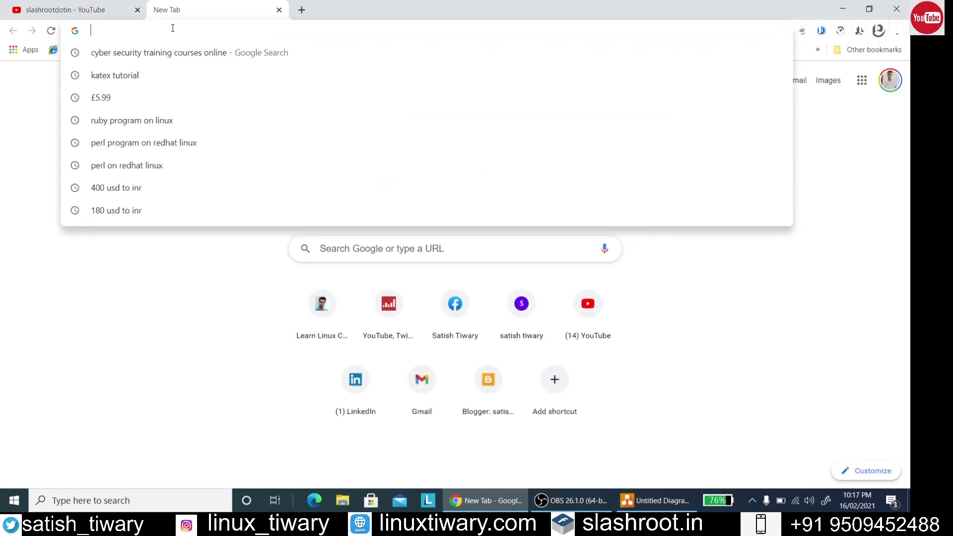
type("li")
key("Return")
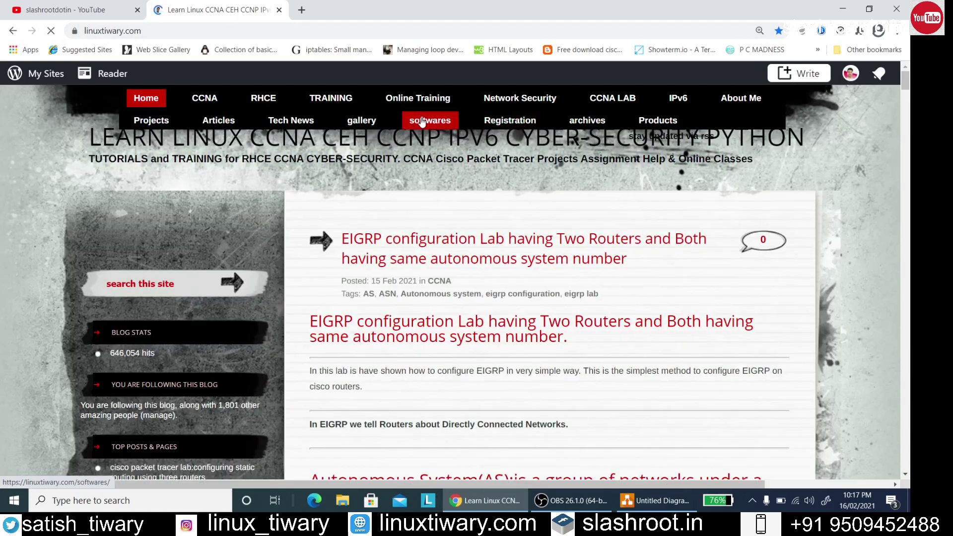
Find the 'Linux operating System For Cyber Security Lab' link on the softwares page, then return to draw.io
left_click(421, 122)
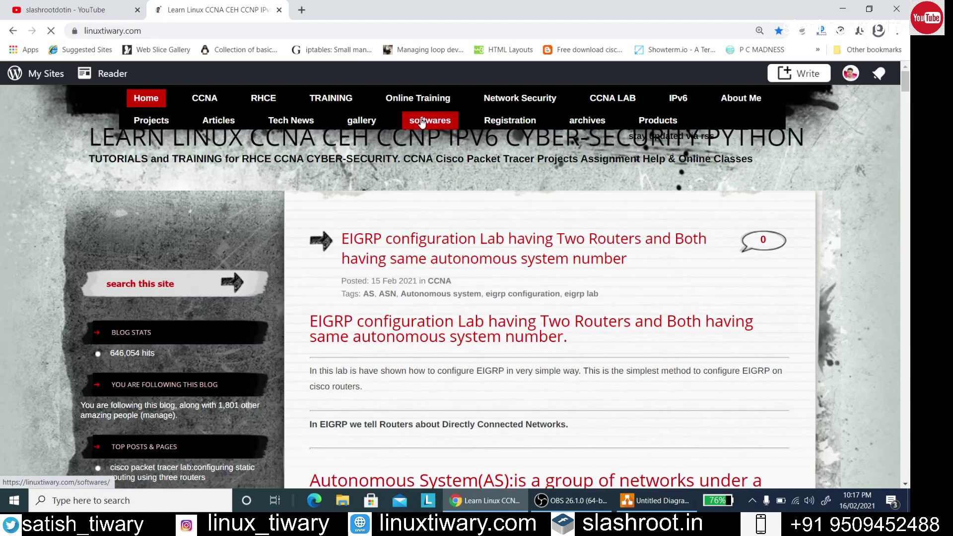
scroll(499, 213, "down", 5)
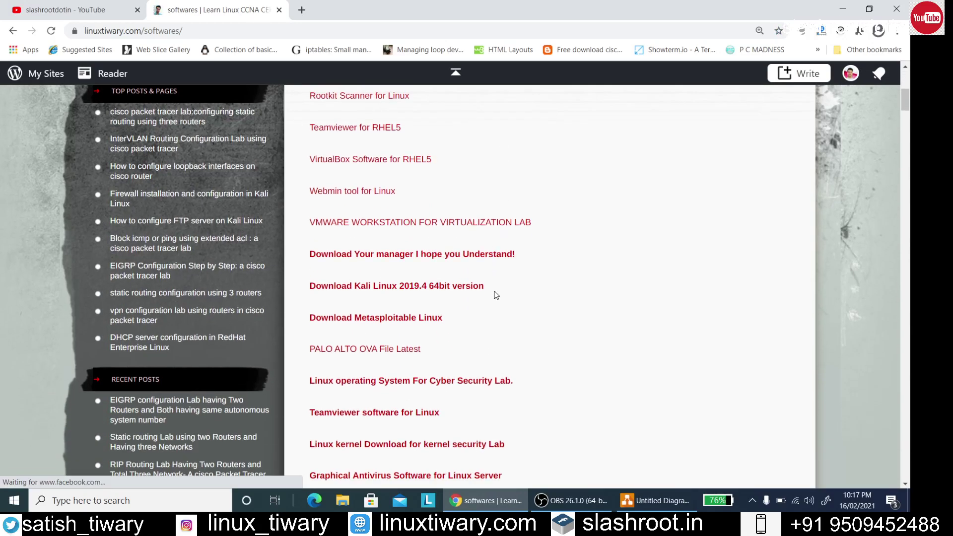
scroll(376, 323, "down", 1)
left_click_drag(306, 322, 530, 321)
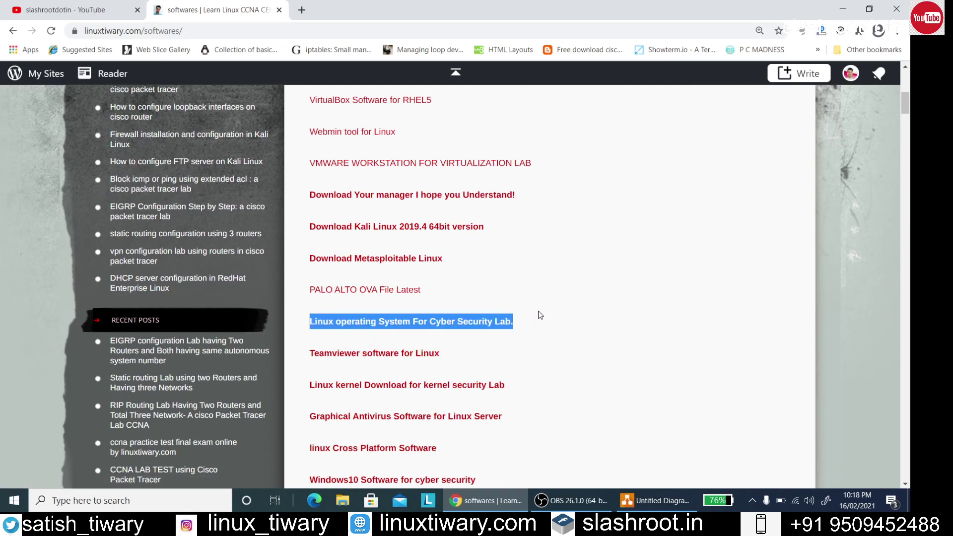
left_click(540, 315)
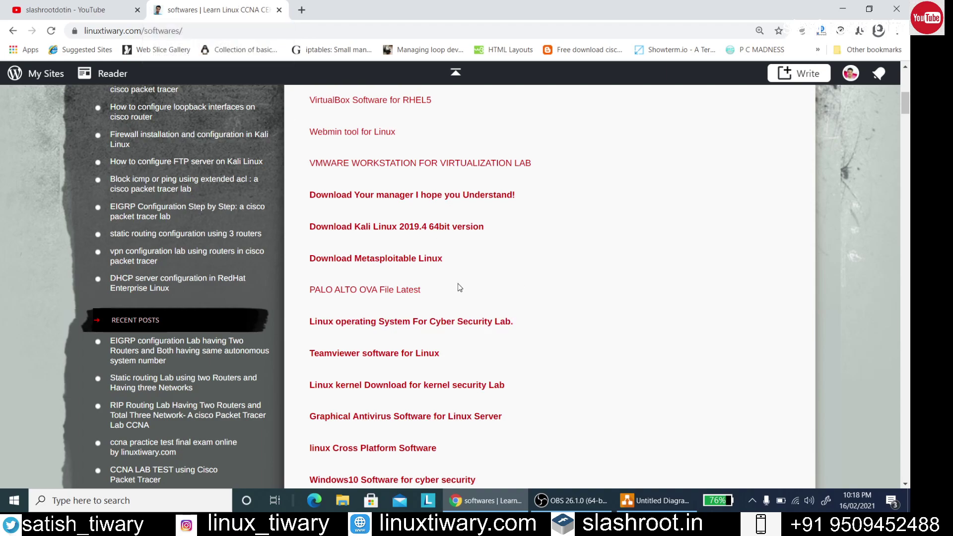
left_click(842, 9)
left_click(727, 194)
left_click_drag(334, 226, 334, 228)
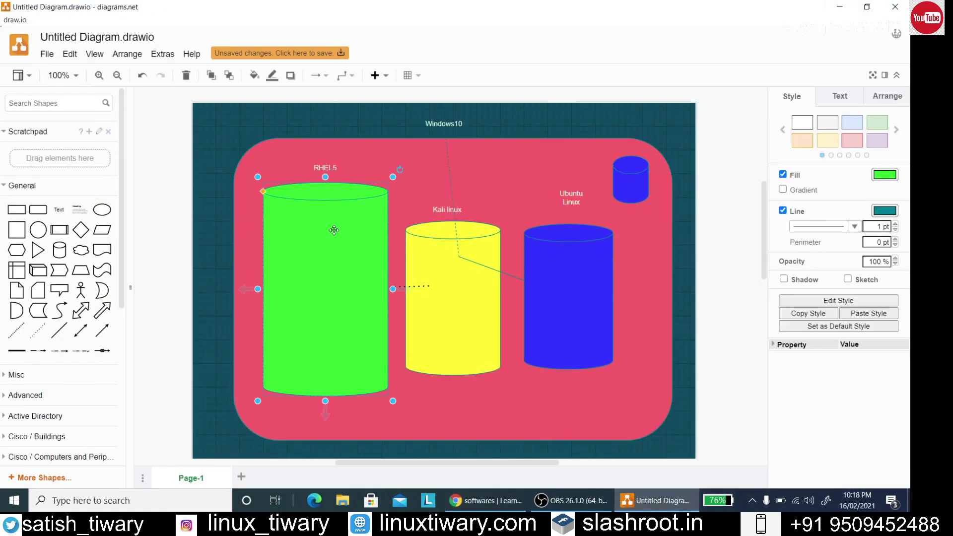
Minimize draw.io, launch VirtualBox Manager from its desktop shortcut, and scroll the VM list
left_click(744, 155)
left_click(837, 6)
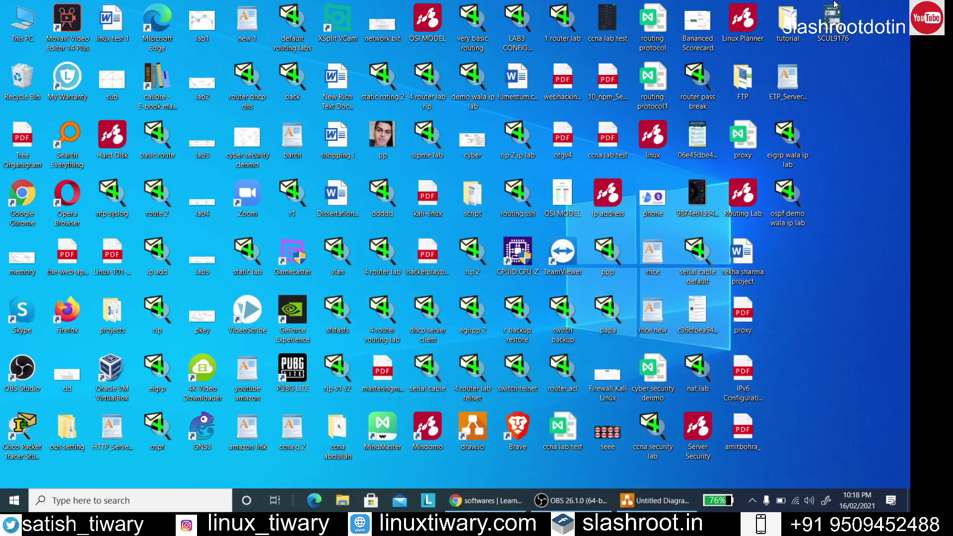
left_click(115, 365)
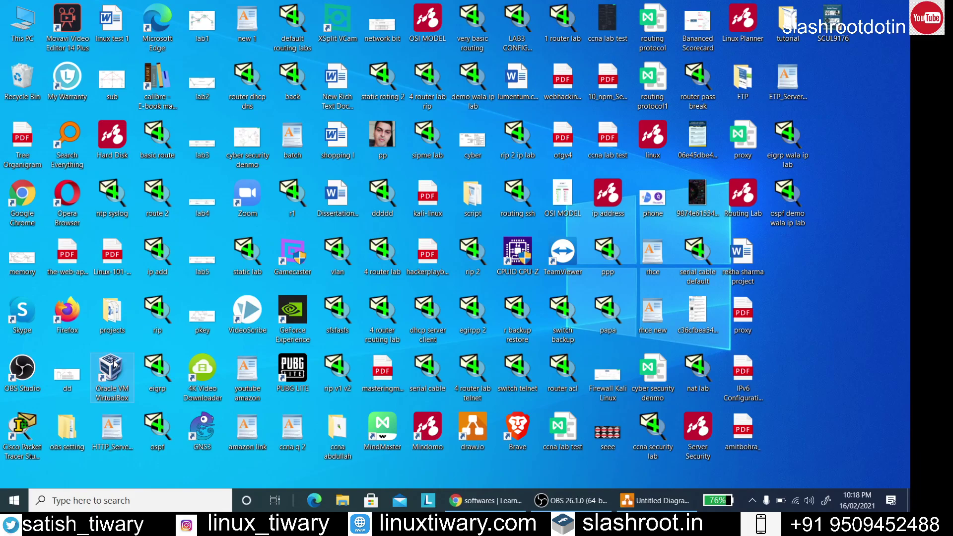
key("Return")
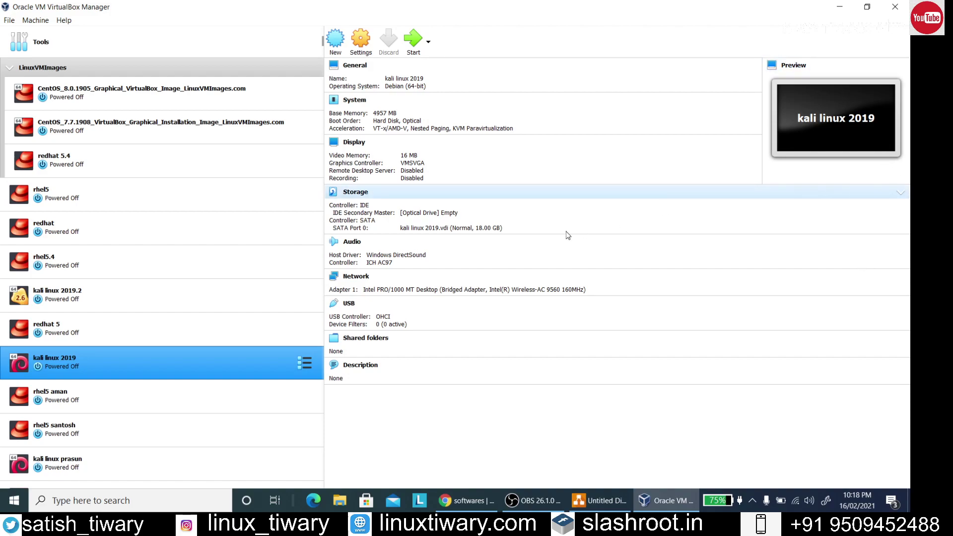
scroll(257, 211, "down", 5)
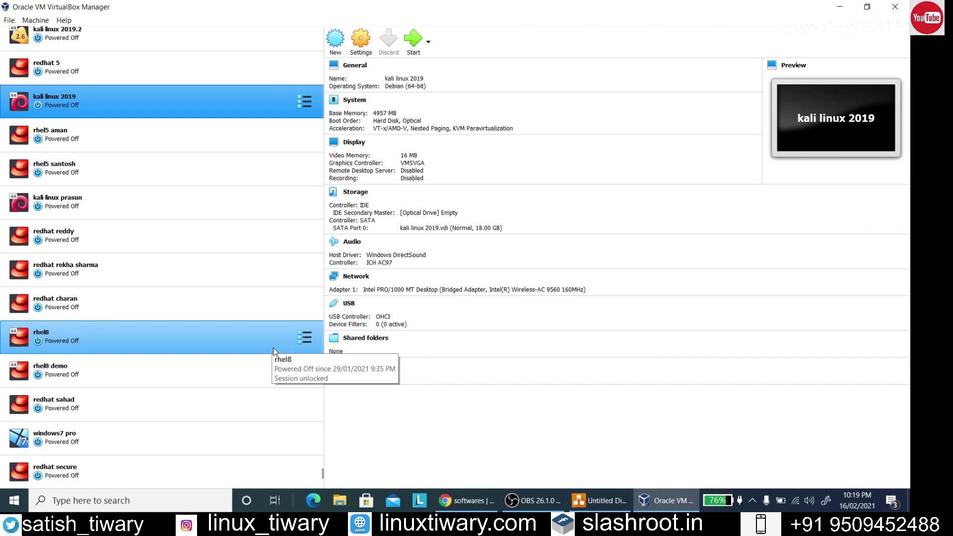
Start a new virtual machine named 'rhel5 cyber security' and open its Version list
left_click(335, 39)
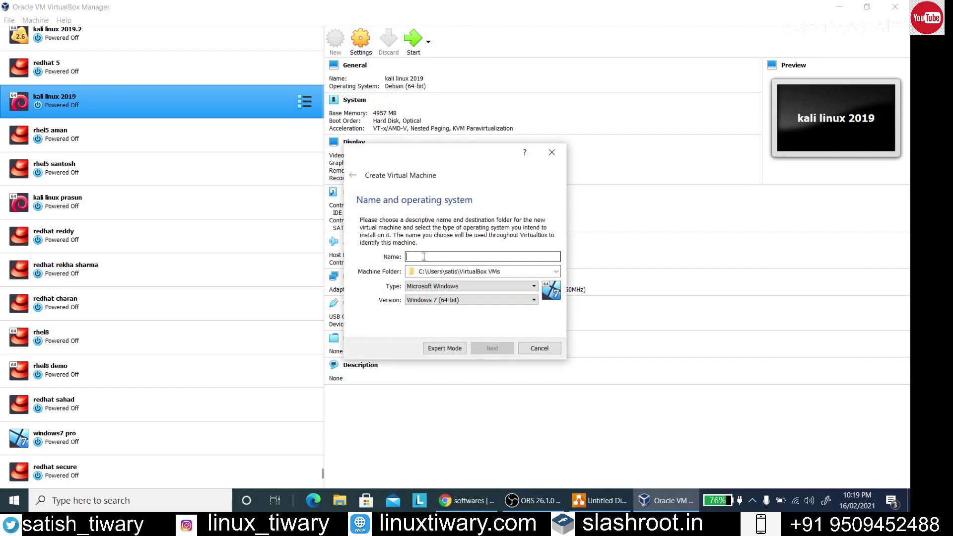
type("rh")
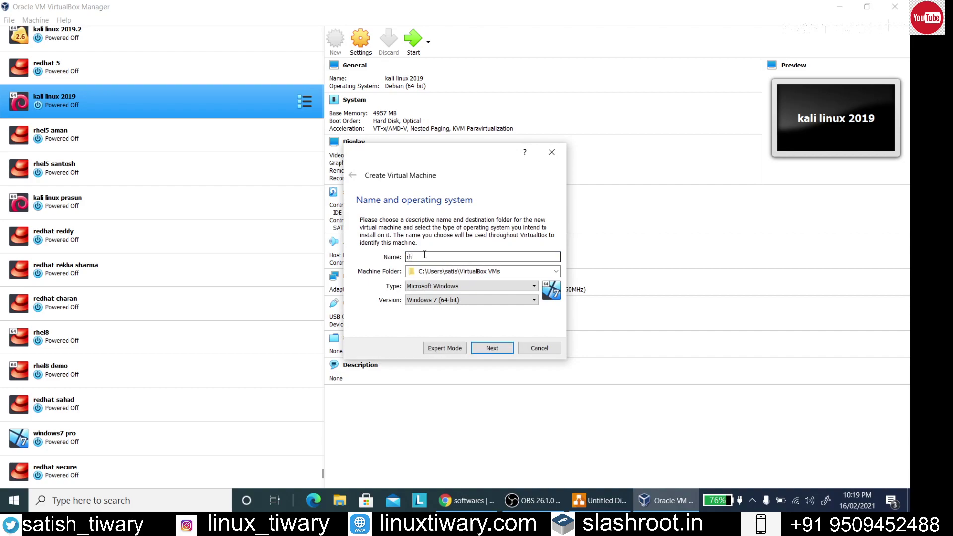
type("el5")
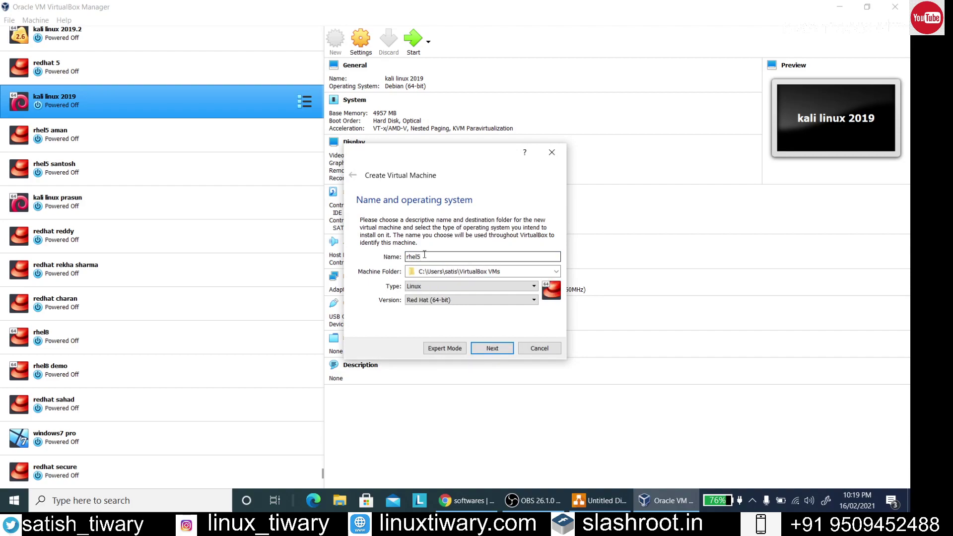
type(" cyber security")
left_click(464, 300)
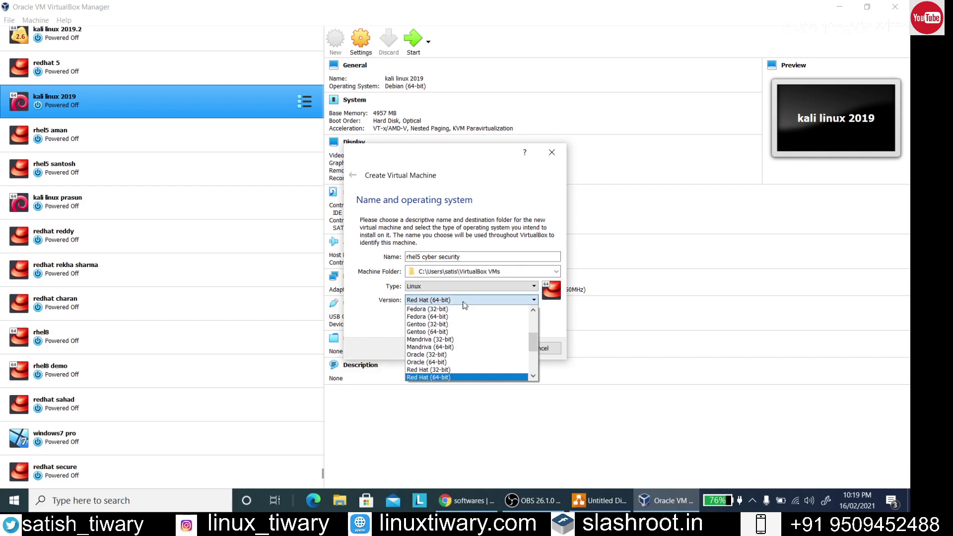
Choose Red Hat (32-bit) as the version and allocate 2387 MB of memory
left_click(444, 370)
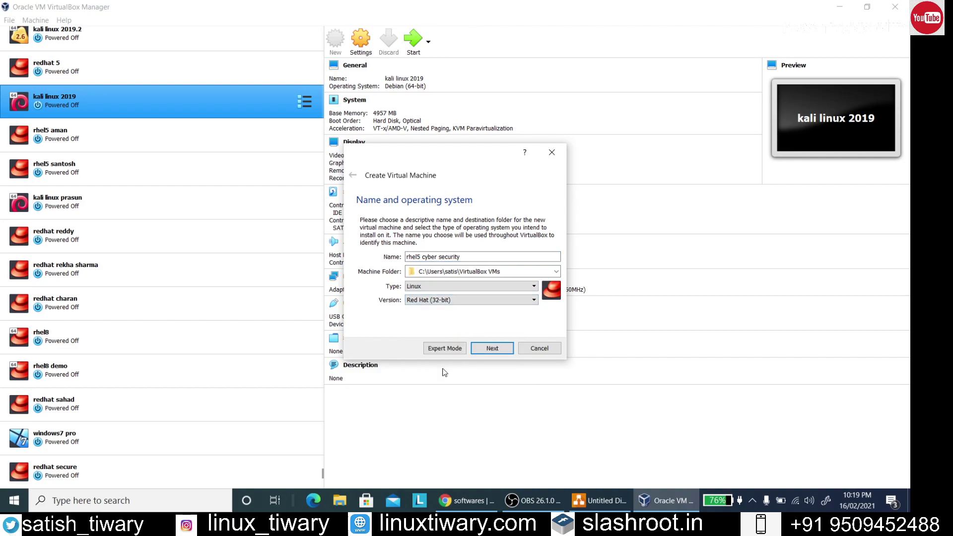
left_click(492, 349)
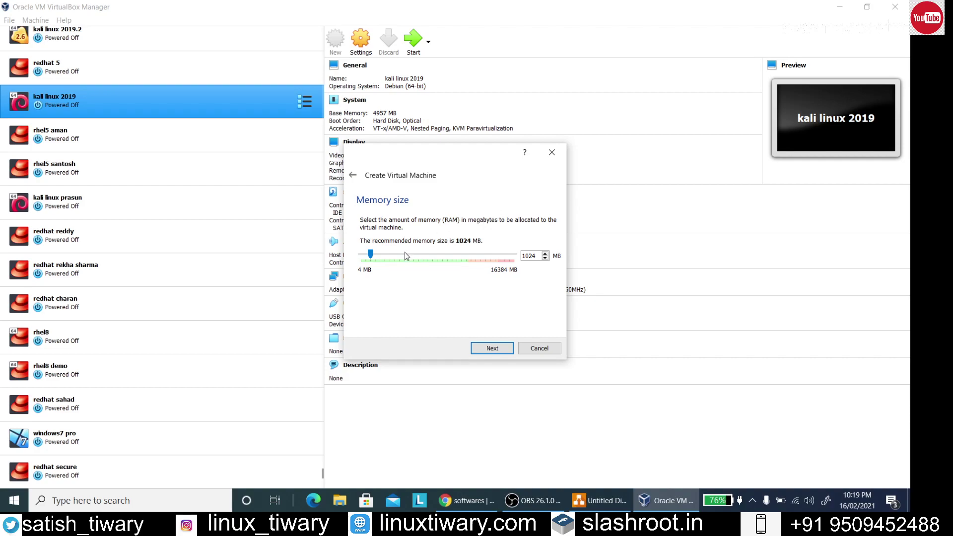
left_click_drag(370, 252, 464, 254)
left_click_drag(464, 256, 384, 267)
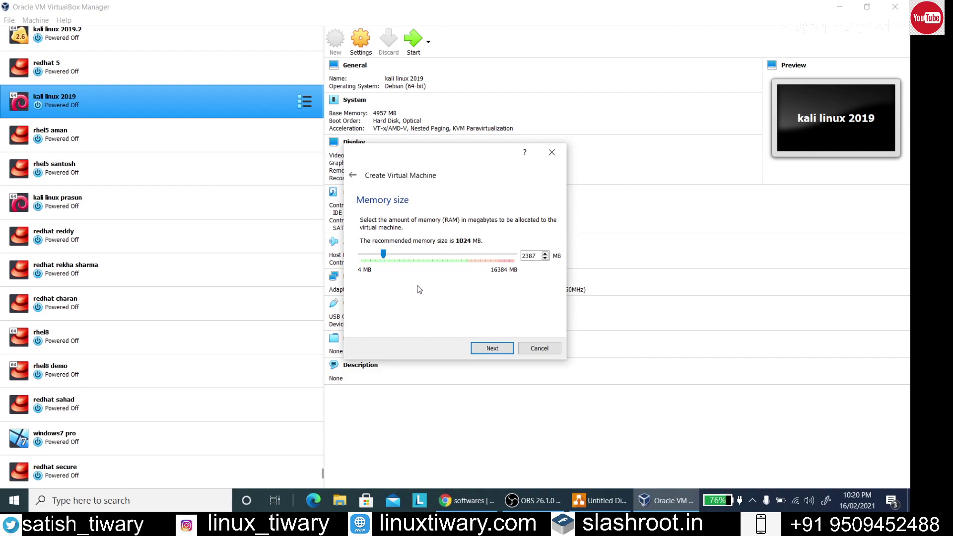
left_click(492, 350)
Create a dynamically allocated VDI disk and change its size from 8.00 GB to 18.00 GB
left_click(493, 348)
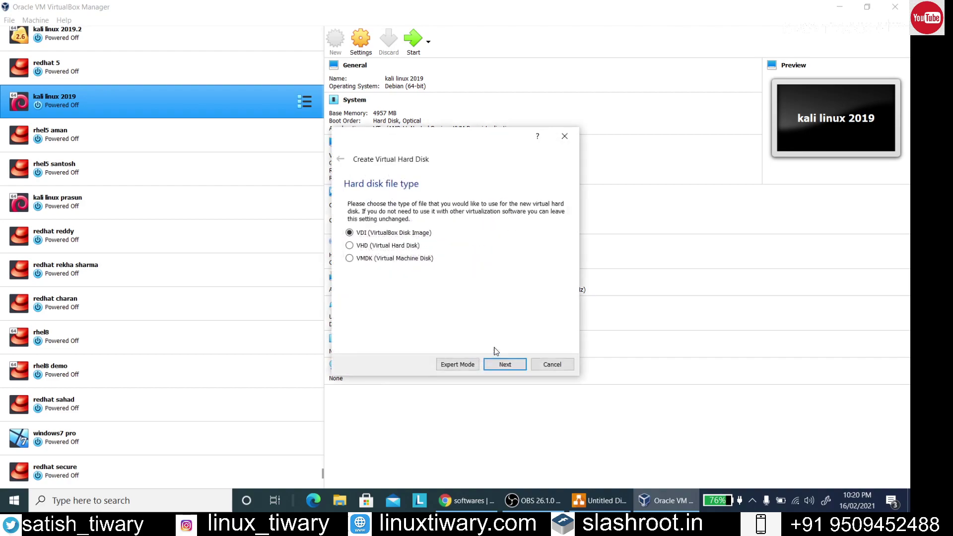
left_click(506, 363)
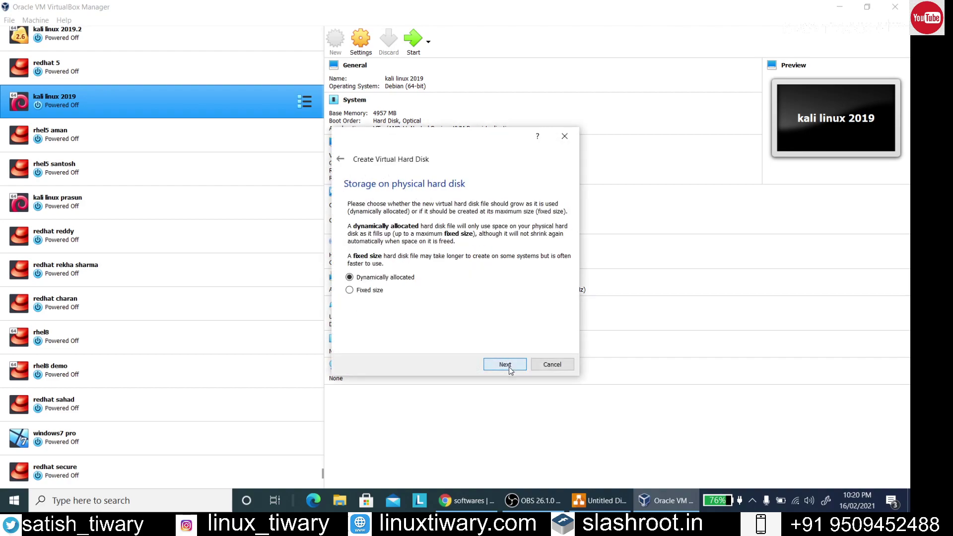
left_click(506, 365)
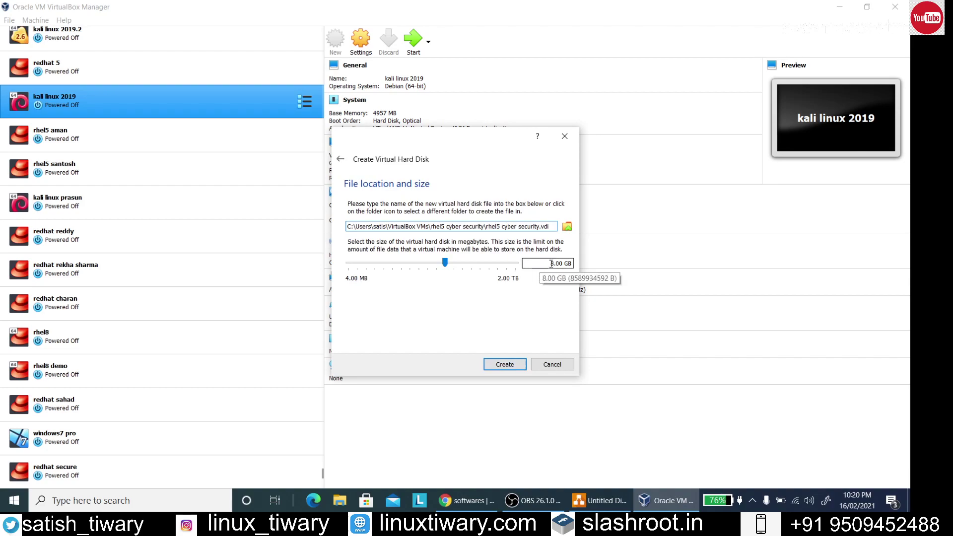
left_click(539, 264)
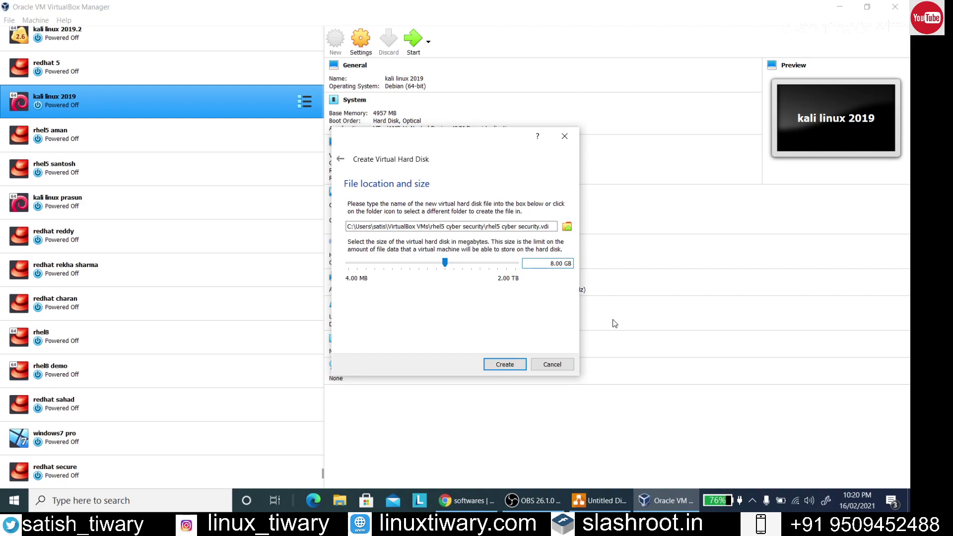
type("1")
Add a two-line '16gb' / '1Tb' text label at the top of the diagram beside Windows10
left_click(598, 500)
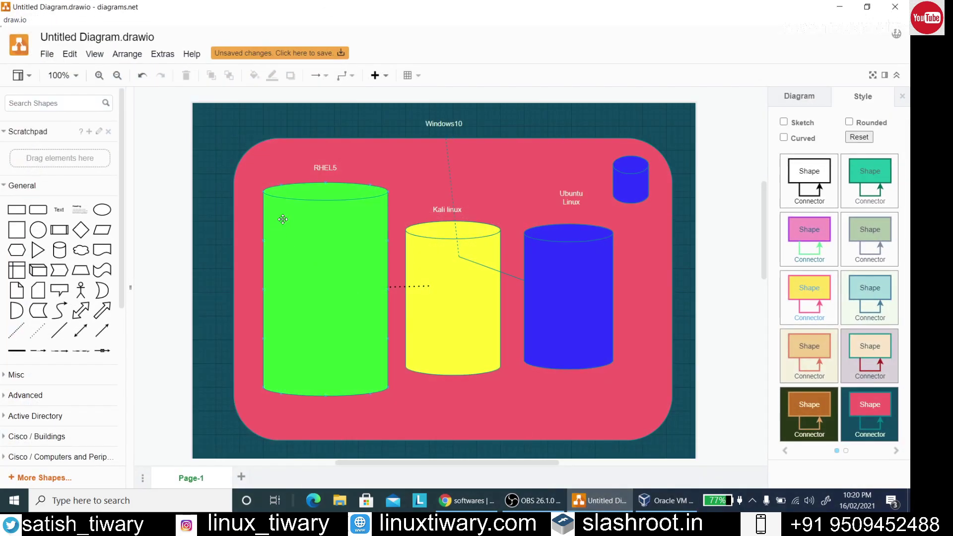
left_click(377, 172)
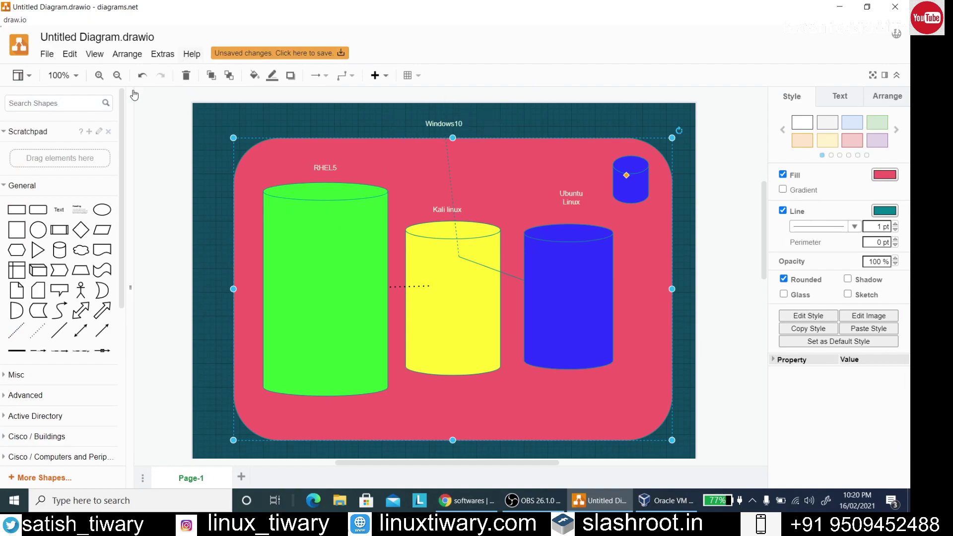
left_click(58, 210)
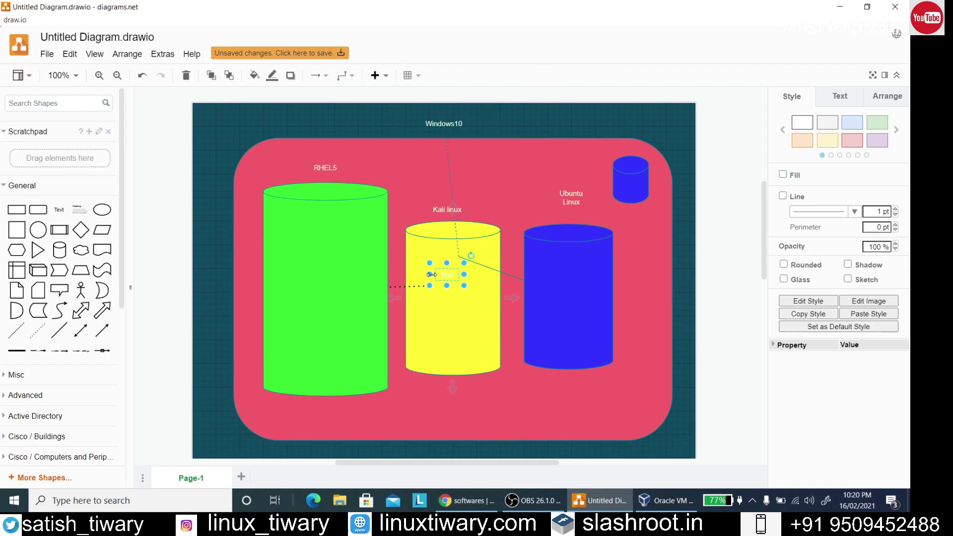
left_click_drag(447, 274, 497, 114)
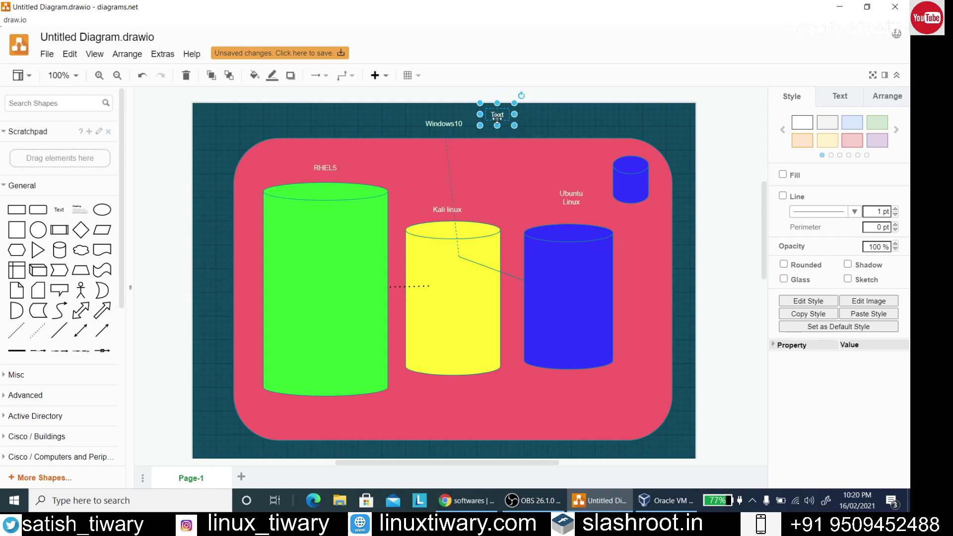
double_click(496, 115)
type("10")
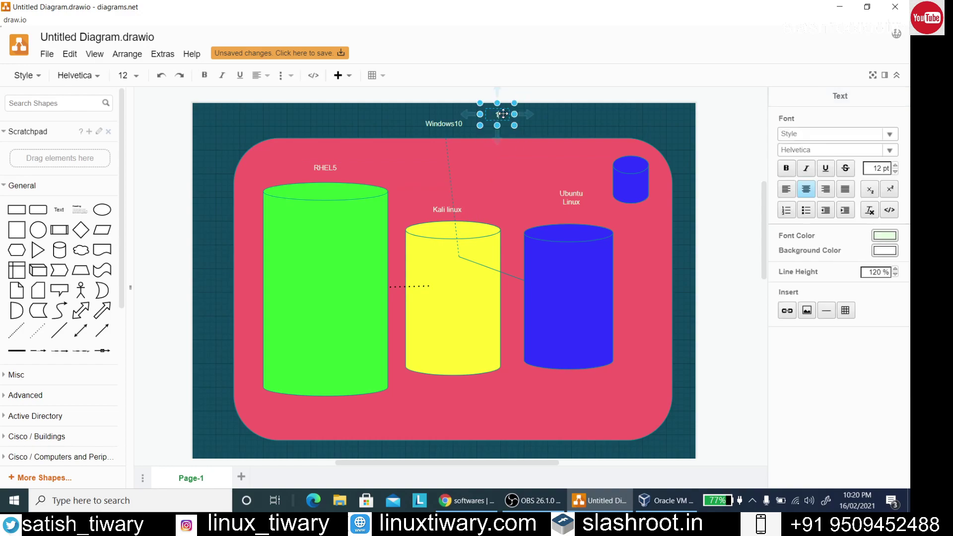
type("gb ")
type("1Tb")
left_click(565, 129)
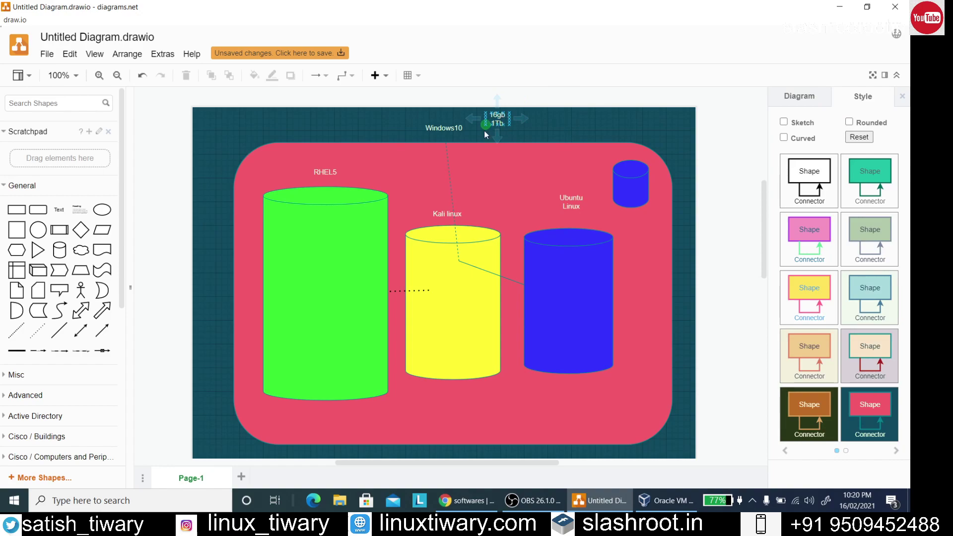
Place a new '2Gb' / '18Gb' text label inside the green RHEL5 cylinder and widen it
left_click(59, 210)
left_click_drag(446, 273, 327, 240)
double_click(331, 237)
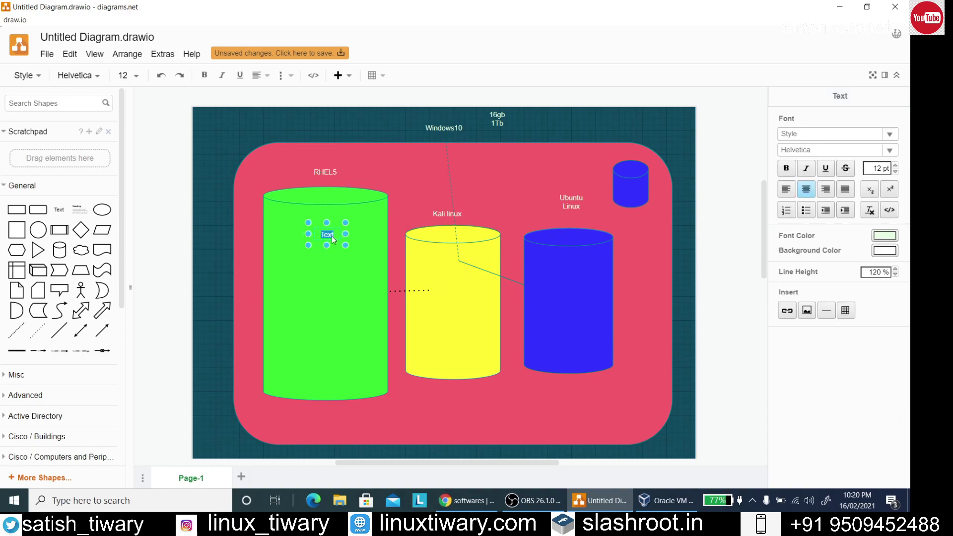
key("BackSpace")
type("2GB")
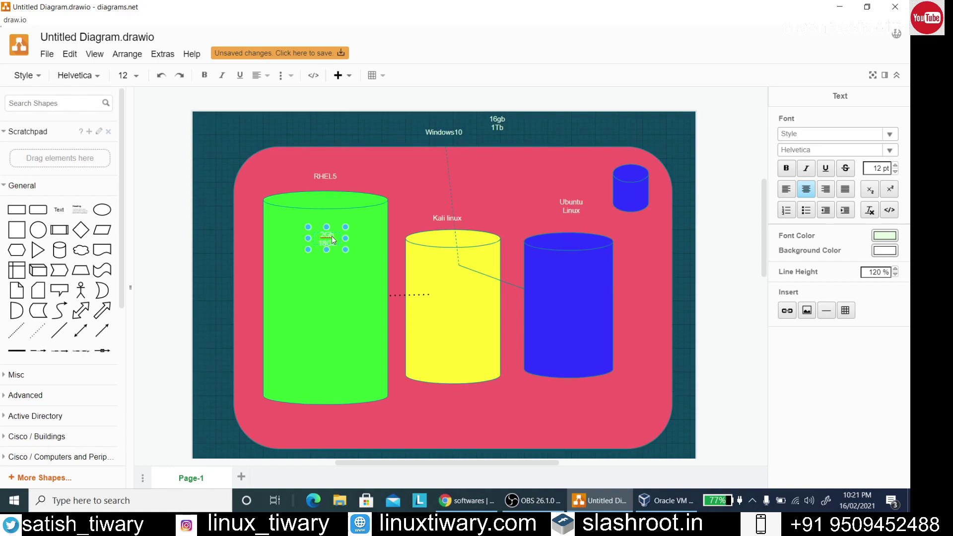
type("80Gb")
double_click(327, 243)
left_click_drag(345, 238, 276, 272)
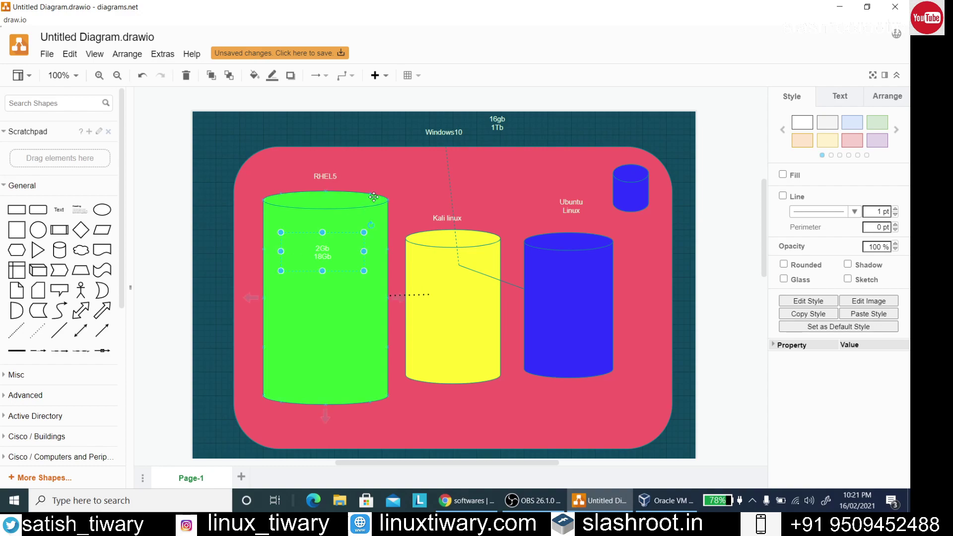
Set the cylinder label's font size to 16 pt, then return to VirtualBox's disk-size field
double_click(333, 256)
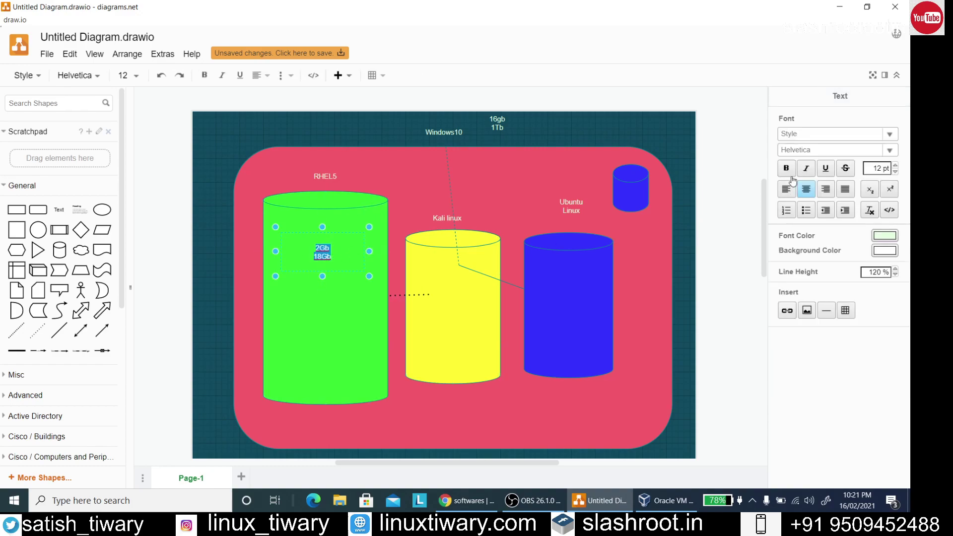
left_click(876, 168)
type("1")
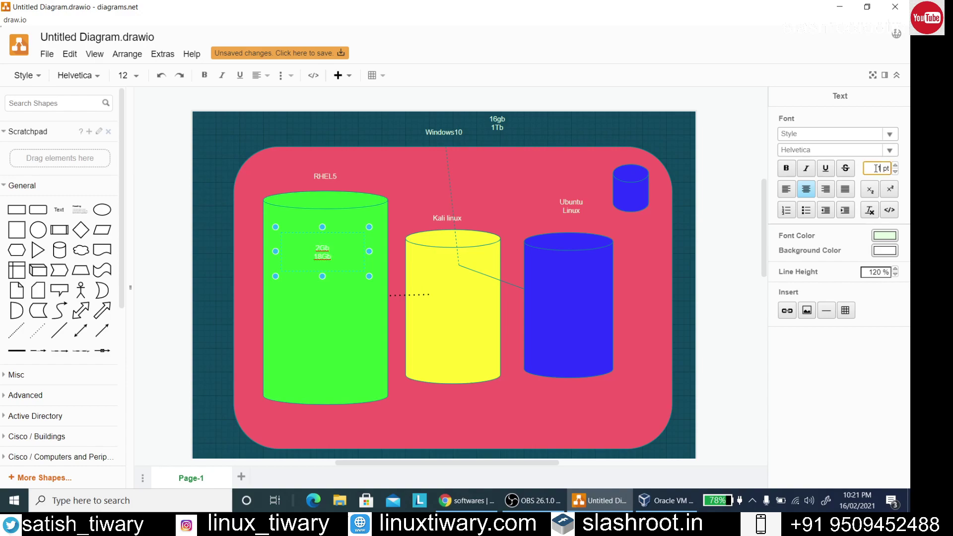
type("6")
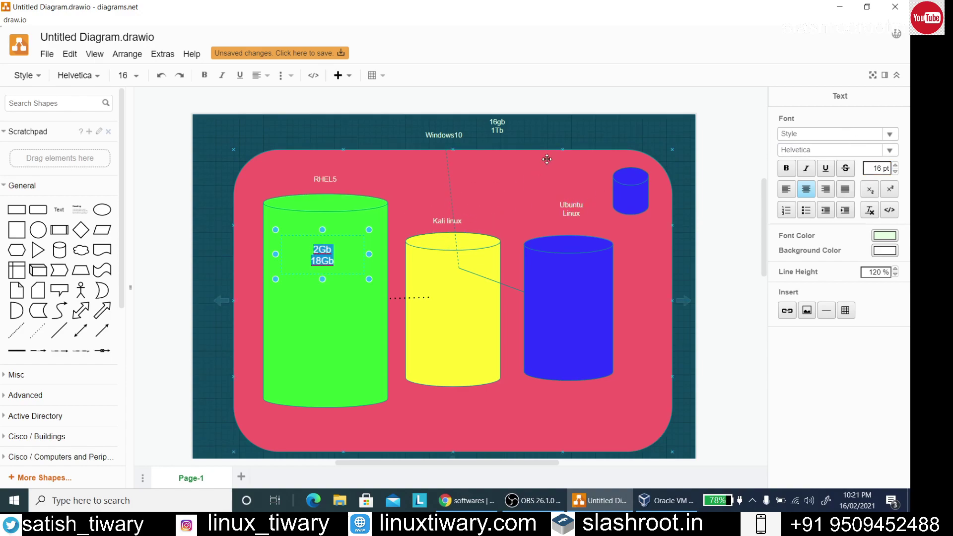
left_click(565, 136)
left_click(565, 140)
left_click(338, 251)
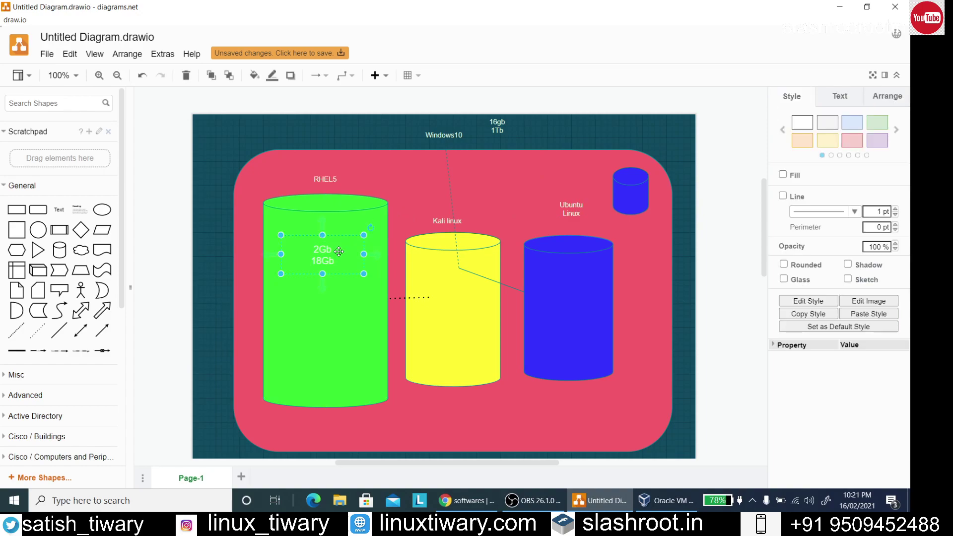
left_click(747, 280)
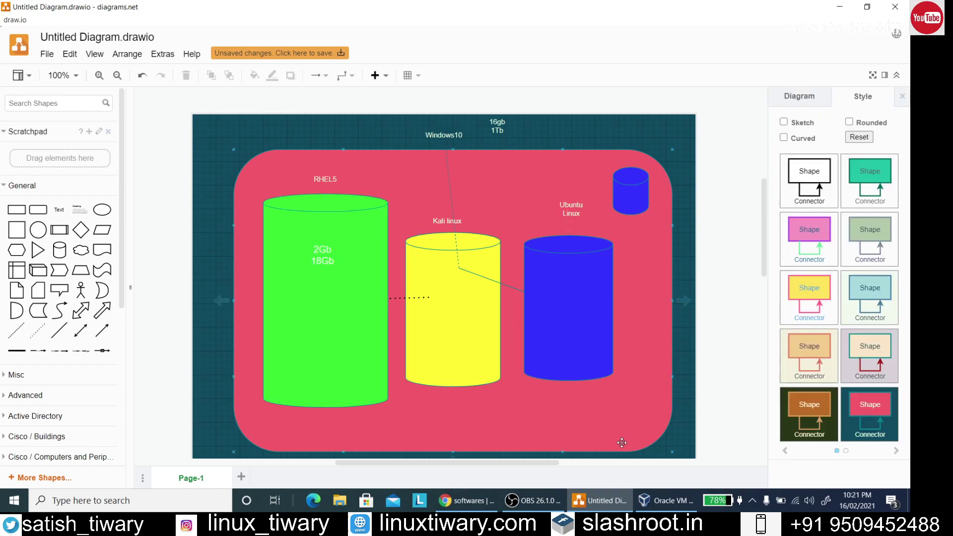
left_click(644, 501)
left_click(543, 266)
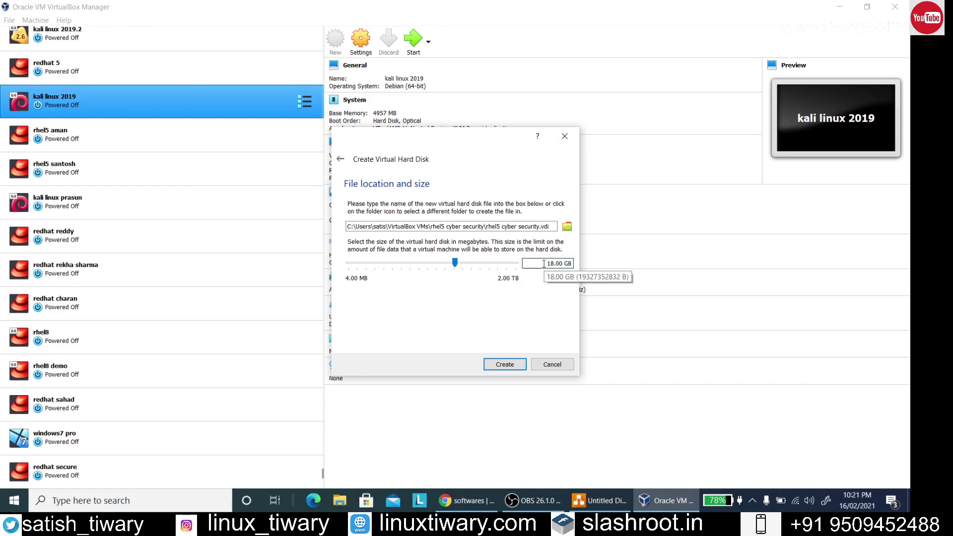
Create the 18 GB virtual hard disk to finish the rhel5 cyber security VM, then return to draw.io
left_click(508, 367)
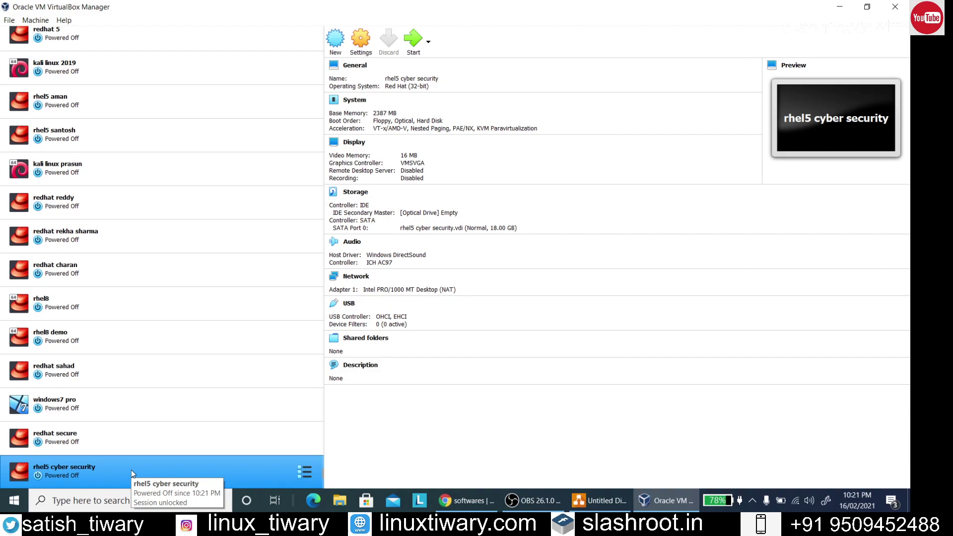
left_click(596, 501)
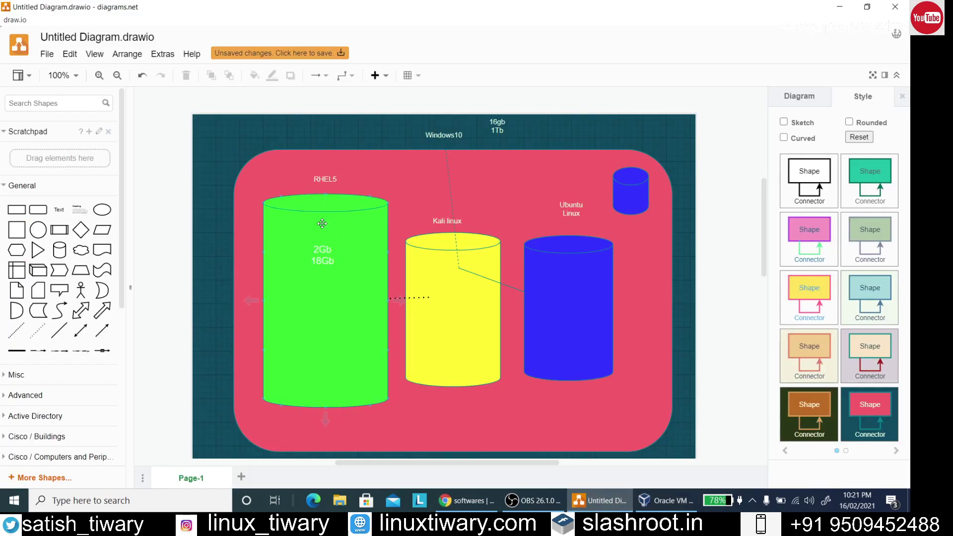
Check the Windows10 label, then bring up VirtualBox Manager showing the rhel5 cyber security VM
left_click(412, 140)
left_click(647, 510)
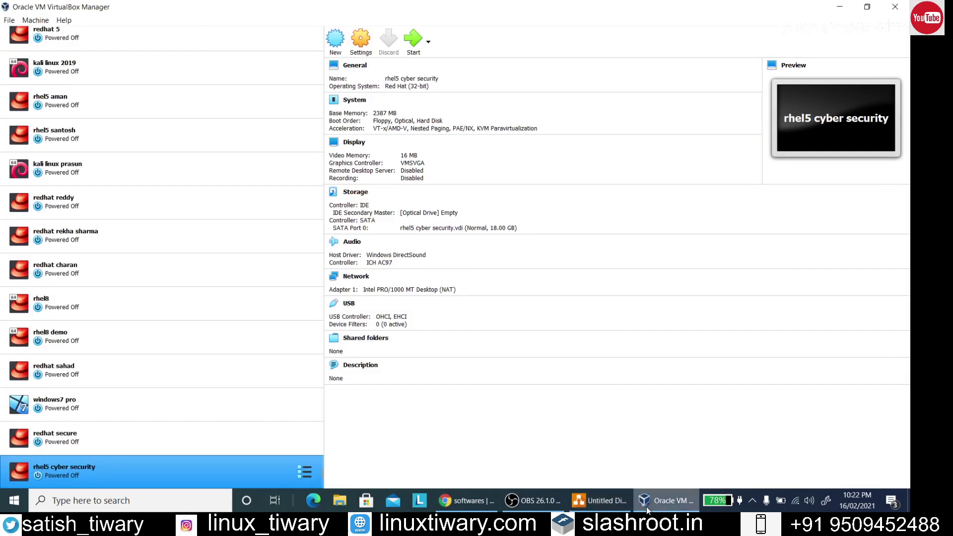
left_click(647, 510)
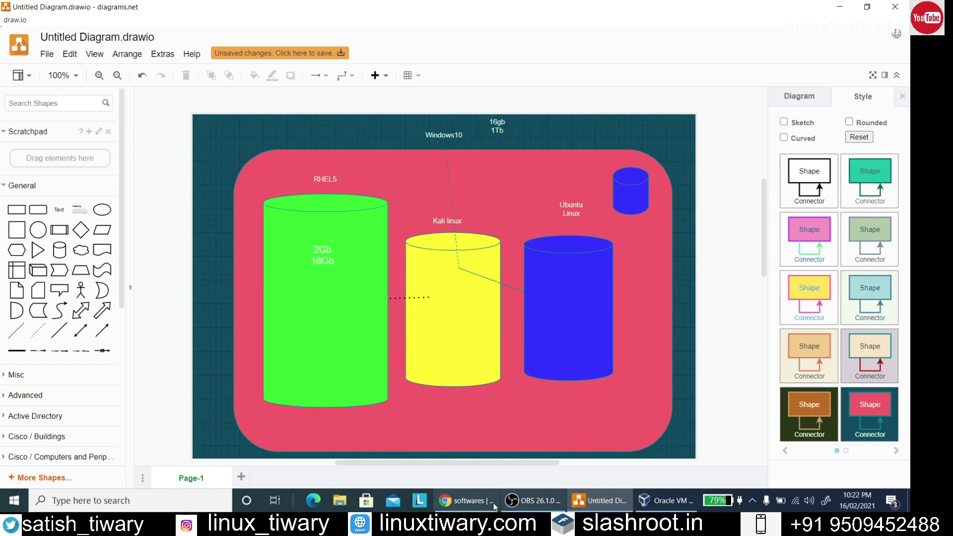
left_click(656, 502)
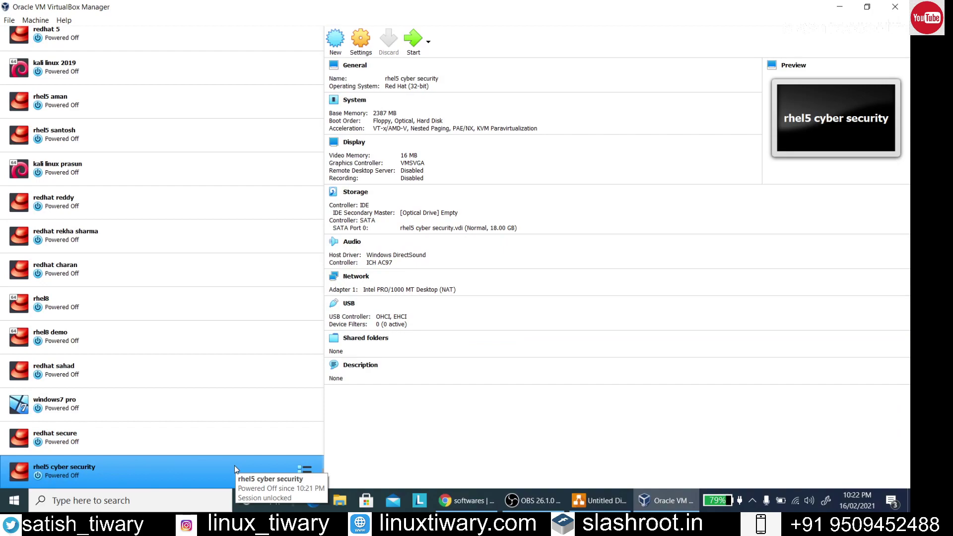
In the VM's System settings, uncheck Floppy and move Hard Disk above Optical in boot order
left_click(362, 42)
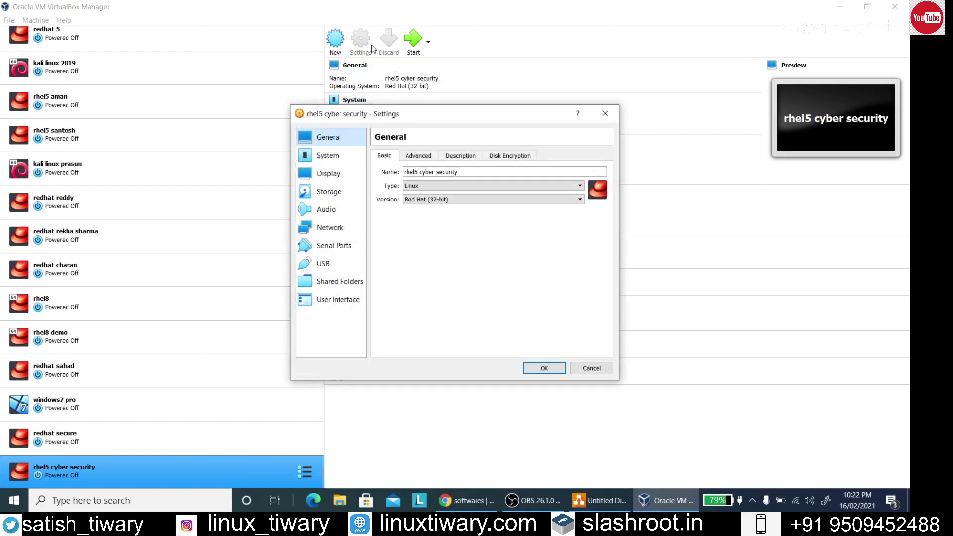
left_click(354, 152)
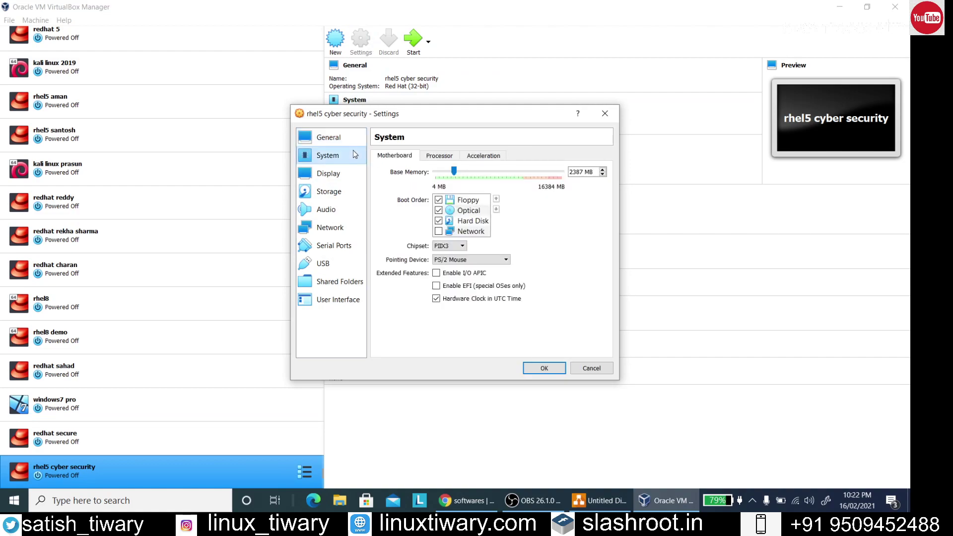
left_click(438, 199)
left_click(474, 221)
left_click(496, 199)
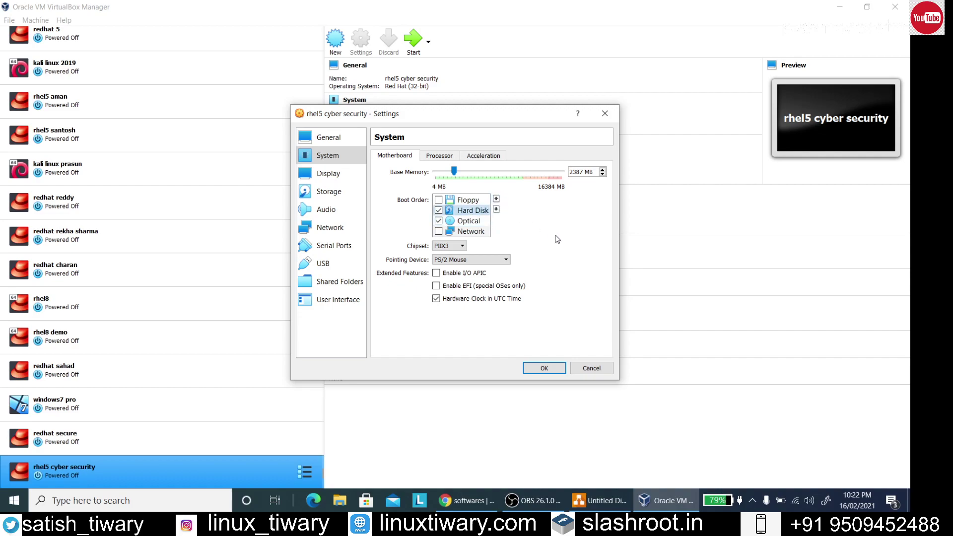
left_click(468, 221)
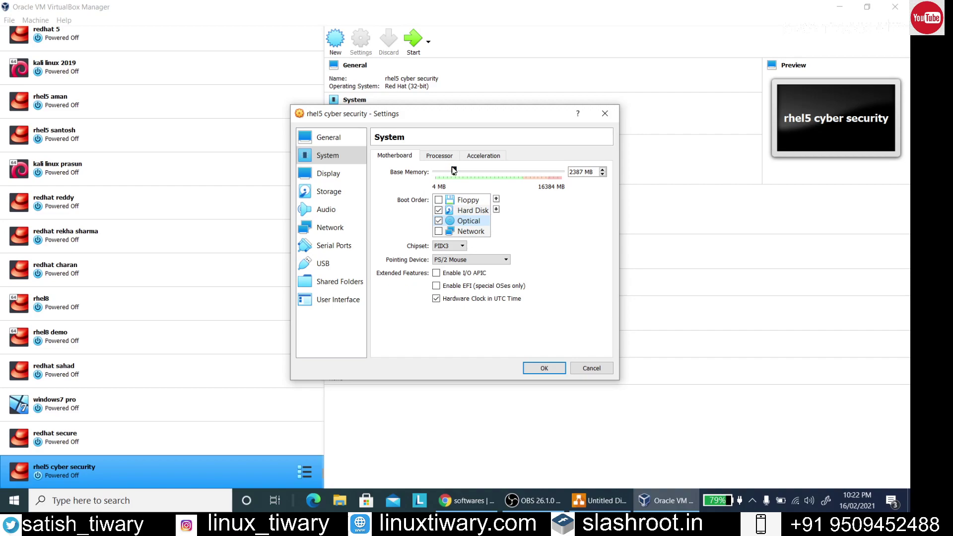
left_click(346, 191)
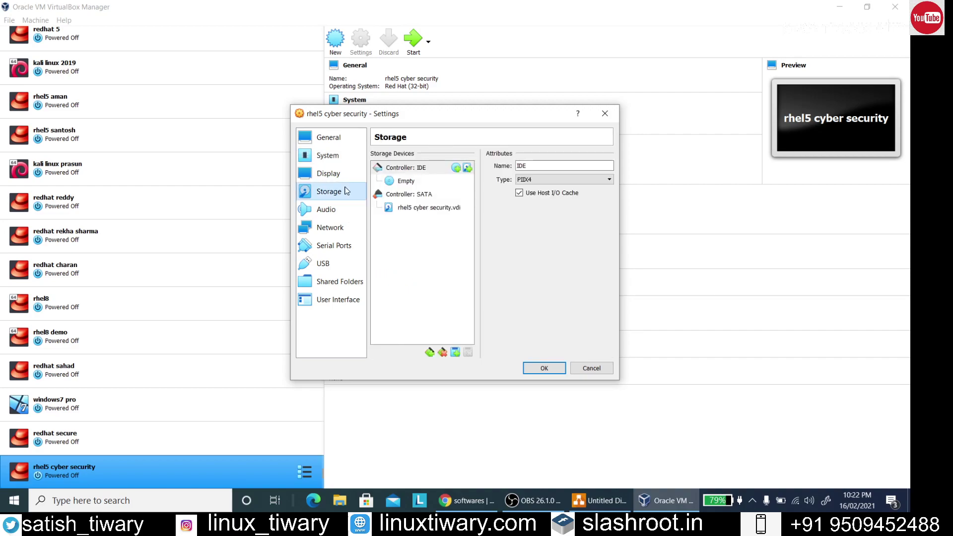
Attach the rhel54iso.iso image from D:\iso to the VM's empty optical drive
left_click(405, 181)
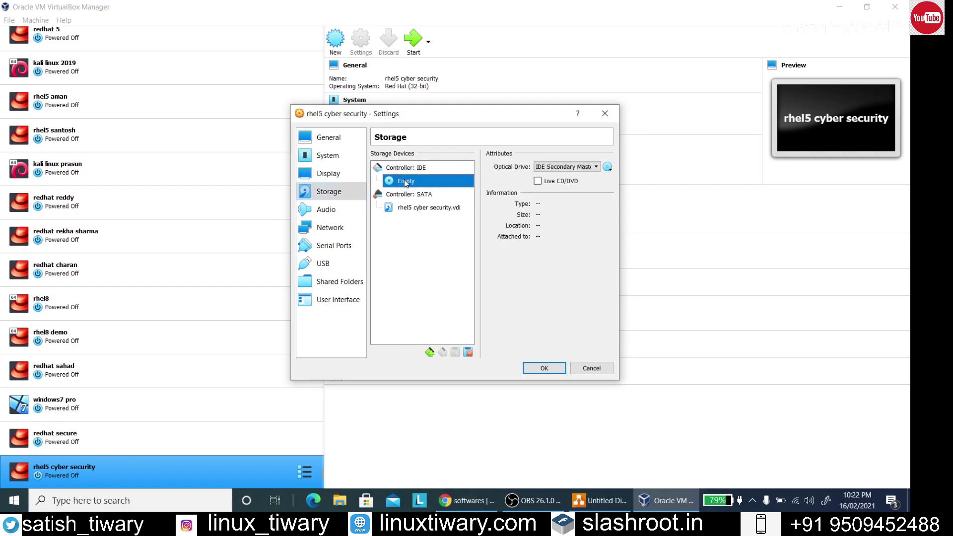
left_click(608, 168)
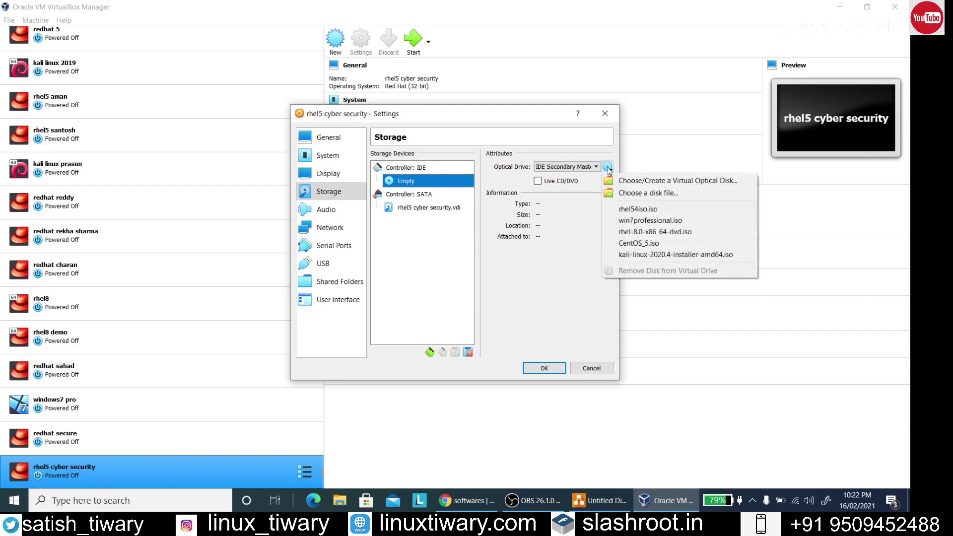
left_click(645, 179)
left_click(319, 196)
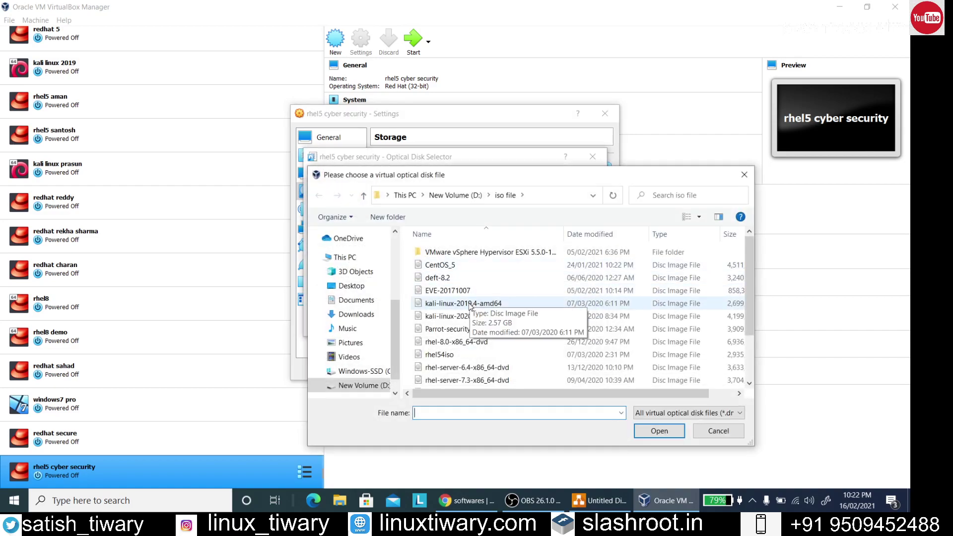
left_click(433, 356)
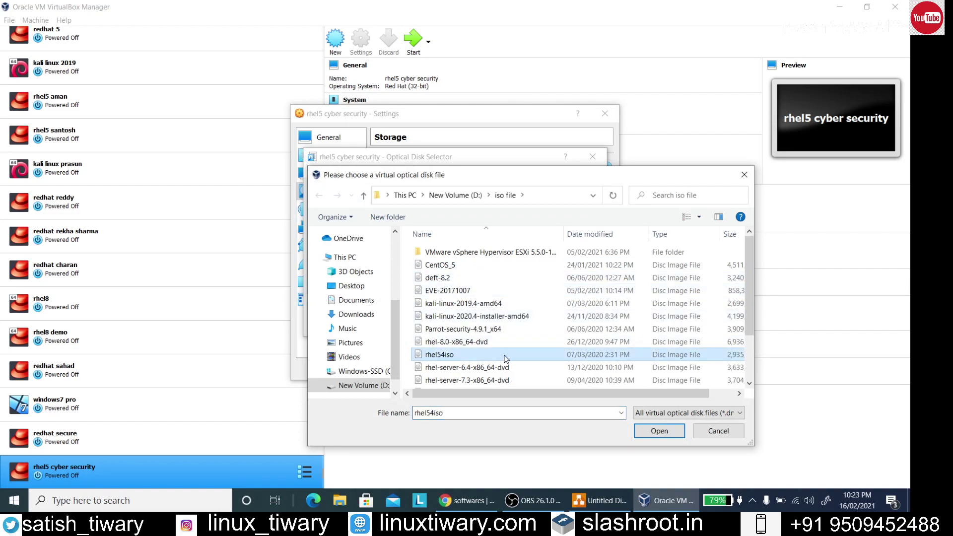
left_click(658, 431)
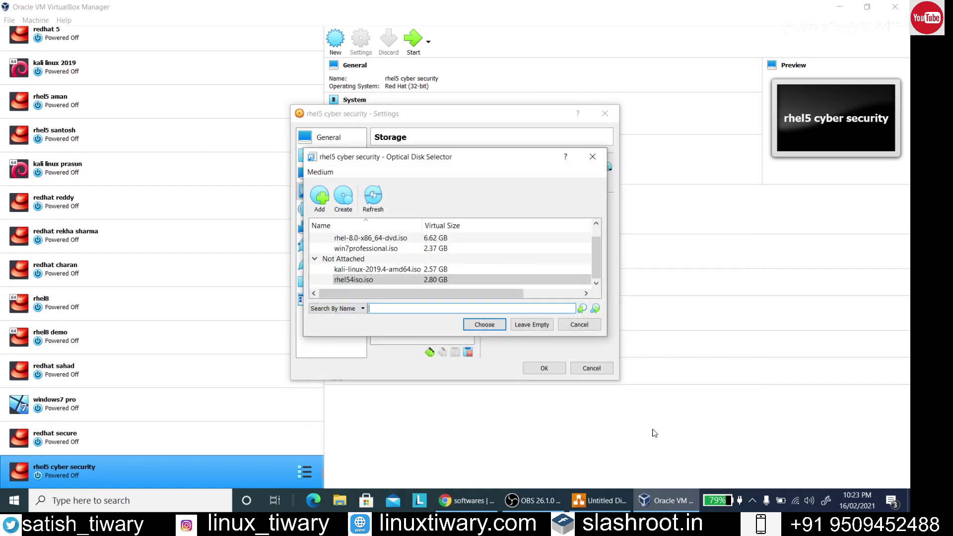
left_click(495, 326)
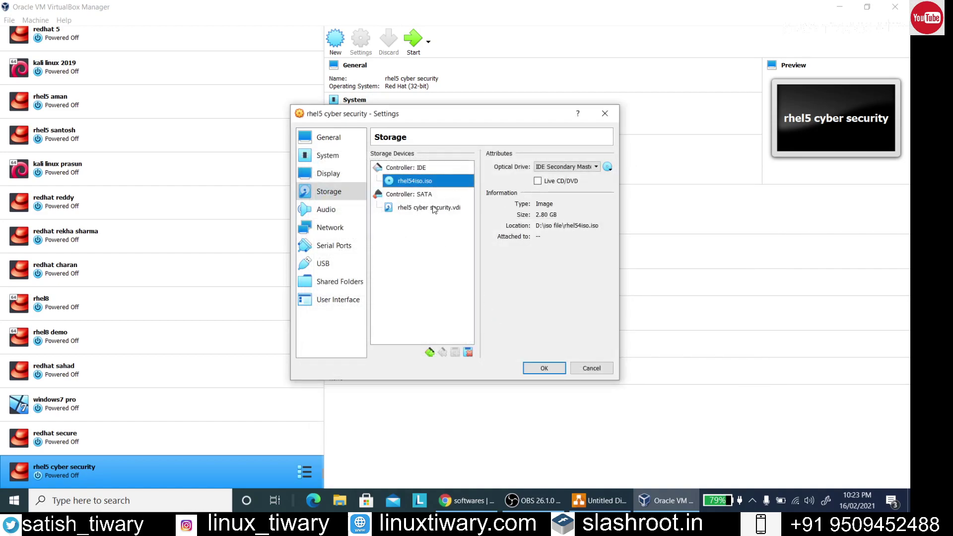
Open the VM's Network settings and review Adapters 2–4 before returning to Adapter 1
left_click(349, 231)
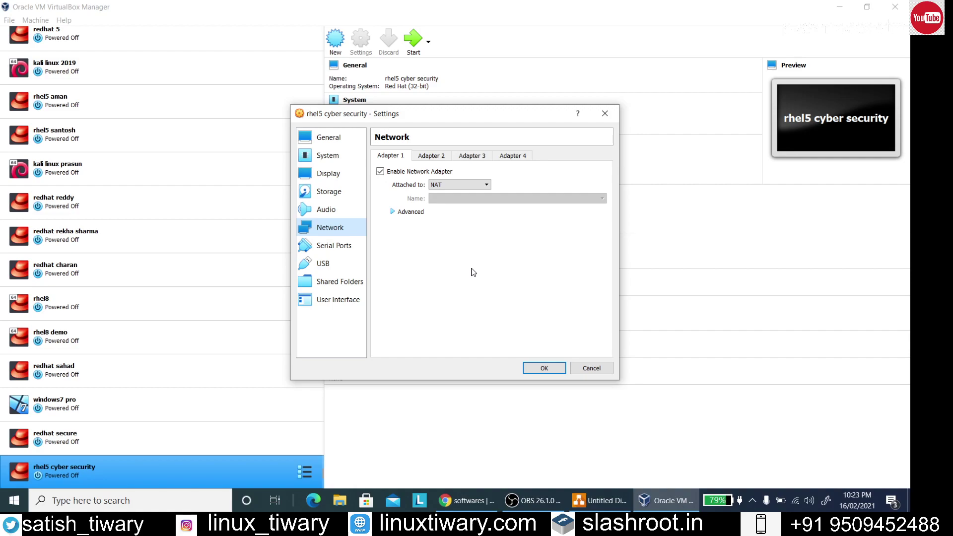
left_click(444, 158)
left_click(461, 157)
left_click(502, 157)
left_click(390, 157)
Bridge Adapter 1 to Intel(R) Wireless-AC 9560 160MHz and save the settings
left_click(486, 184)
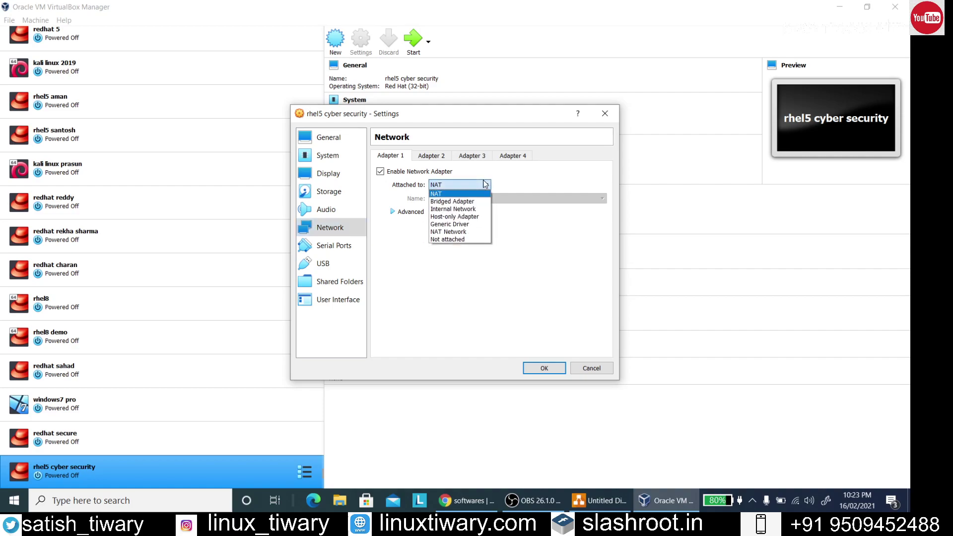
left_click(472, 201)
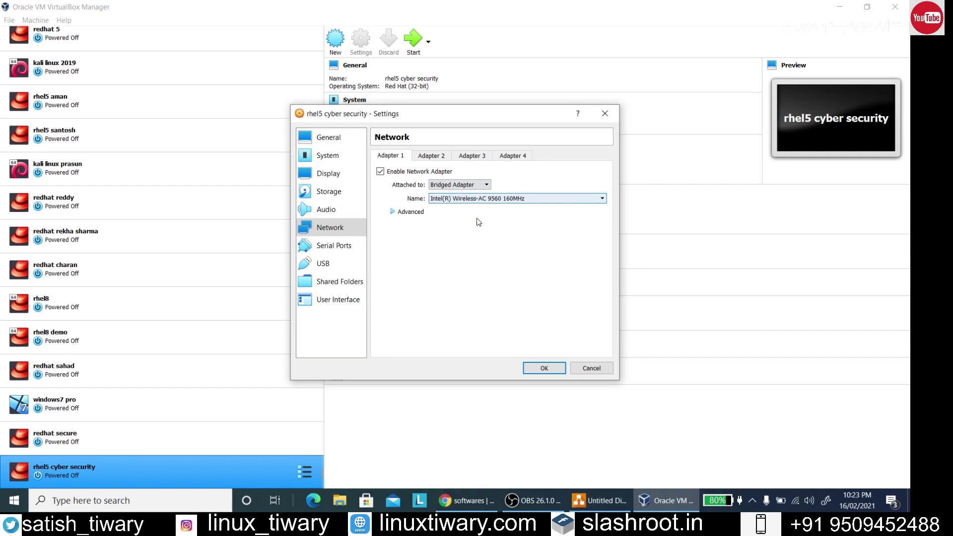
left_click(483, 199)
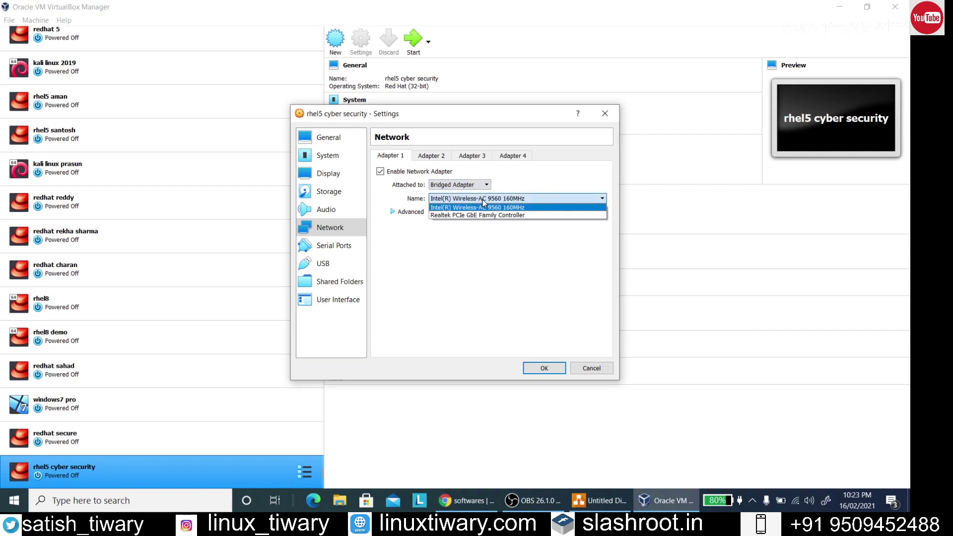
left_click(482, 203)
left_click(797, 501)
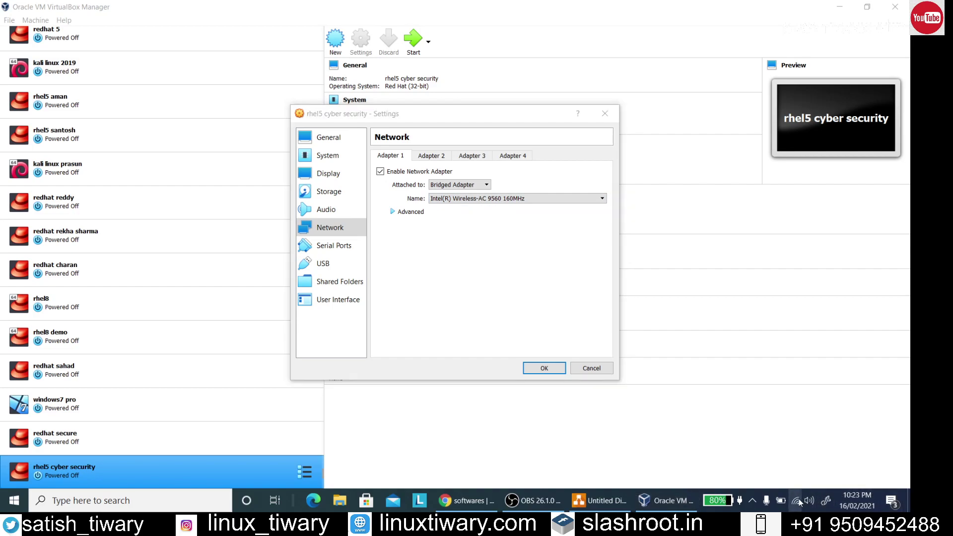
left_click(798, 501)
left_click(450, 200)
left_click(457, 212)
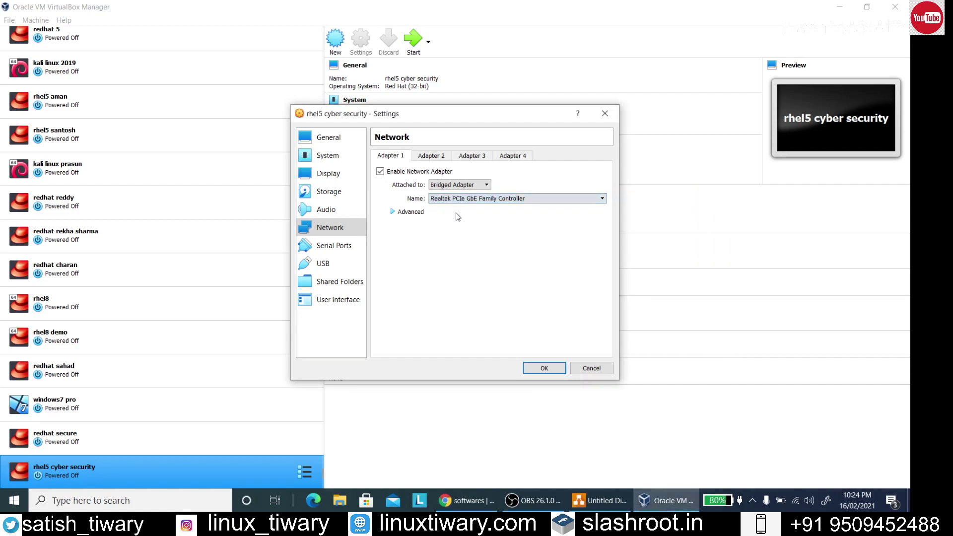
left_click(456, 200)
left_click(456, 207)
left_click(547, 368)
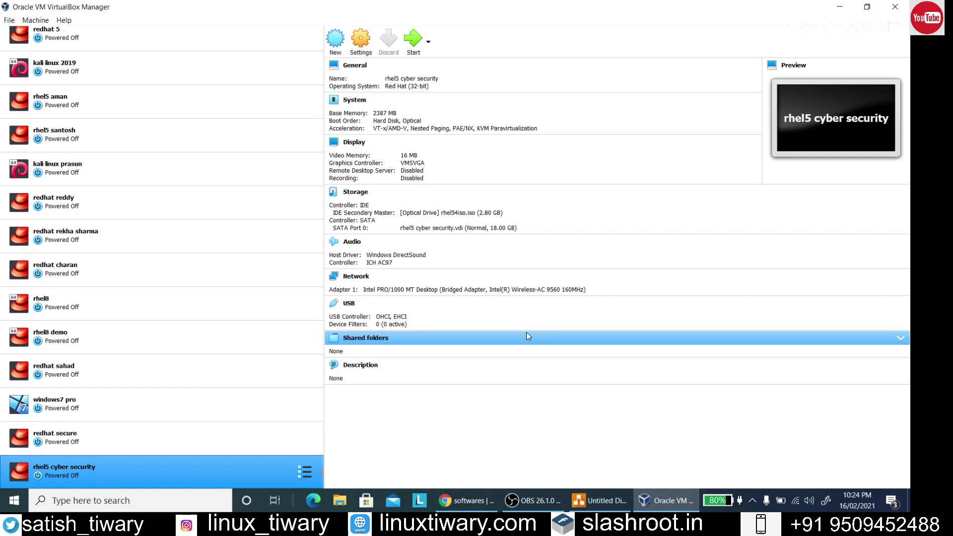
left_click(369, 42)
left_click(325, 157)
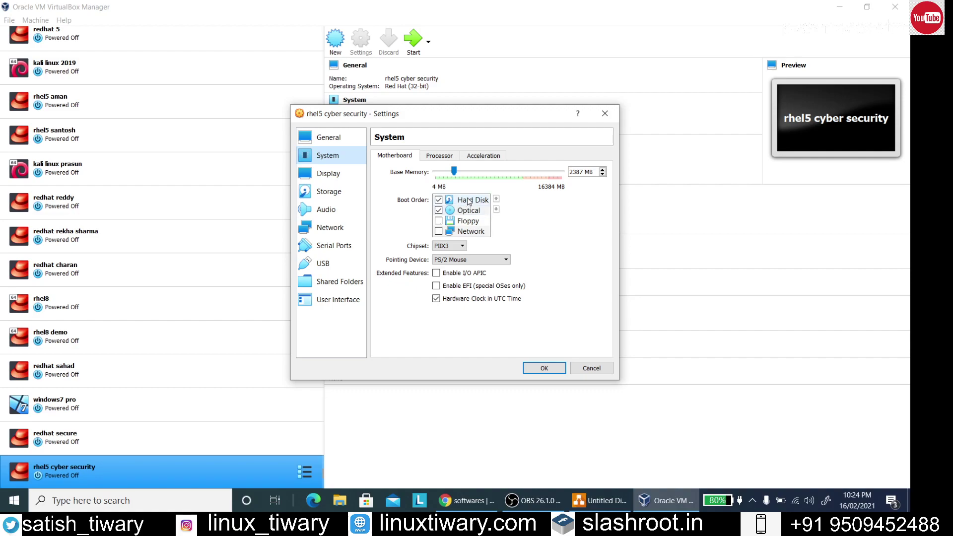
left_click(332, 193)
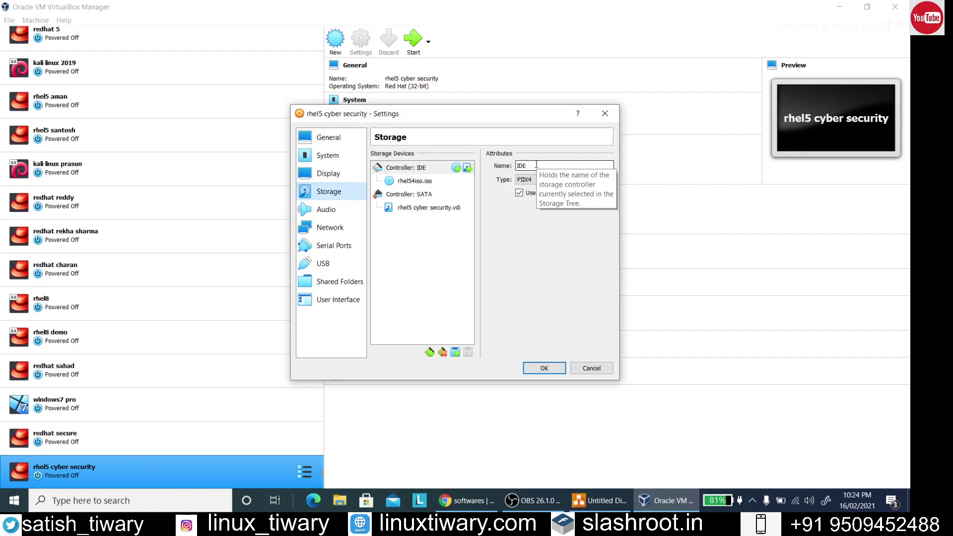
left_click(336, 225)
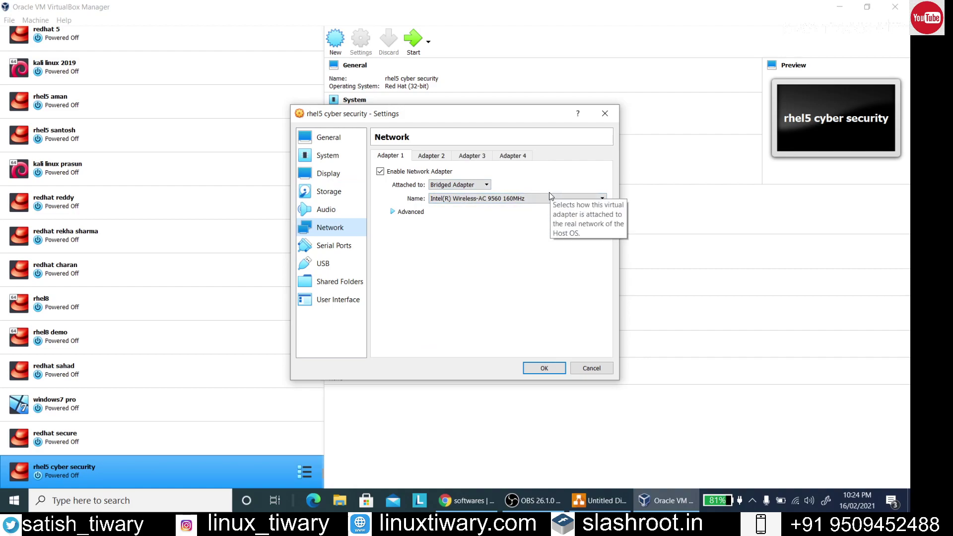
left_click(544, 368)
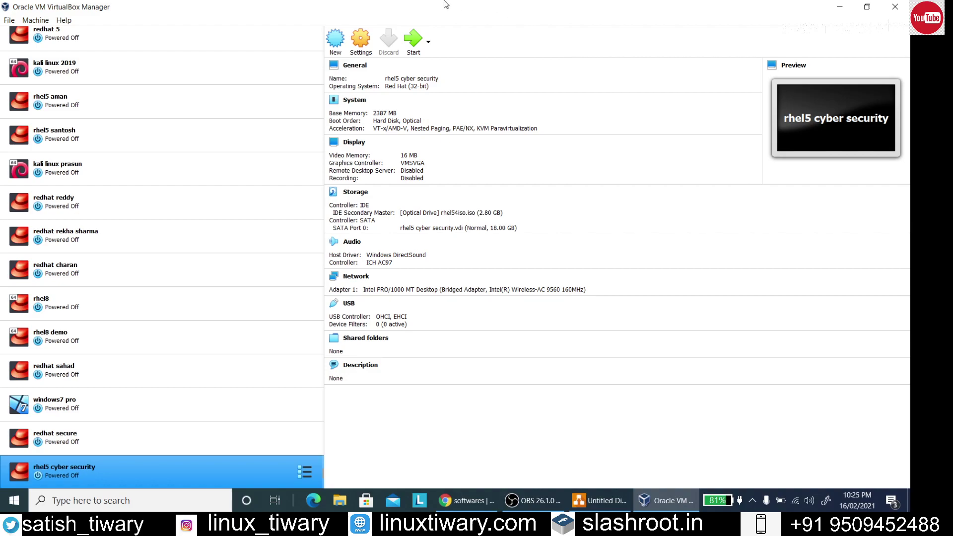
Start the VM from rhel54iso.iso and switch its display to Scaled Mode
left_click(414, 39)
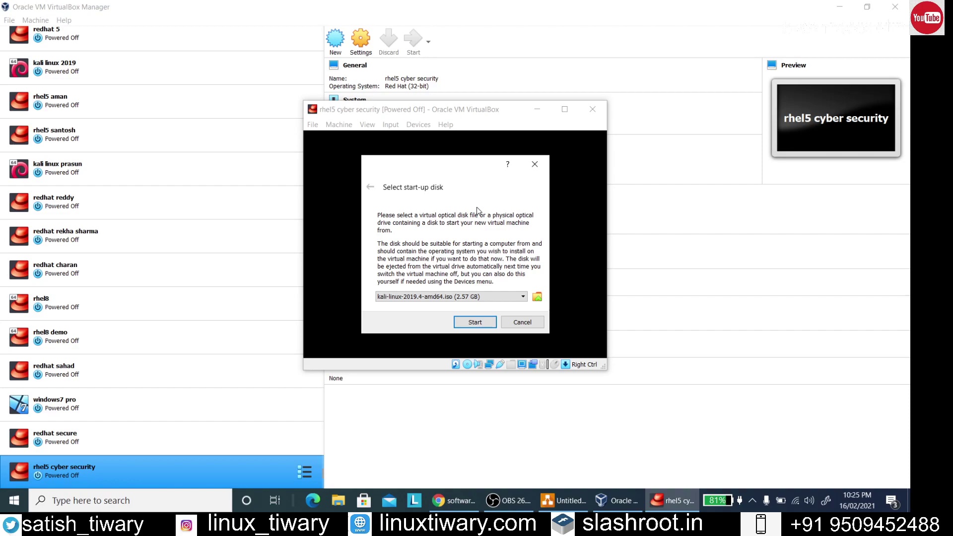
left_click(522, 297)
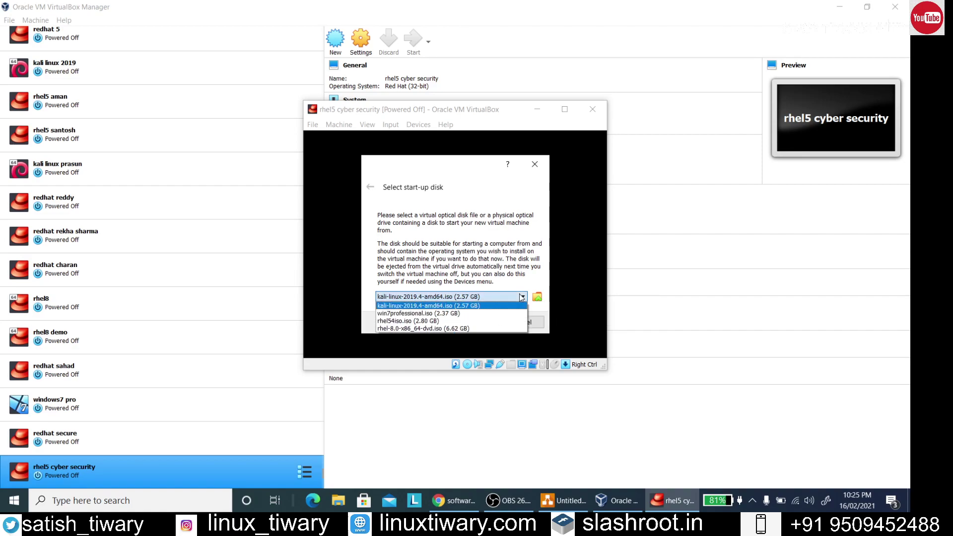
left_click(460, 321)
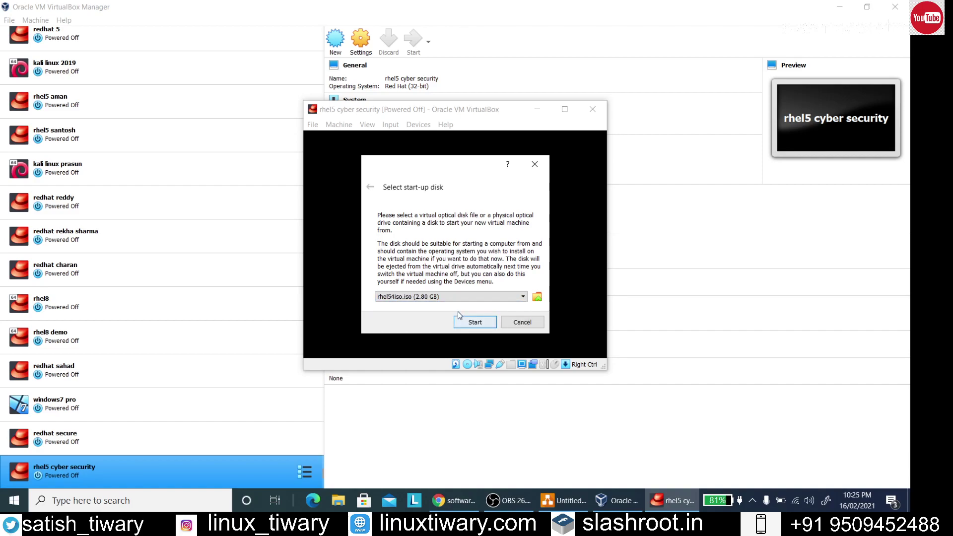
left_click(474, 321)
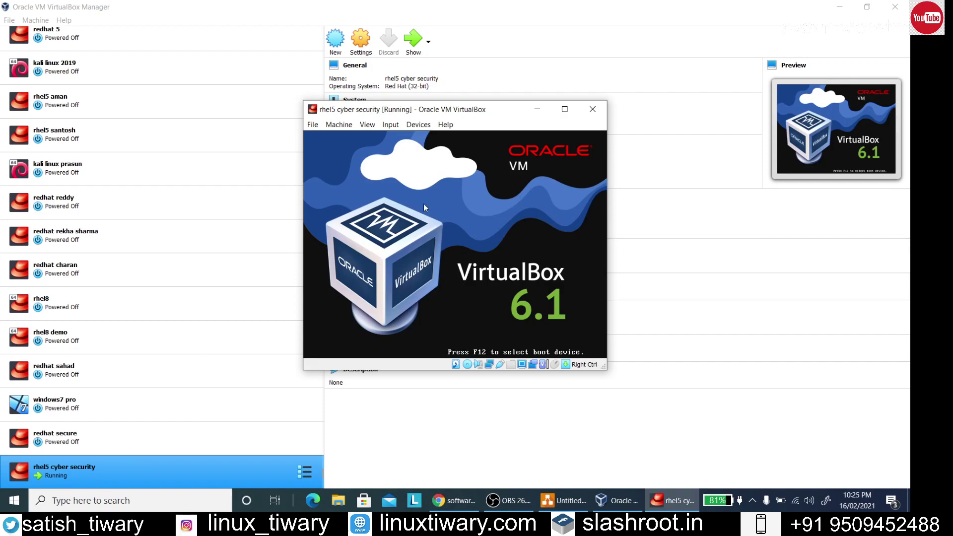
left_click(371, 127)
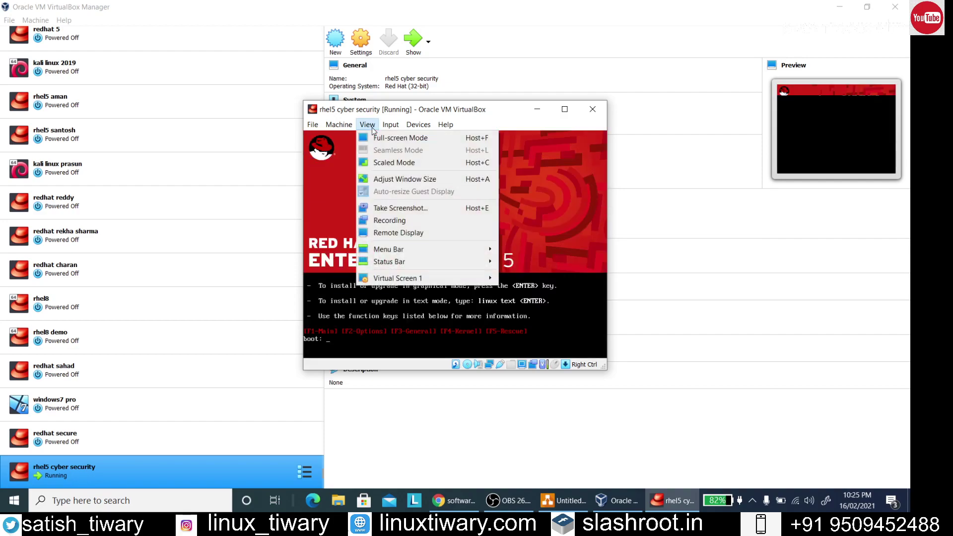
left_click(386, 162)
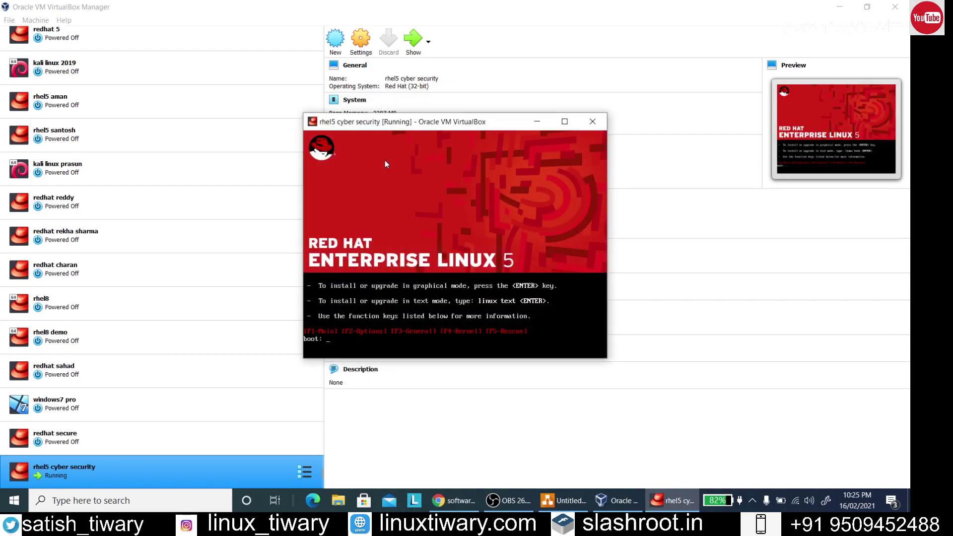
Maximize the VM window and boot the installer with the 'linux text' command
left_click(564, 121)
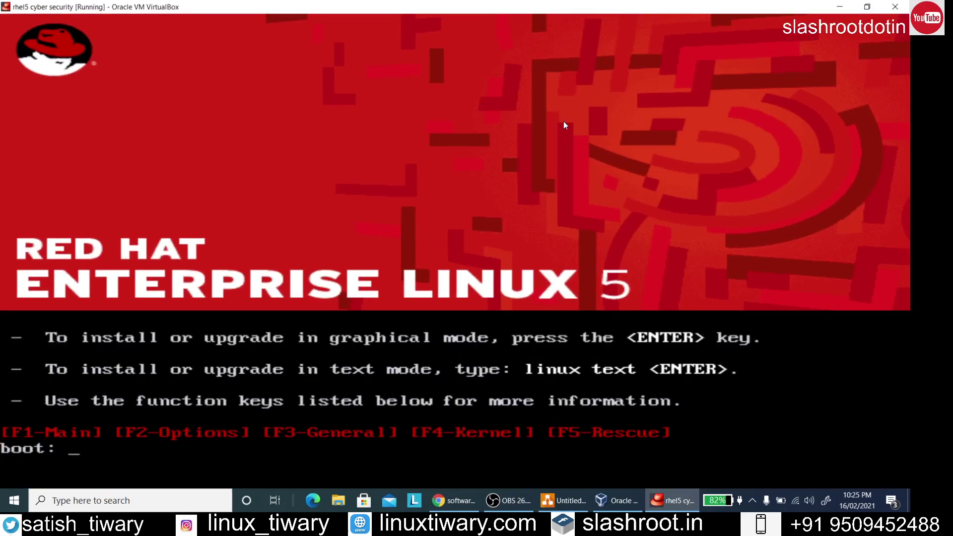
type("linux text")
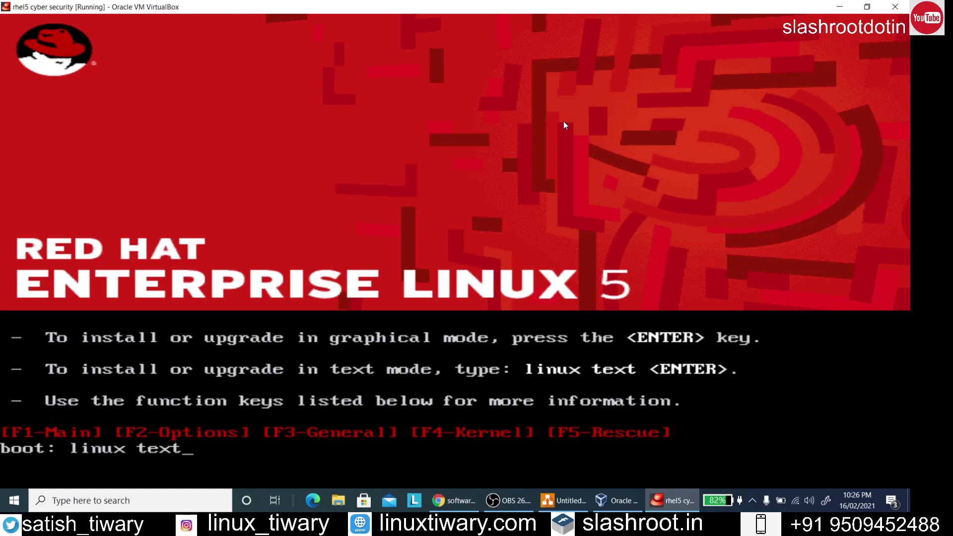
key("Return")
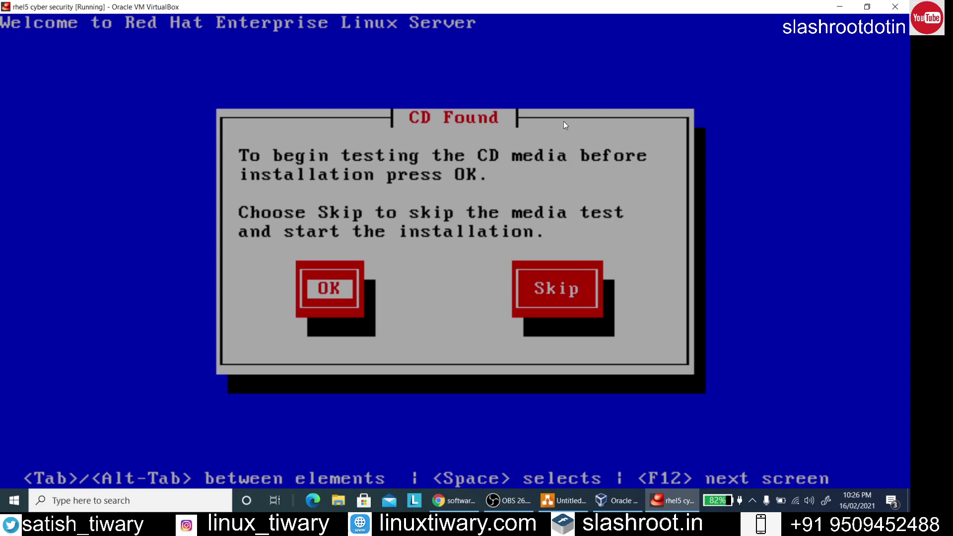
Skip the media test, then accept English and the us keyboard layout
key("Tab")
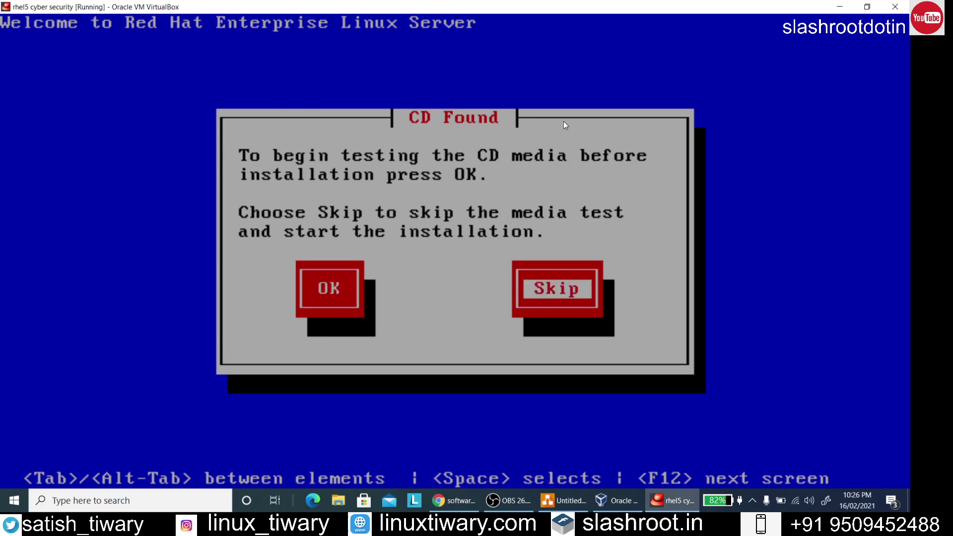
key("Return")
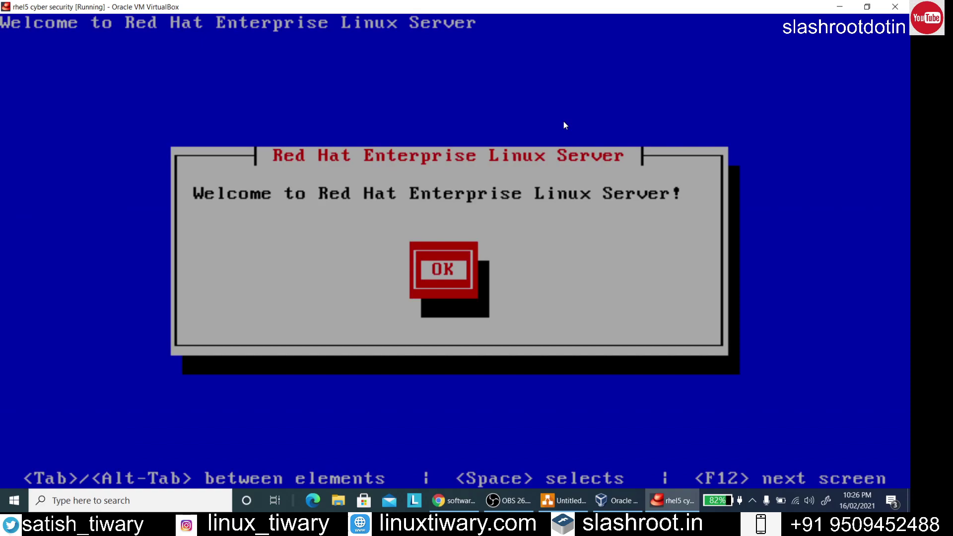
key("Return")
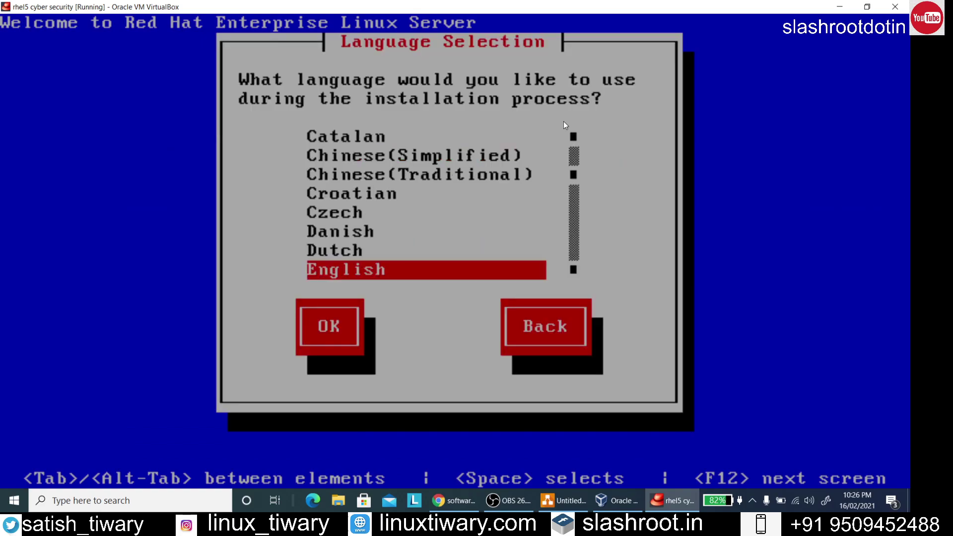
key("Tab")
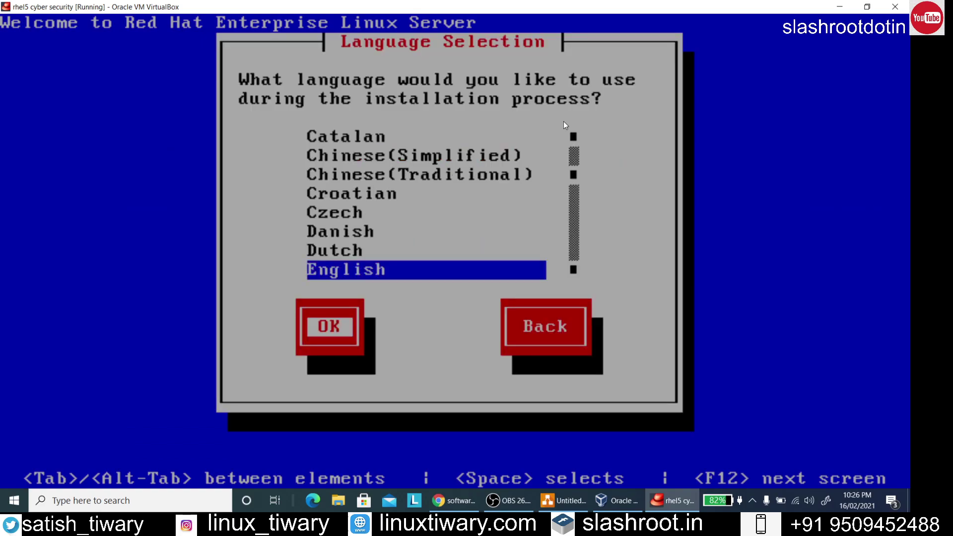
key("Return")
key("Tab")
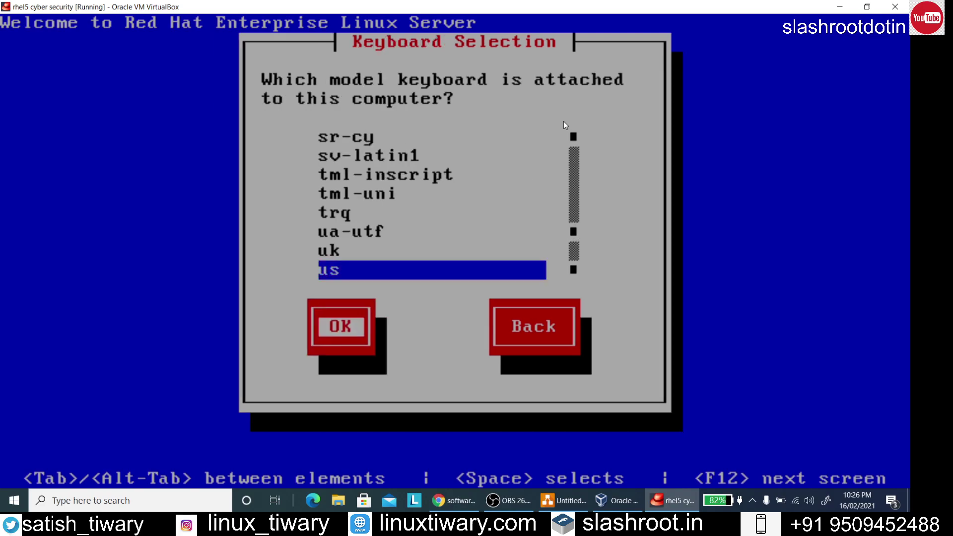
key("Return")
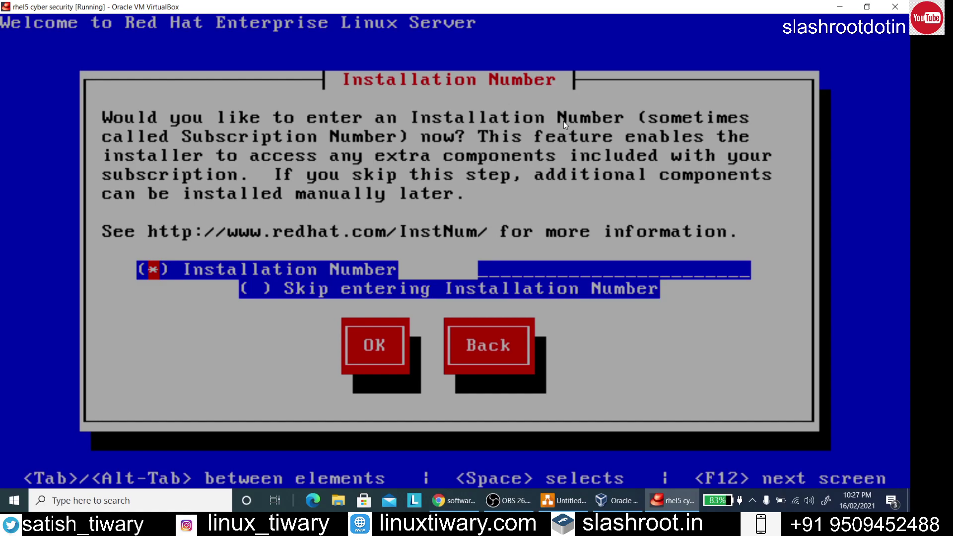
Choose 'Skip entering Installation Number' and confirm Skip in the follow-up prompt
key("Tab")
key("Tab")
key("space")
key("Tab")
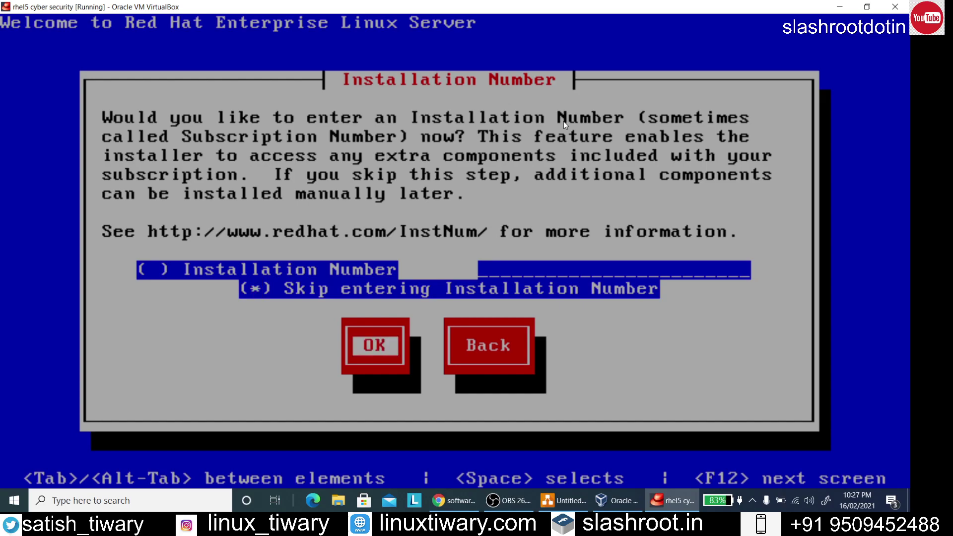
key("Return")
key("Tab")
key("Return")
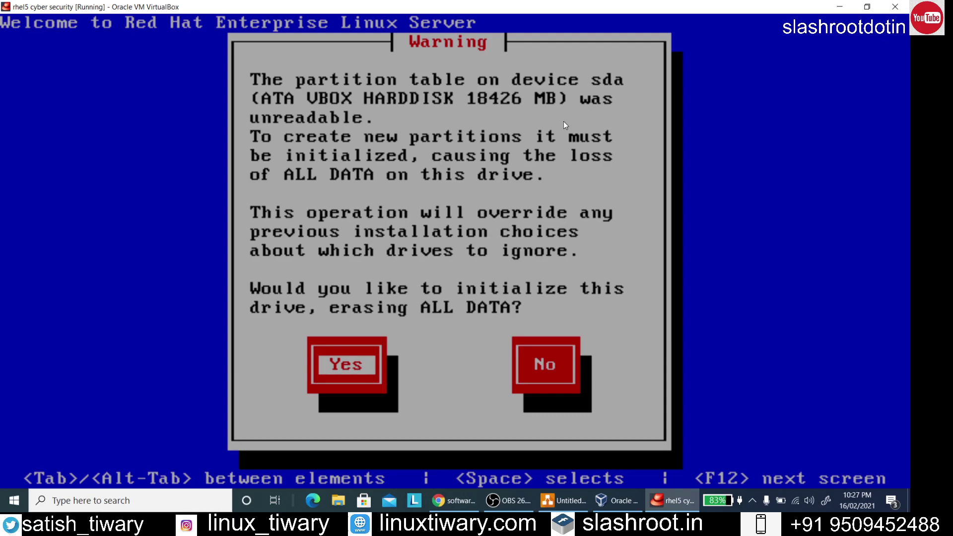
Agree to initialize sda and select 'Create custom layout' as the partitioning type
key("Return")
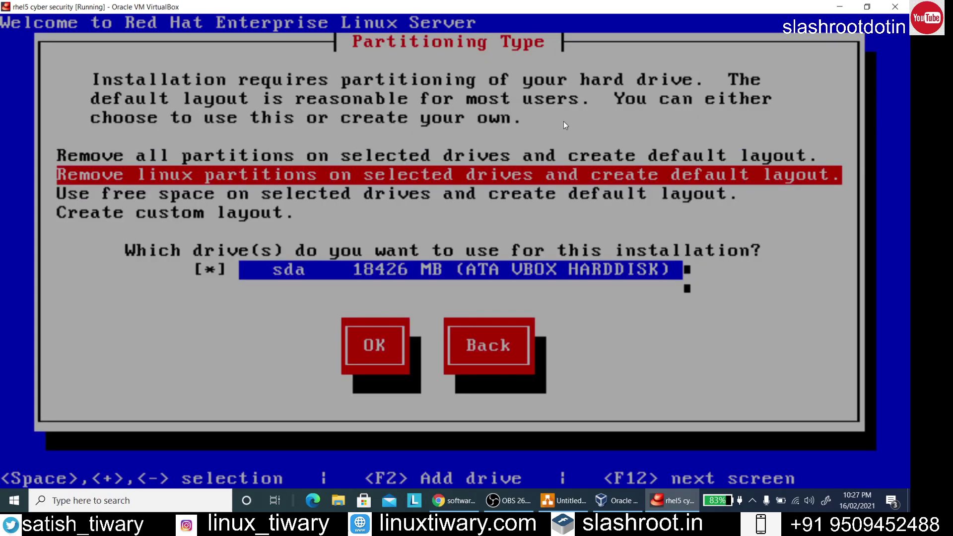
key("Up")
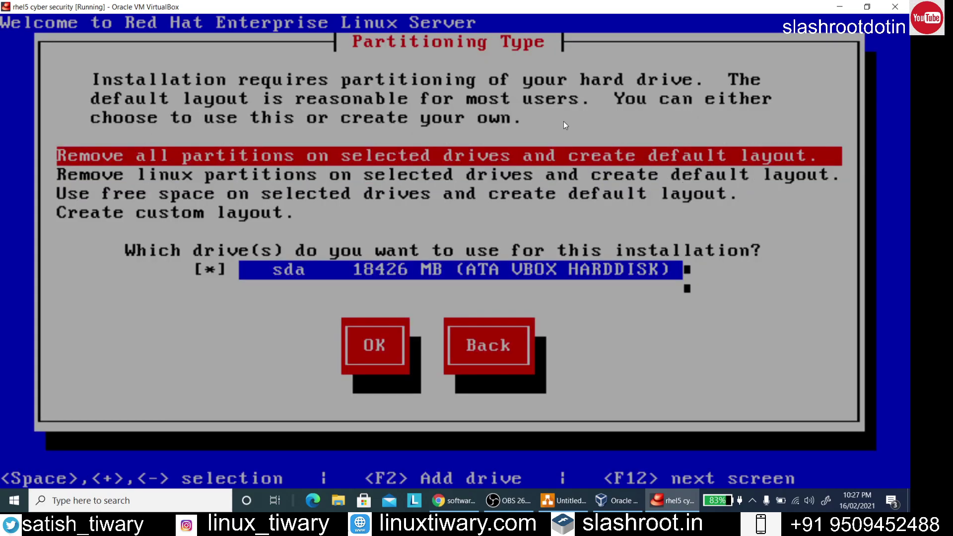
key("Down")
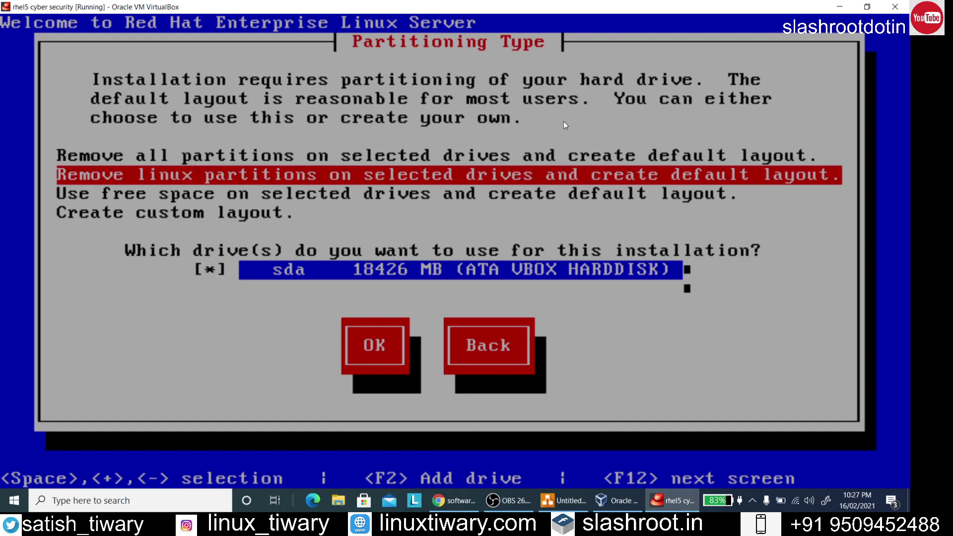
key("Down")
key("Down")
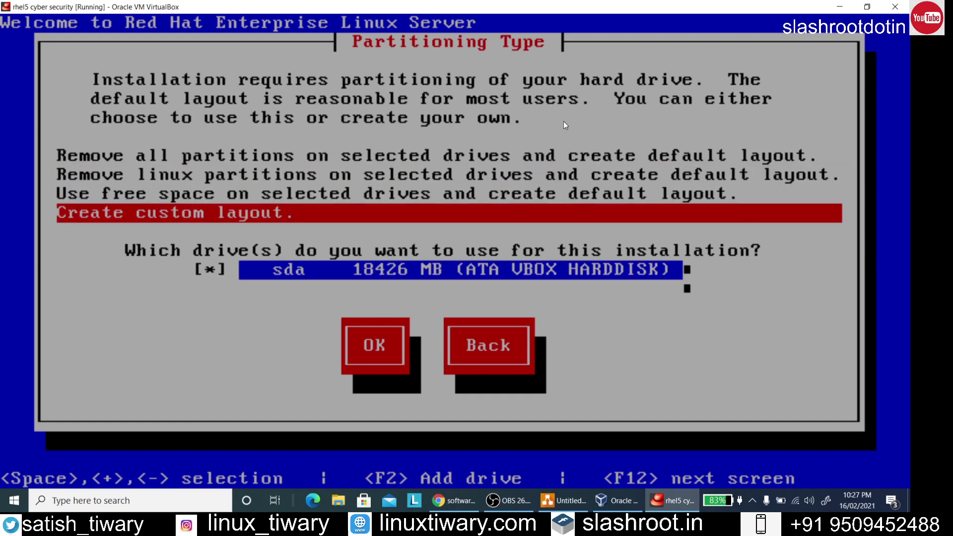
key("Up")
key("Up")
key("Up")
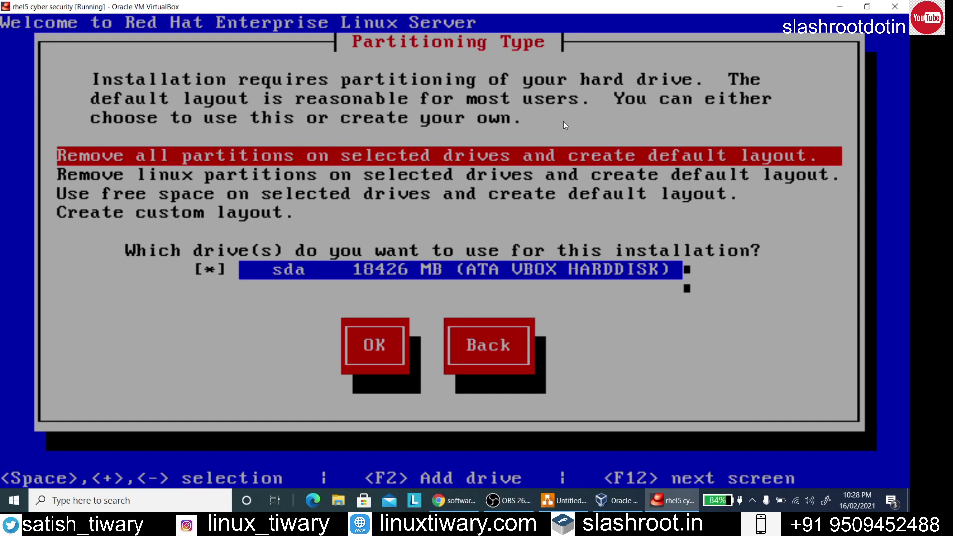
key("Down")
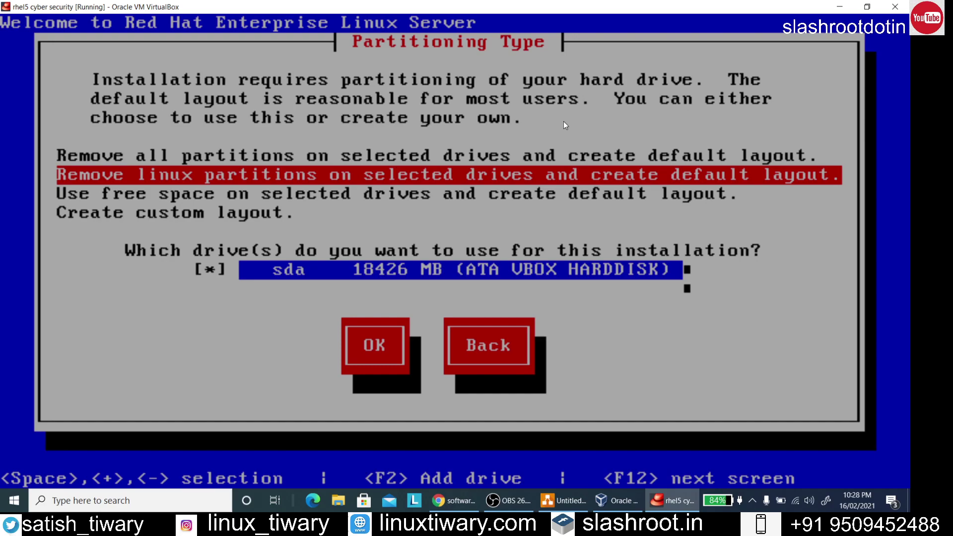
key("Down")
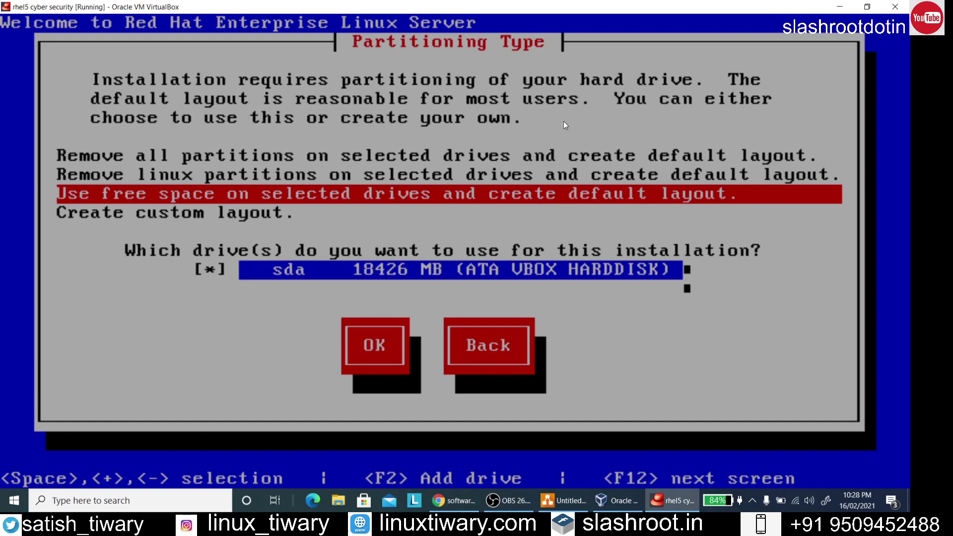
key("Down")
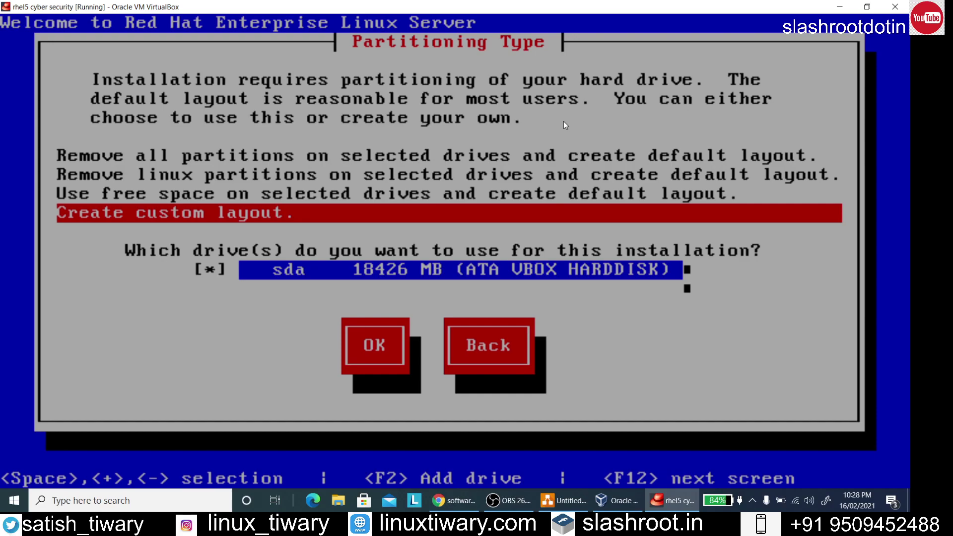
key("Tab")
key("Tab")
key("Return")
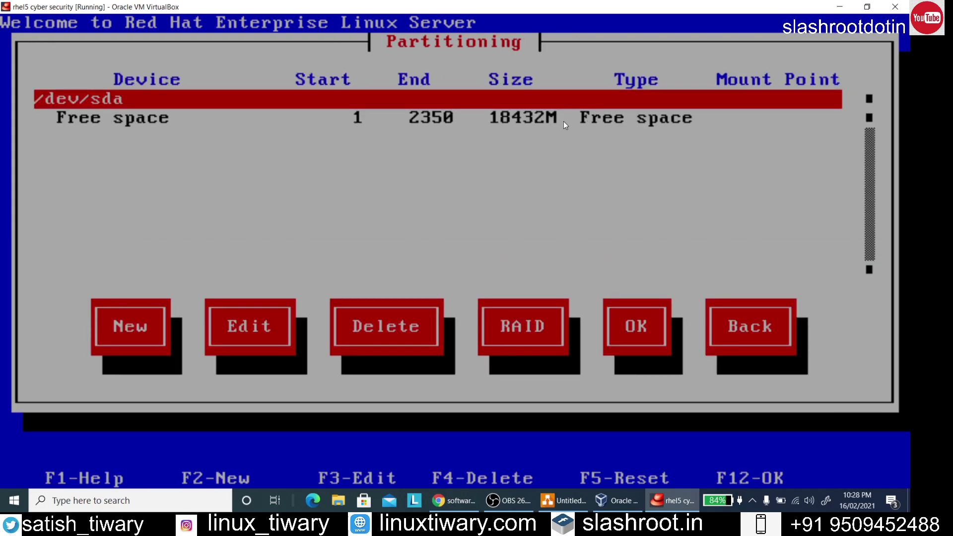
Add a new ext3 partition mounted at / with size 16000 MB
key("Tab")
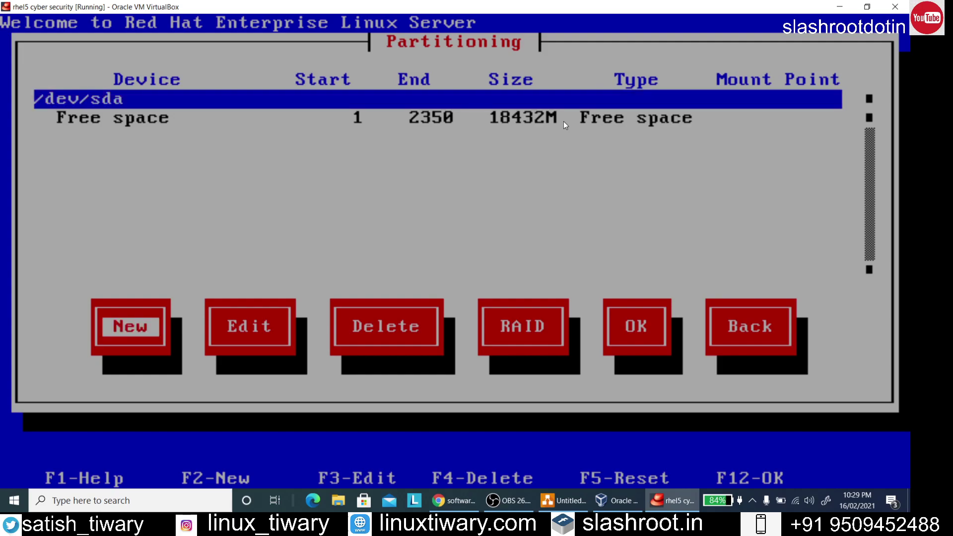
key("Return")
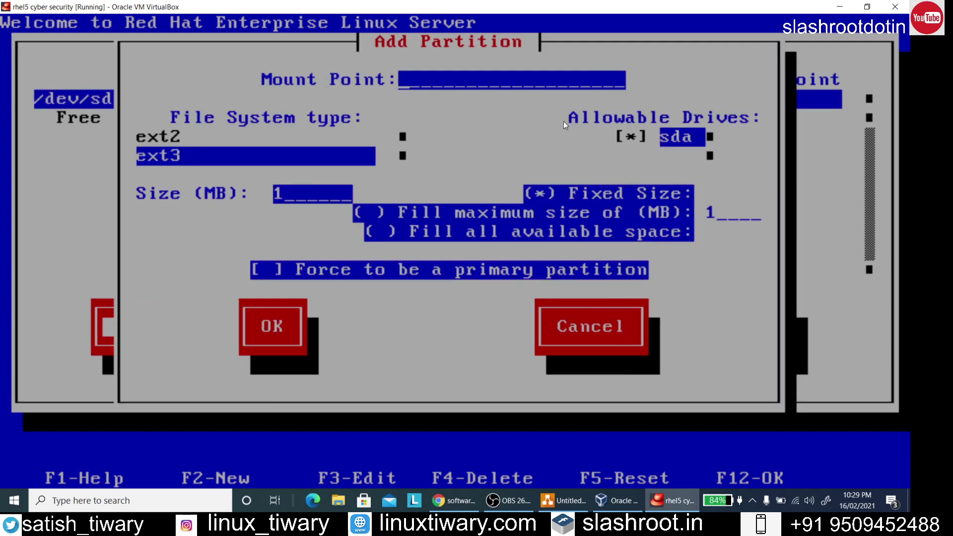
type("/")
key("Tab")
key("Tab")
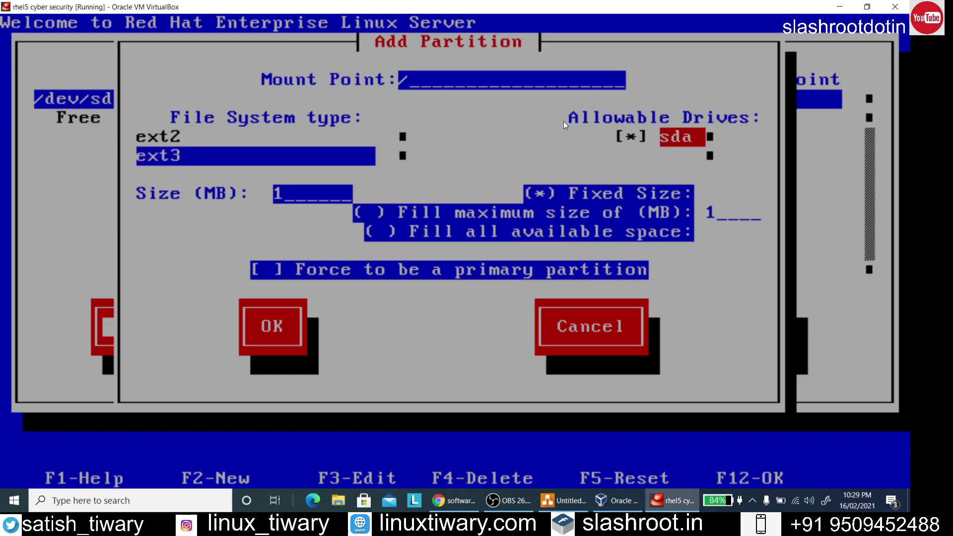
key("Tab")
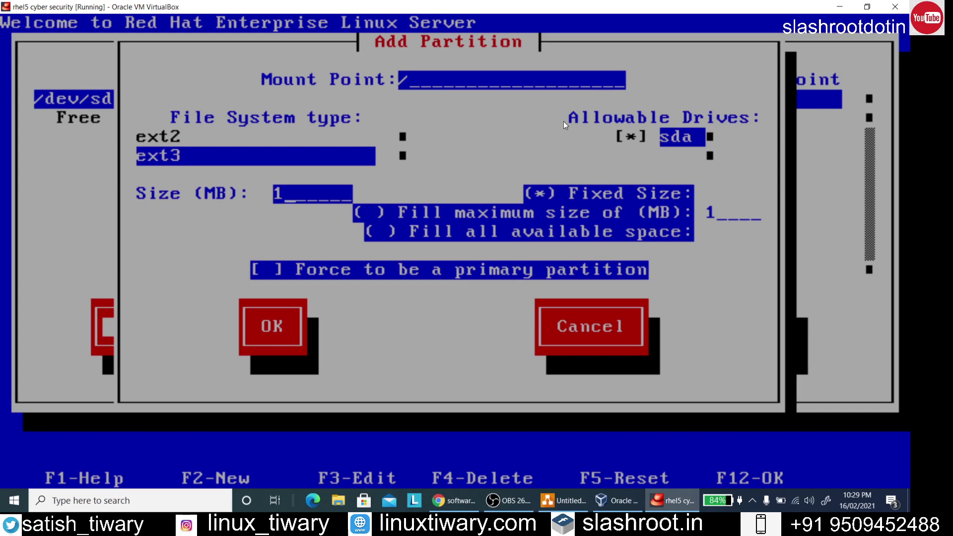
type("6000")
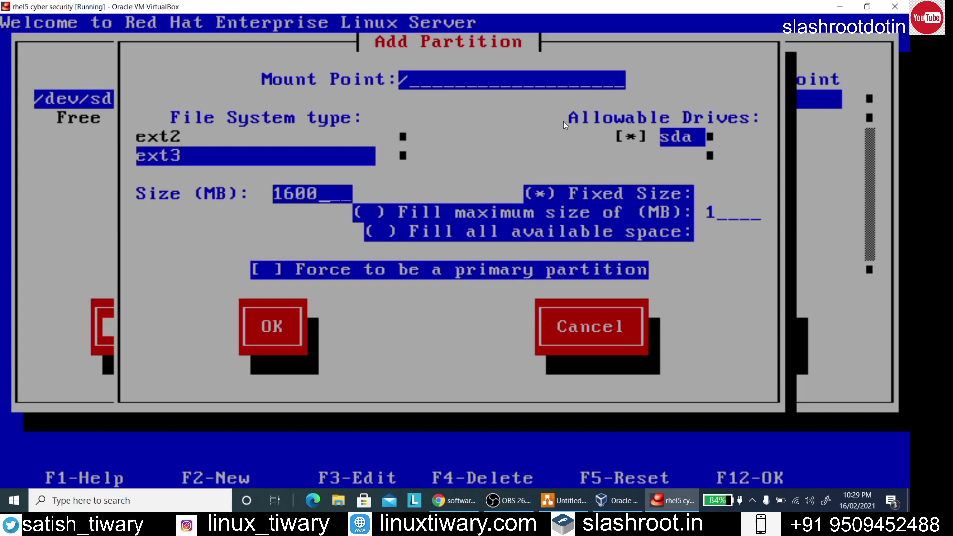
key("Tab")
key("Tab")
key("Tab")
key("Tab")
key("Tab")
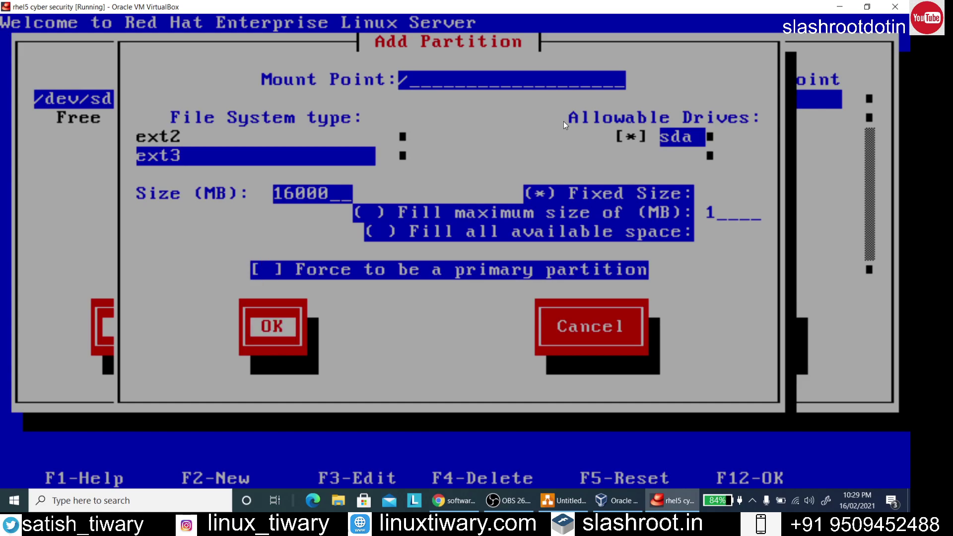
key("Return")
Finish partitioning without a swap partition and accept the boot loader defaults
key("Tab")
key("Tab")
key("Tab")
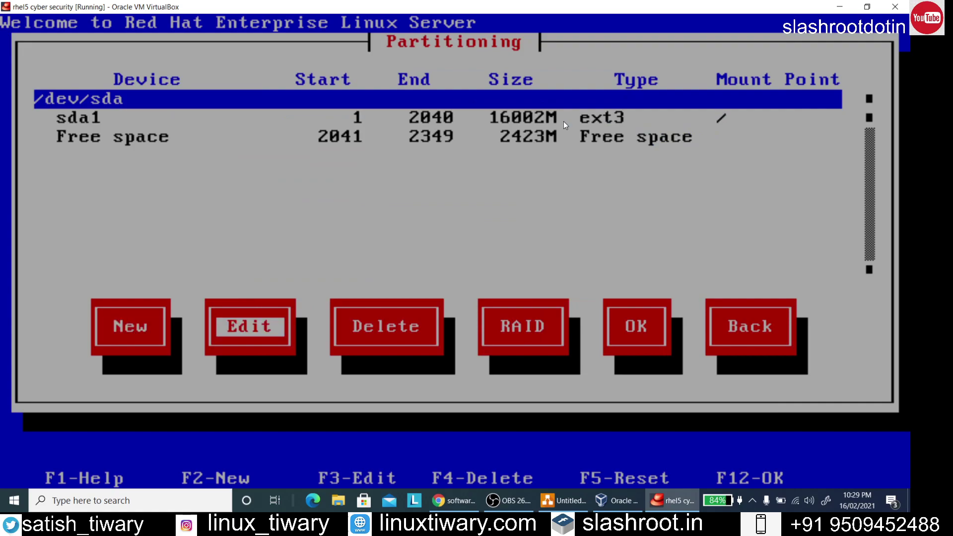
key("Tab")
key("Return")
key("Return")
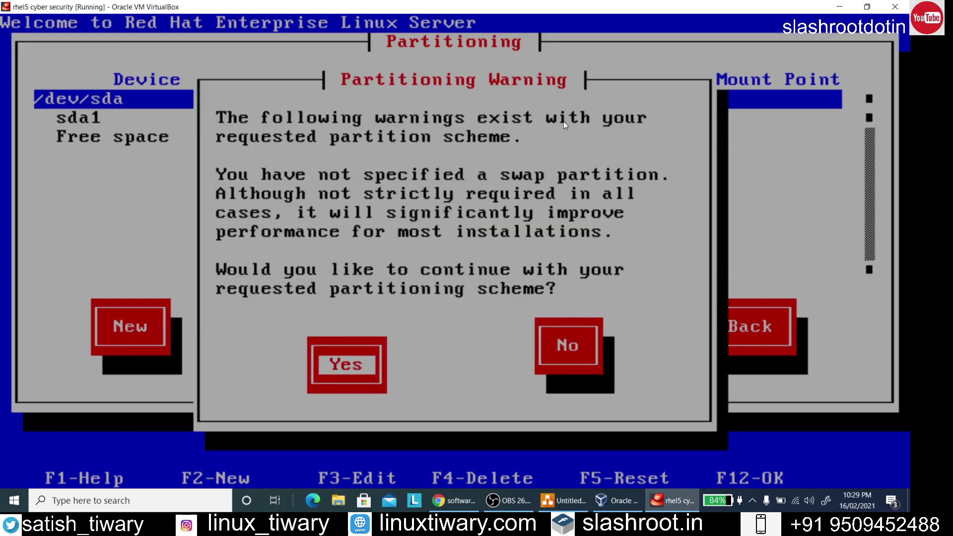
key("Down")
key("Tab")
key("Tab")
key("Return")
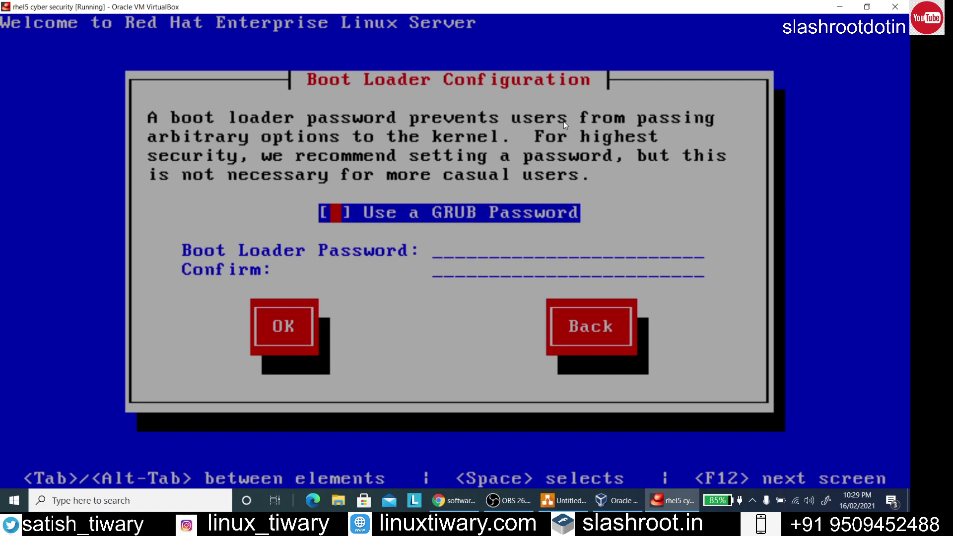
Leave the GRUB password unset, keep the default boot label, and install GRUB to /dev/sda MBR
key("Tab")
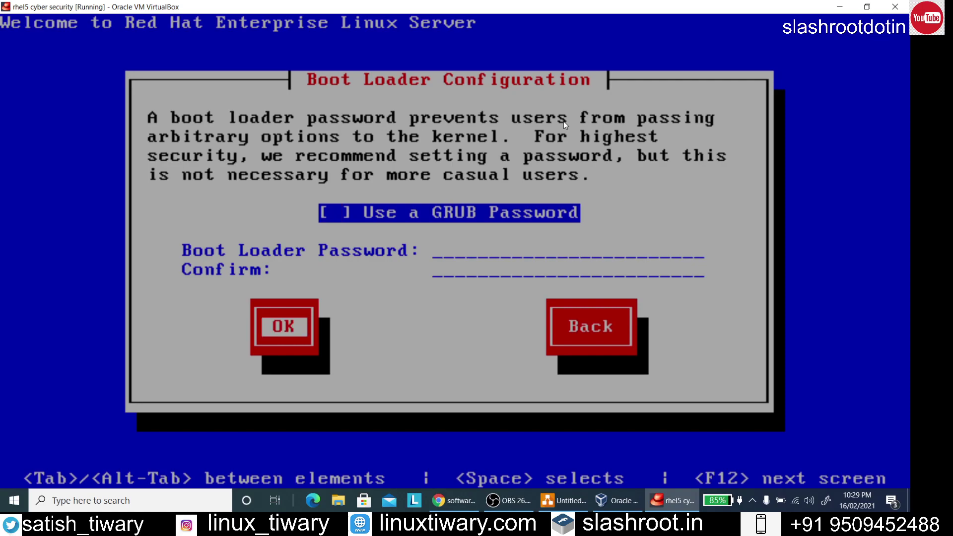
key("Return")
key("Tab")
key("Return")
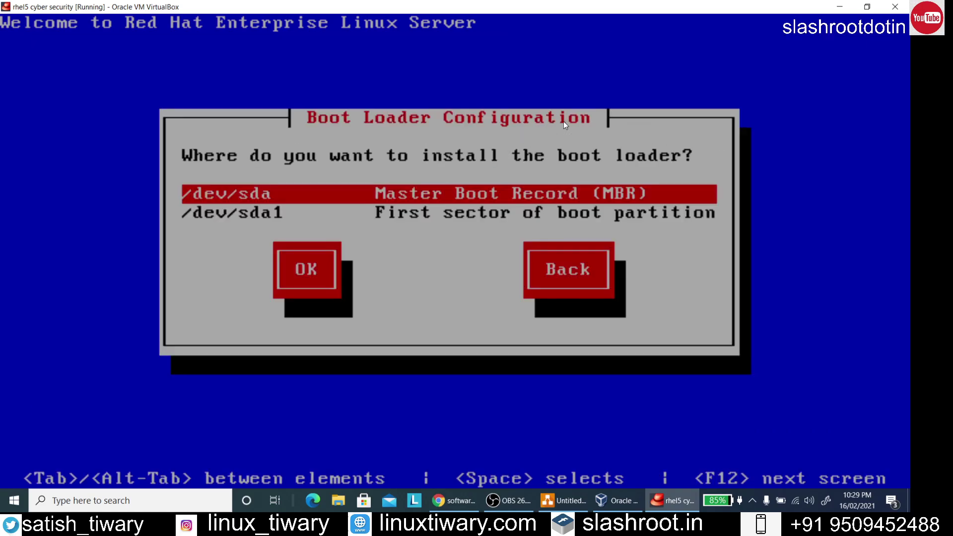
key("Tab")
key("Return")
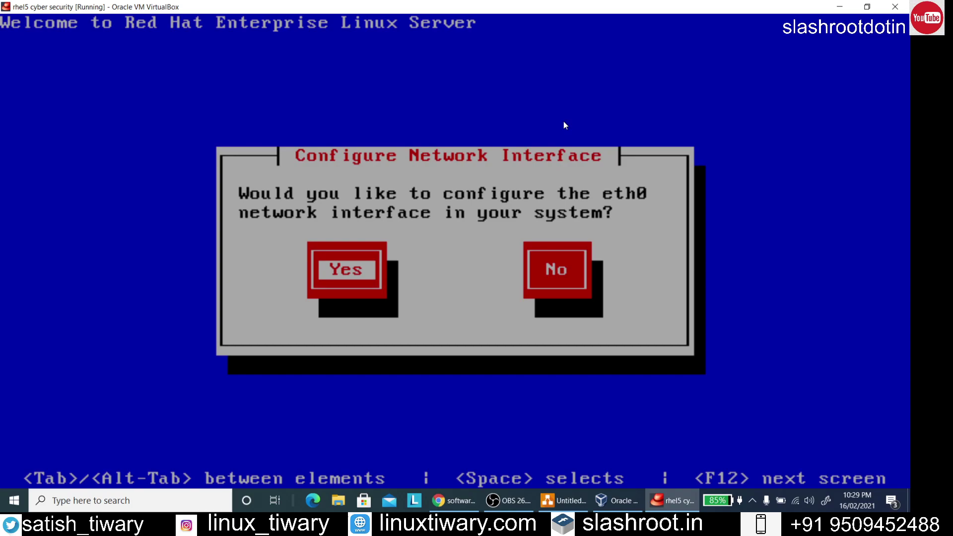
Configure eth0 with both IPv4 and IPv6 support enabled
key("Return")
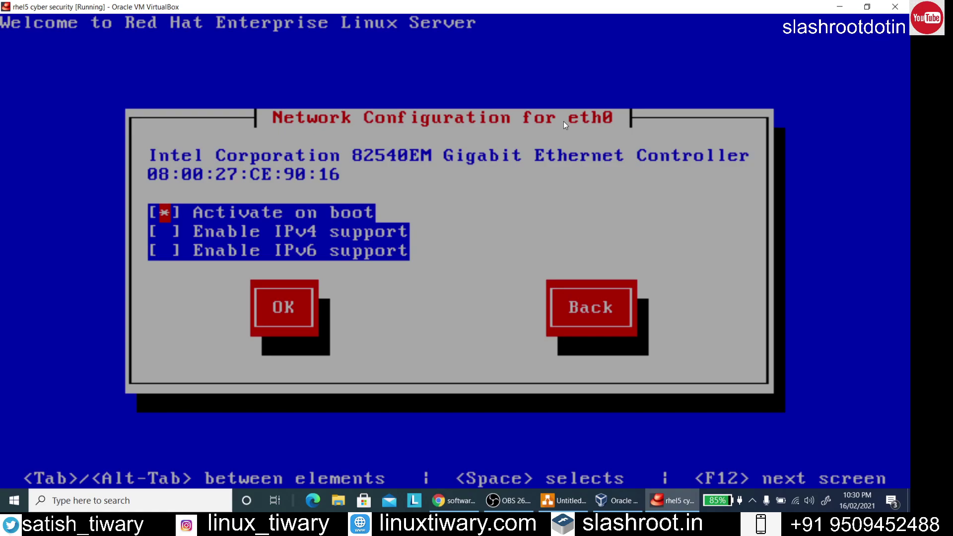
key("Down")
key("space")
key("Down")
key("space")
key("Tab")
key("Return")
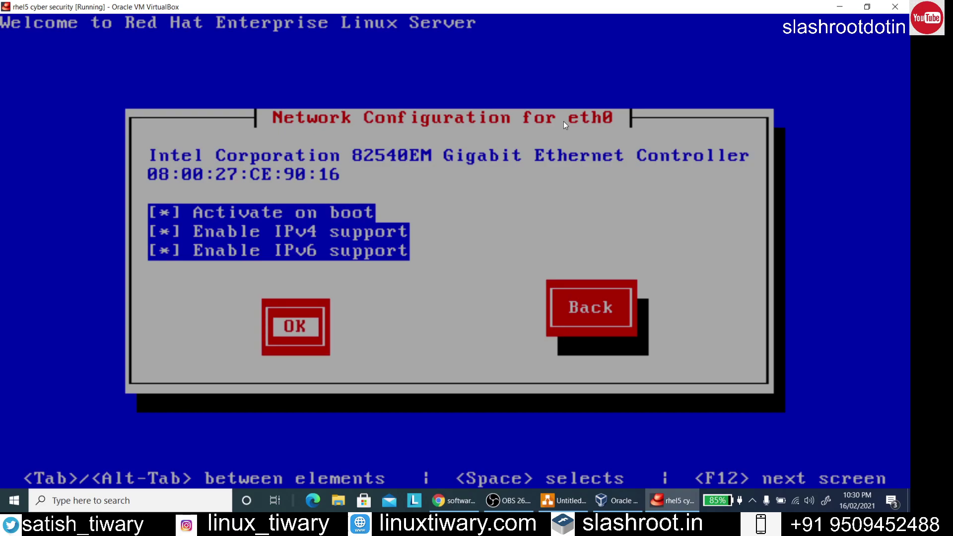
Accept the default IPv4, IPv6 automatic neighbor discovery, and hostname settings
key("Down")
key("Tab")
key("Return")
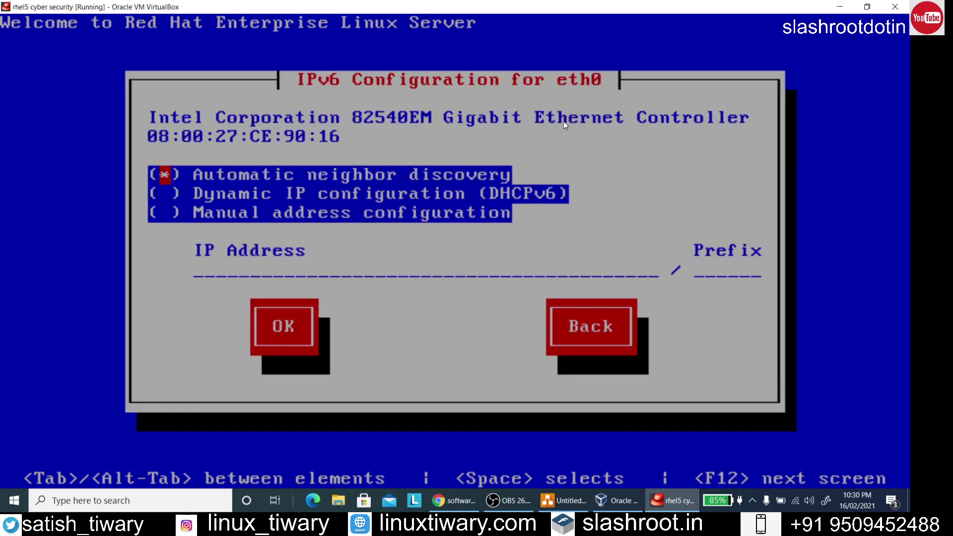
key("Down")
key("Down")
key("Tab")
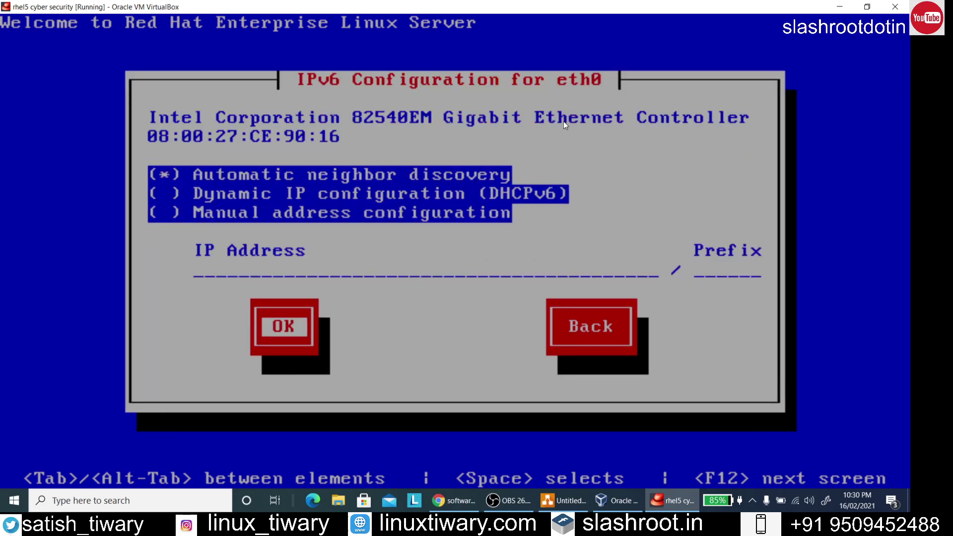
key("Return")
key("Down")
key("Tab")
key("Return")
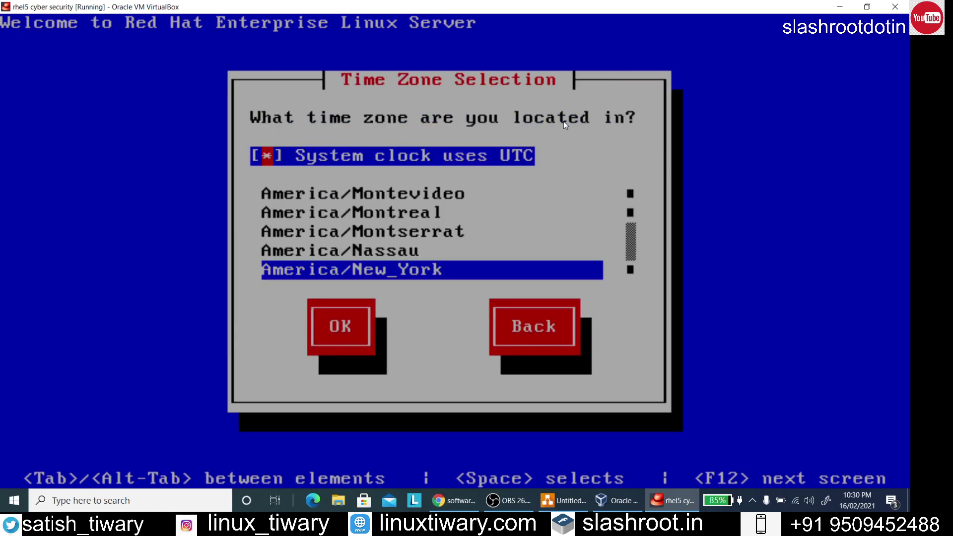
Select Asia/Kolkata in the time zone list and confirm it
key("Tab")
key("Down")
key("Down")
key("Down")
key("Down")
key("Down")
key("Down")
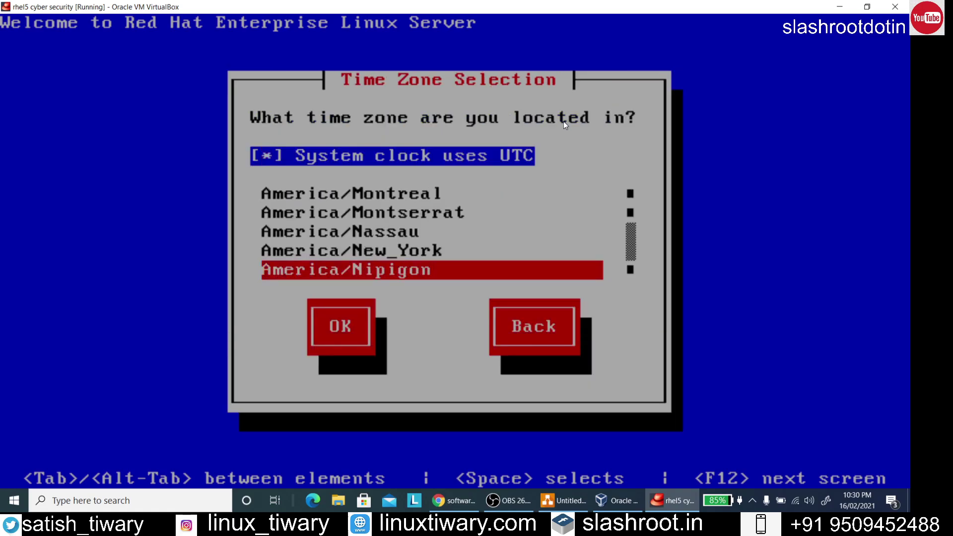
key("Down")
key("Down")
key("Down")
key("Down")
key("Down")
key("Down")
key("Down")
key("Down")
key("Down")
key("Down")
key("Down")
key("Down")
key("Down")
key("Down")
key("Down")
key("Down")
key("Down")
key("Down")
key("Down")
key("Down")
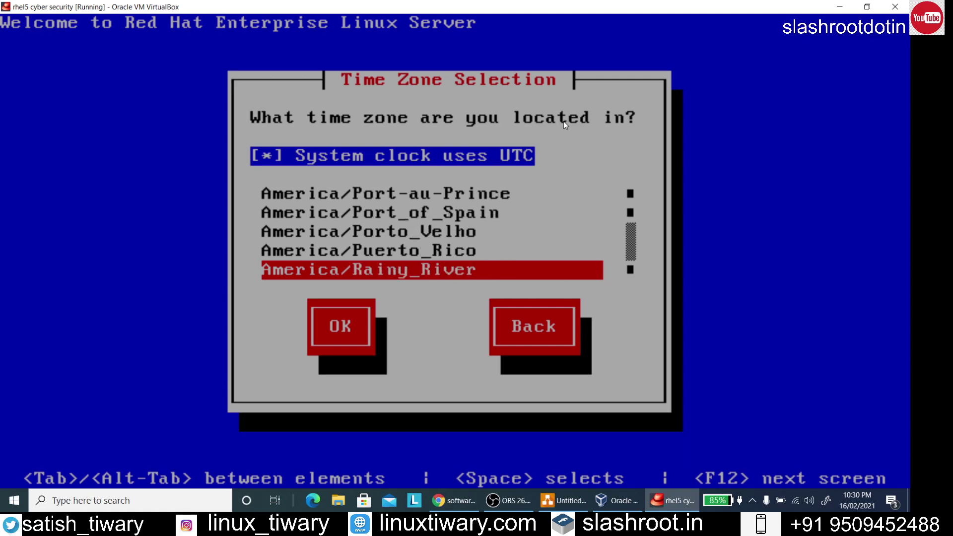
key("Down")
key("Down")
key("Down")
key("Down")
key("Down")
key("Down")
key("Down")
key("Down")
key("Down")
key("Down")
key("Down")
key("Down")
key("Down")
key("Down")
key("Down")
key("Down")
key("Down")
key("Down")
key("Down")
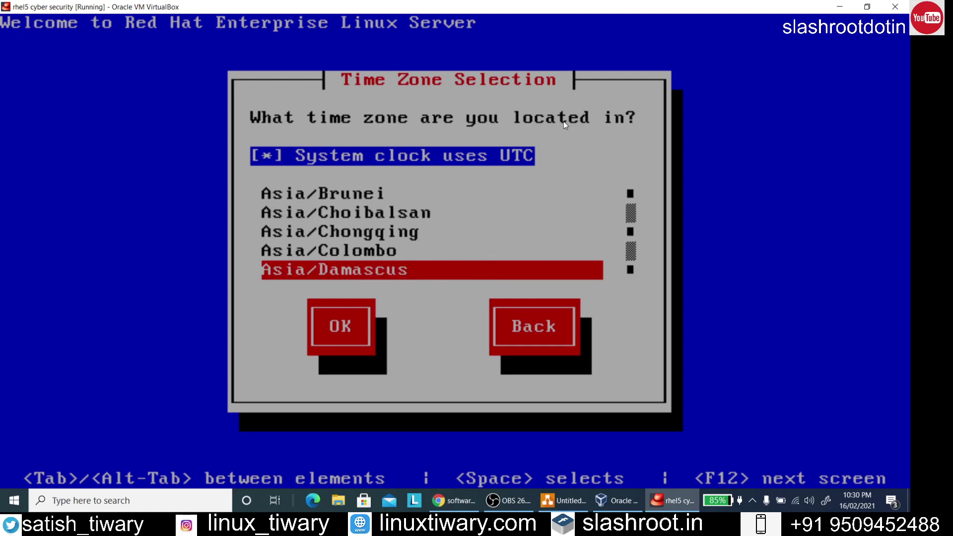
key("Down")
key("Down")
key("Down")
key("Down")
key("Down")
key("Down")
key("Down")
key("Down")
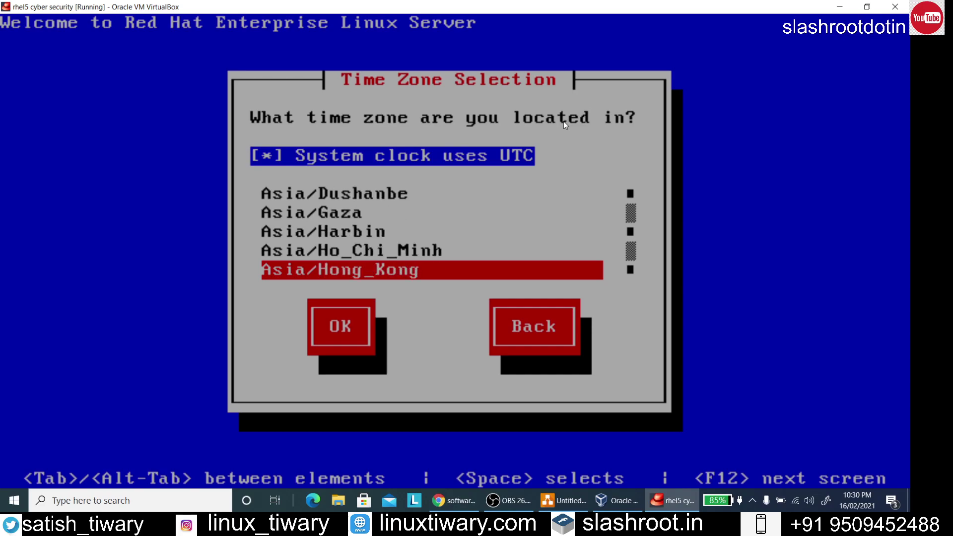
key("Down")
key("Down")
key("Down")
key("Down")
key("Down")
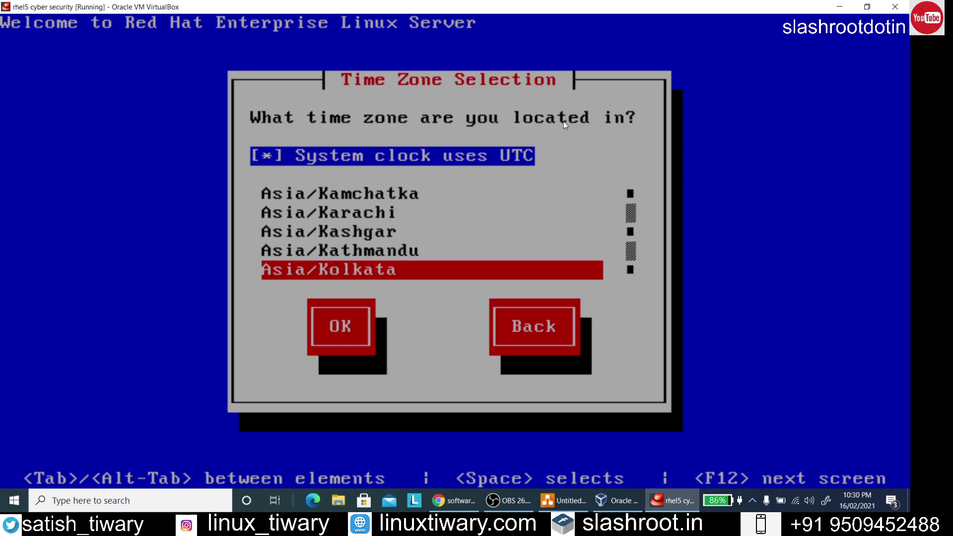
key("Tab")
key("Return")
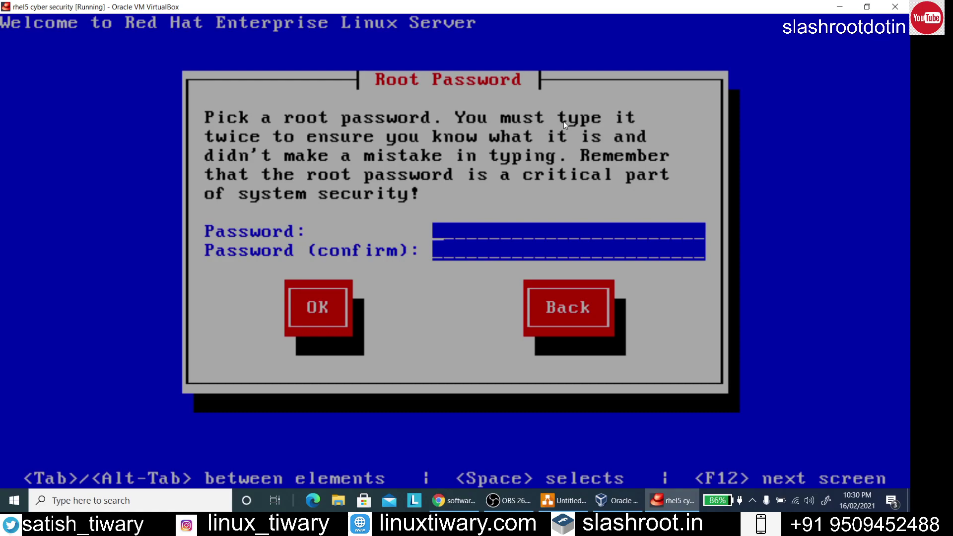
Enter and confirm the root password so the installer moves on to package selection
type("redhat")
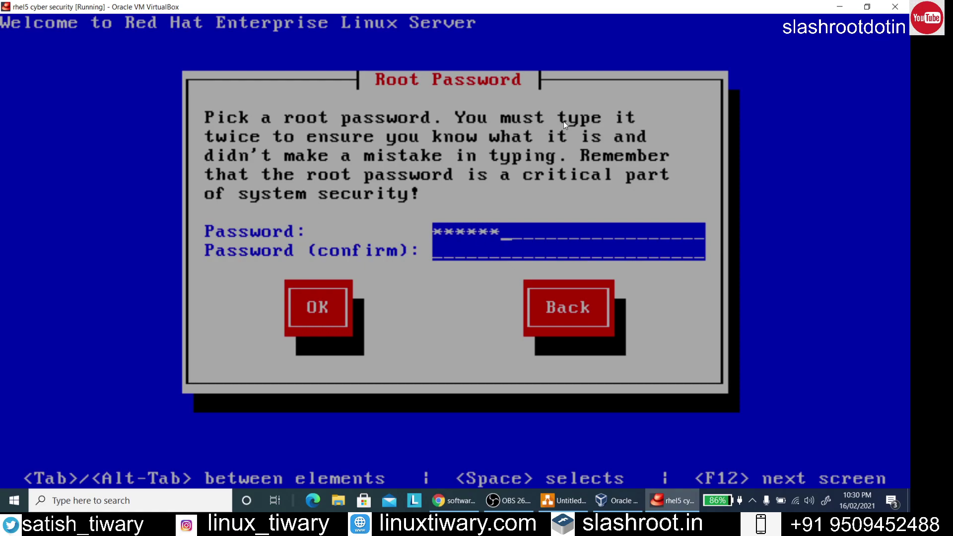
type("redhat")
key("Tab")
key("Return")
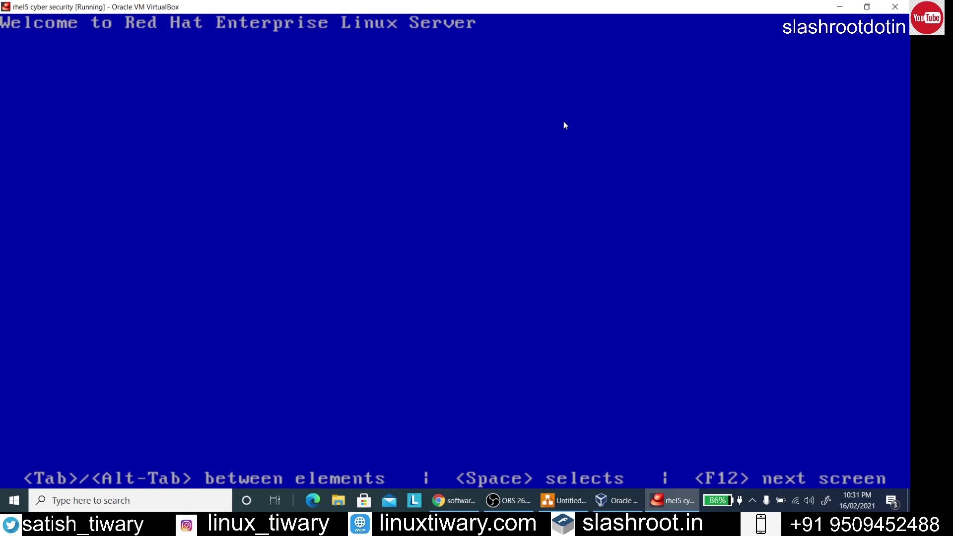
key("Tab")
key("Tab")
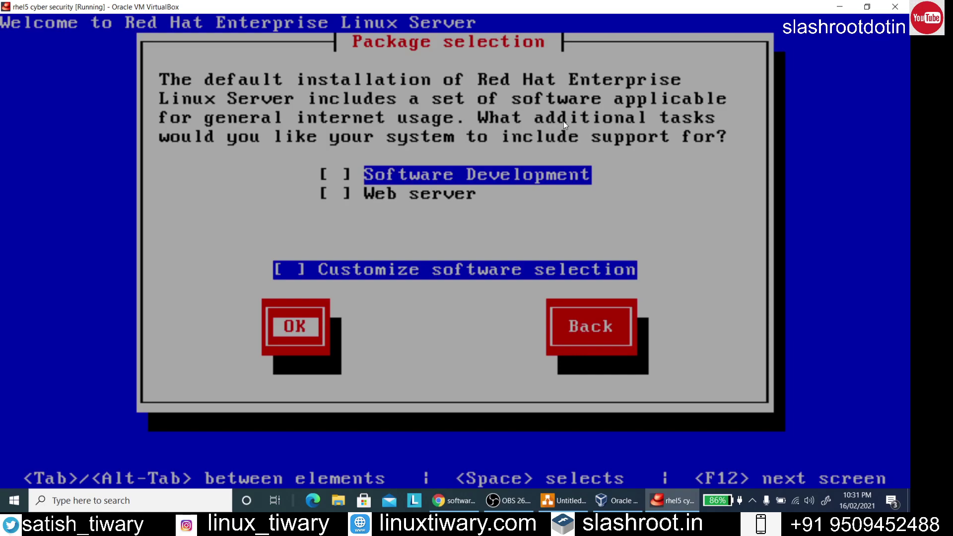
Accept the default package set, leaving Software Development and Web server unchecked
key("Return")
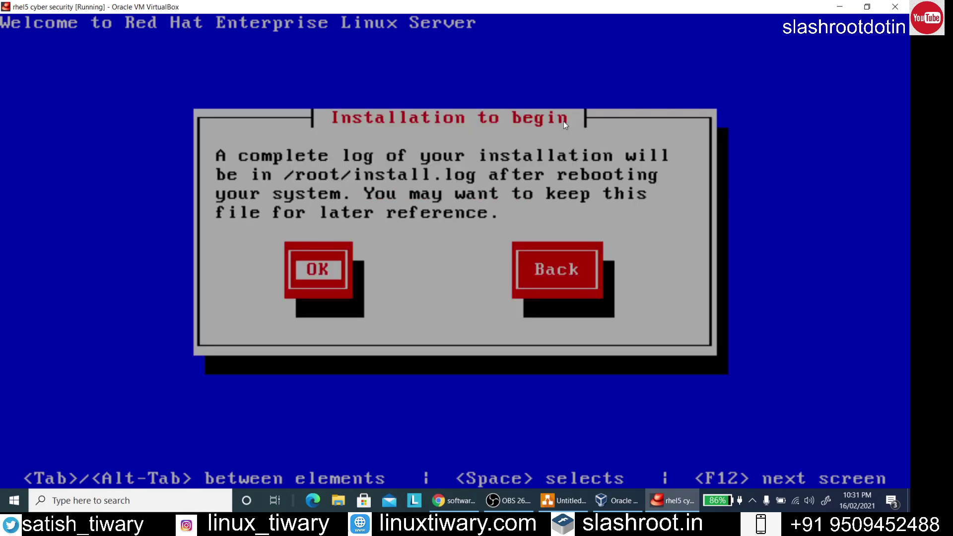
Begin the installation and let all 734 packages install until the Complete screen
key("Return")
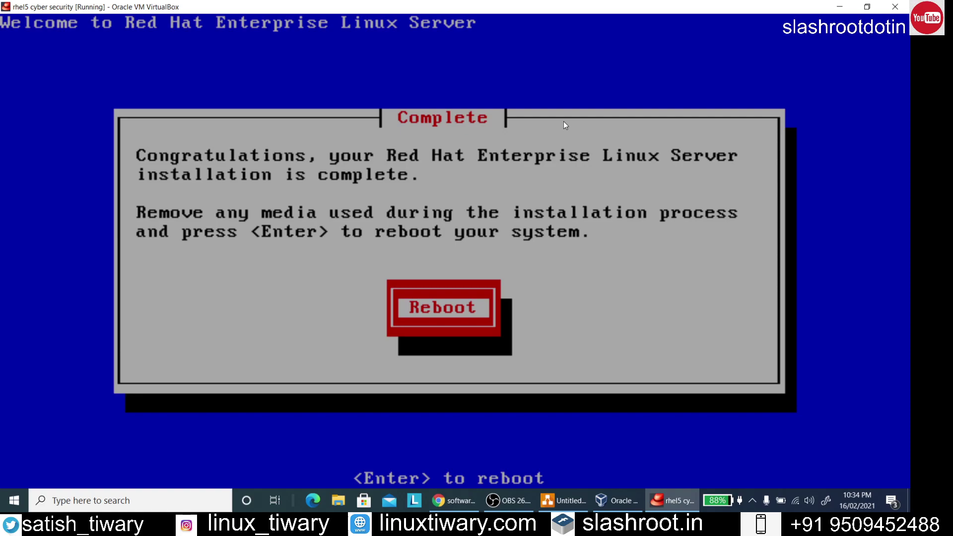
Reboot the newly installed RHEL5 system into the Setup Agent menu
key("Return")
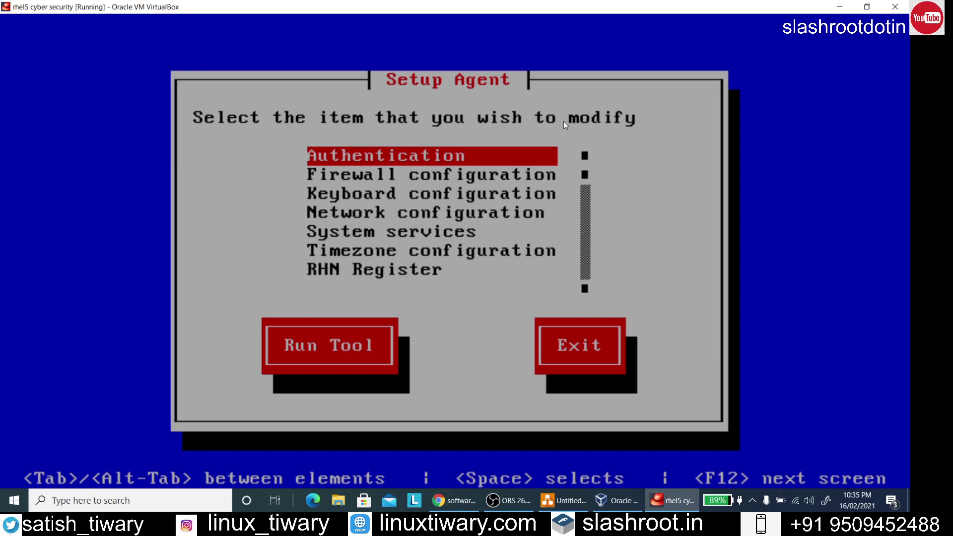
Set the firewall to Disabled and SELinux to Permissive, then exit the Setup Agent
key("Down")
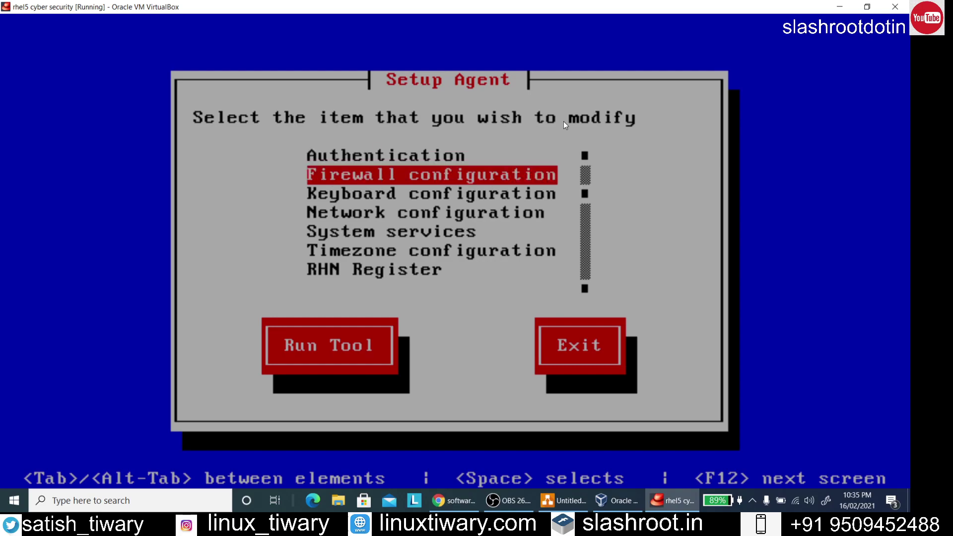
key("Tab")
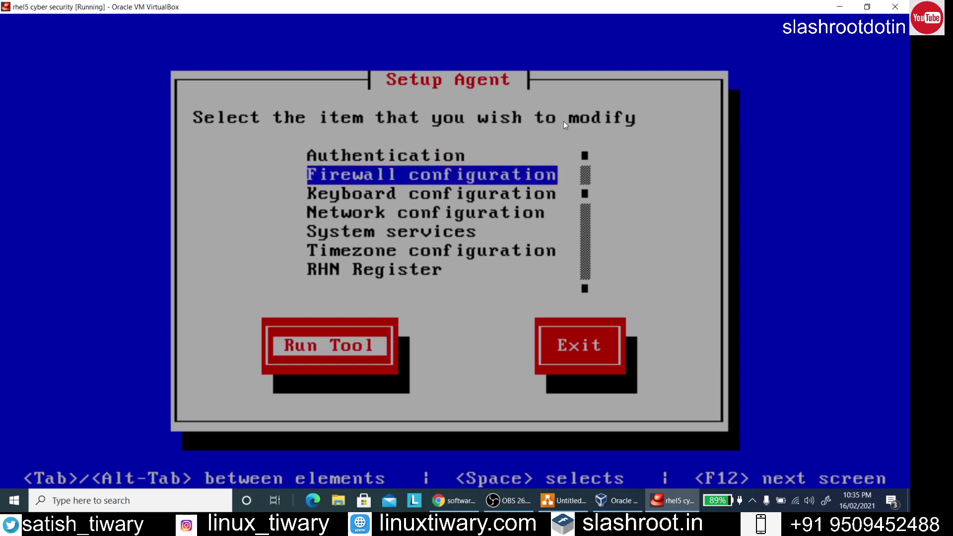
key("Return")
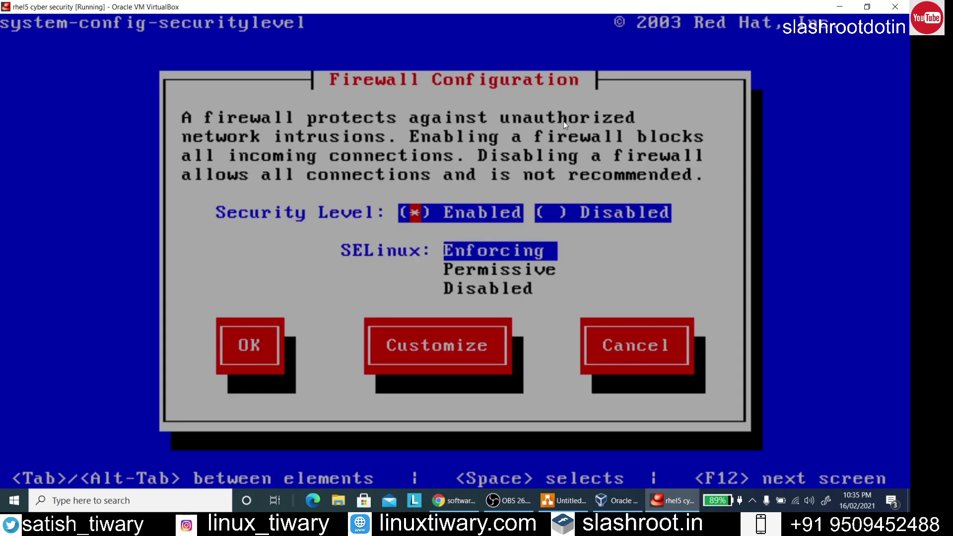
key("Tab")
key("space")
key("Tab")
key("Down")
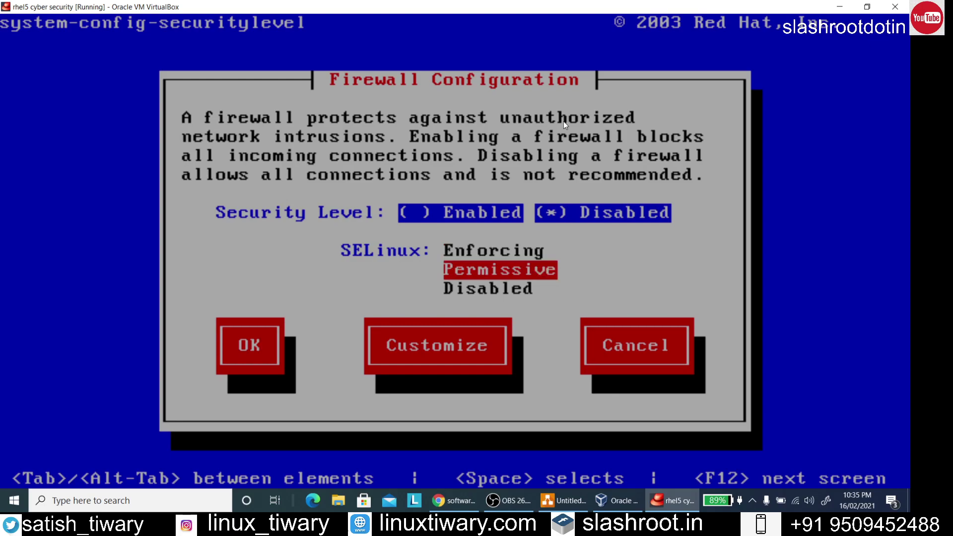
key("Tab")
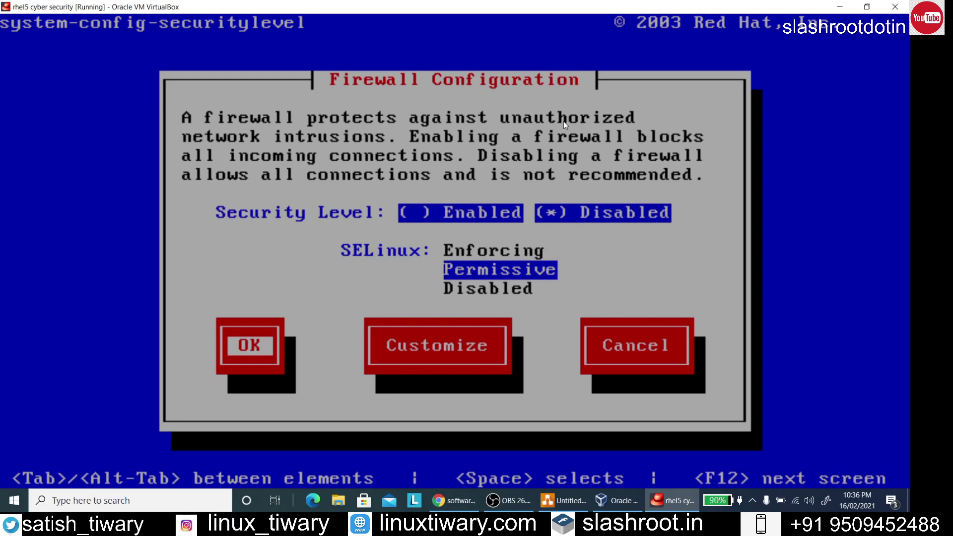
key("Return")
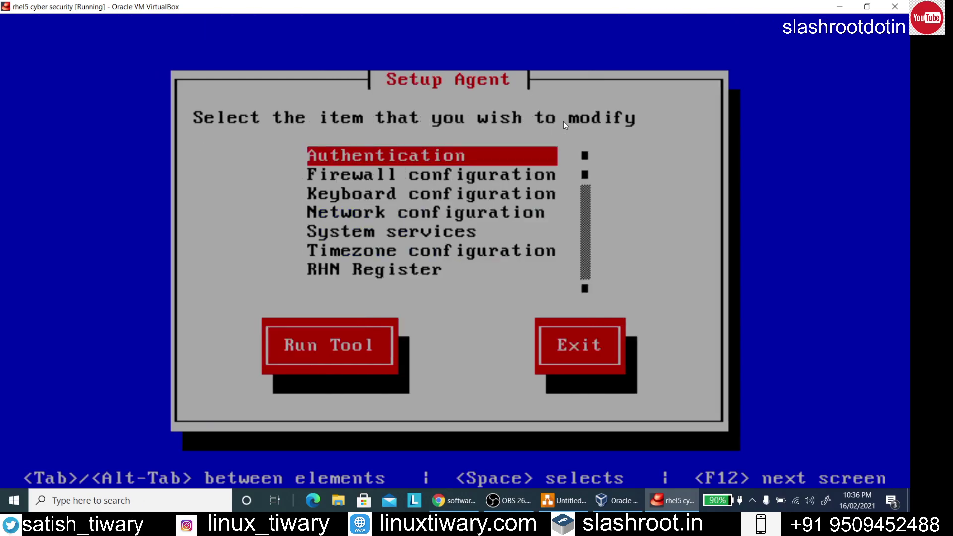
key("Tab")
key("Tab")
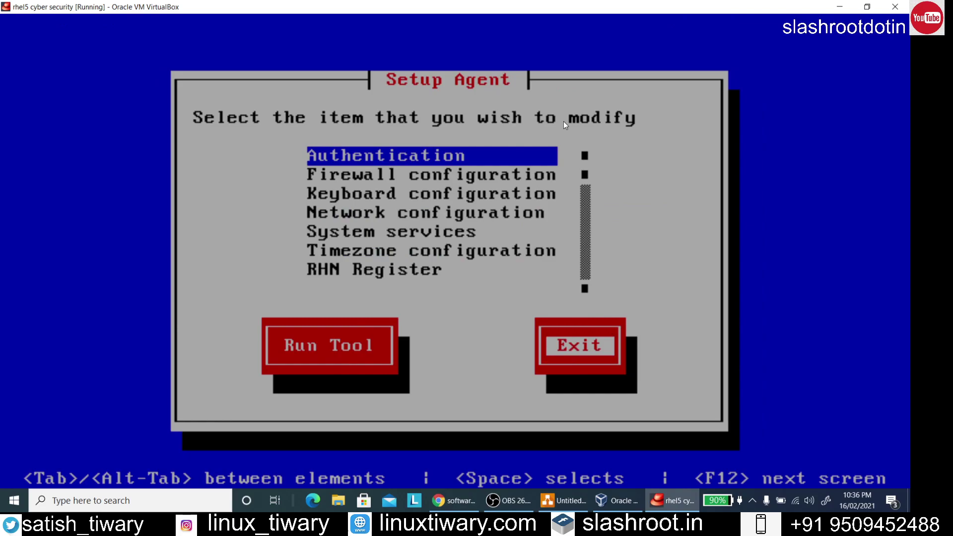
key("Return")
Log in as root and run ifconfig, showing eth0 at 192.168.43.136
type("root")
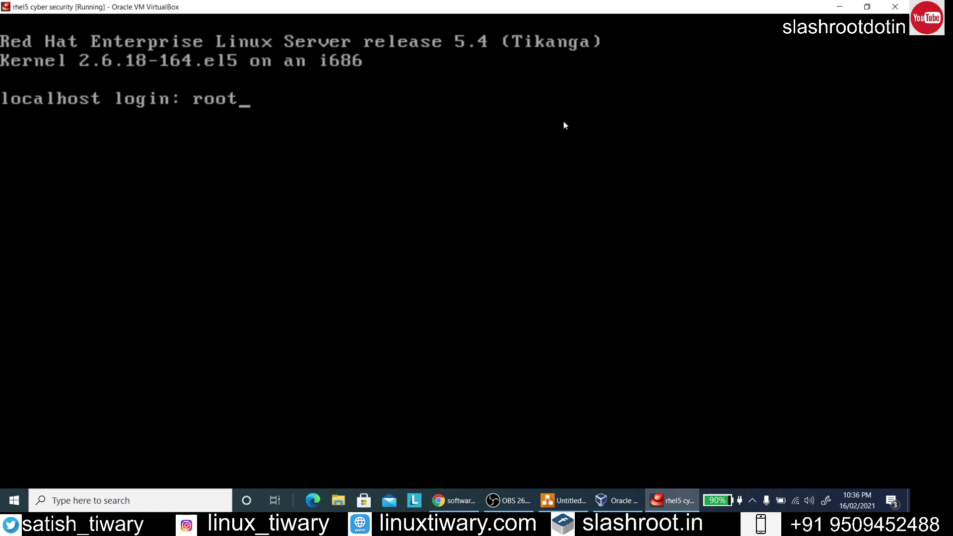
key("Return")
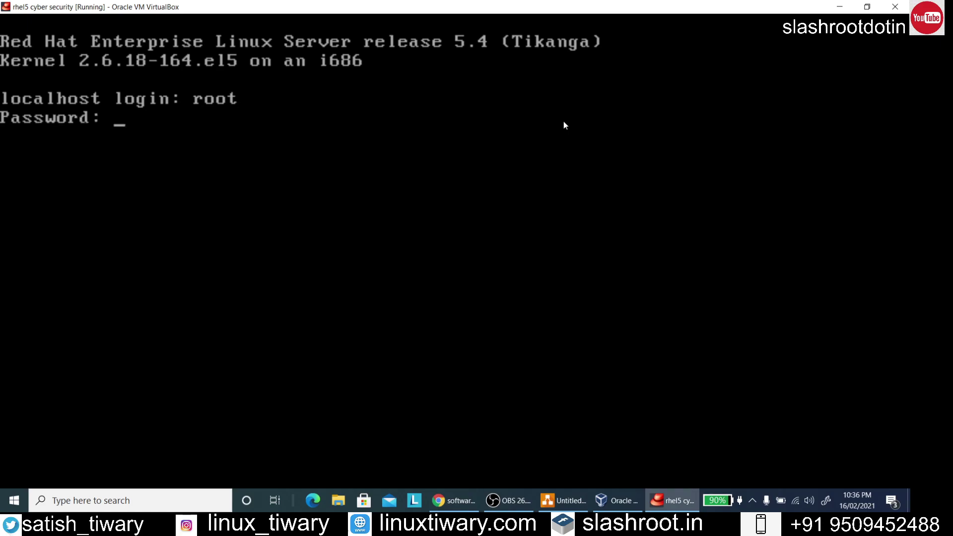
key("Return")
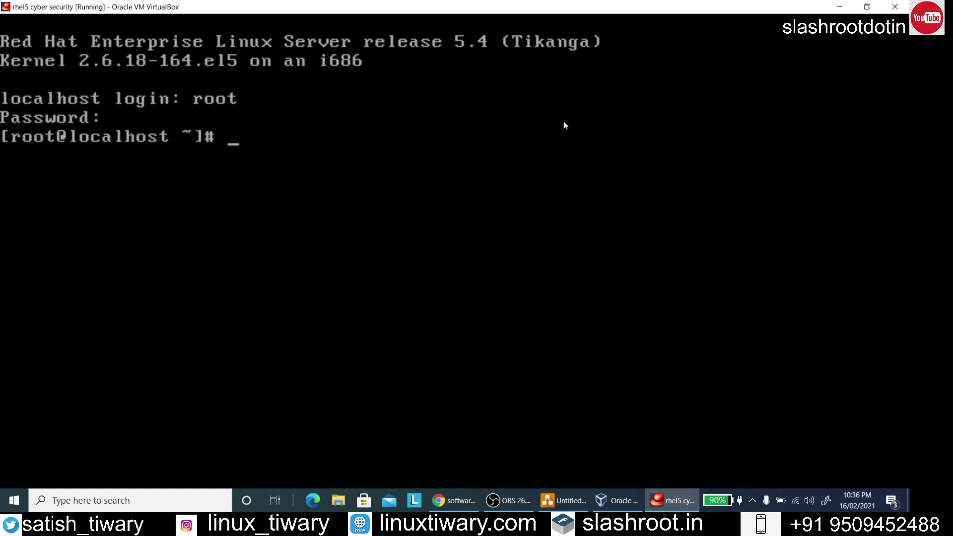
type("ifconfig")
key("Return")
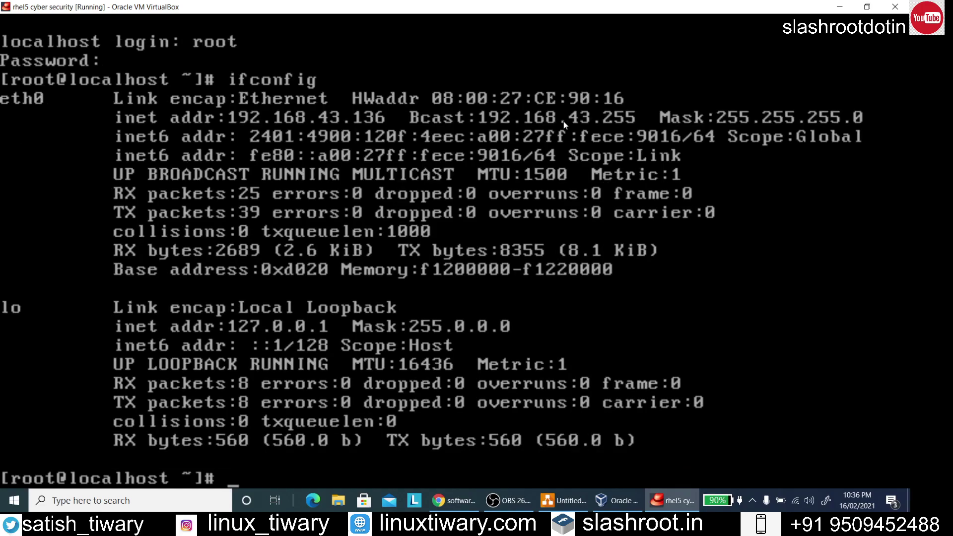